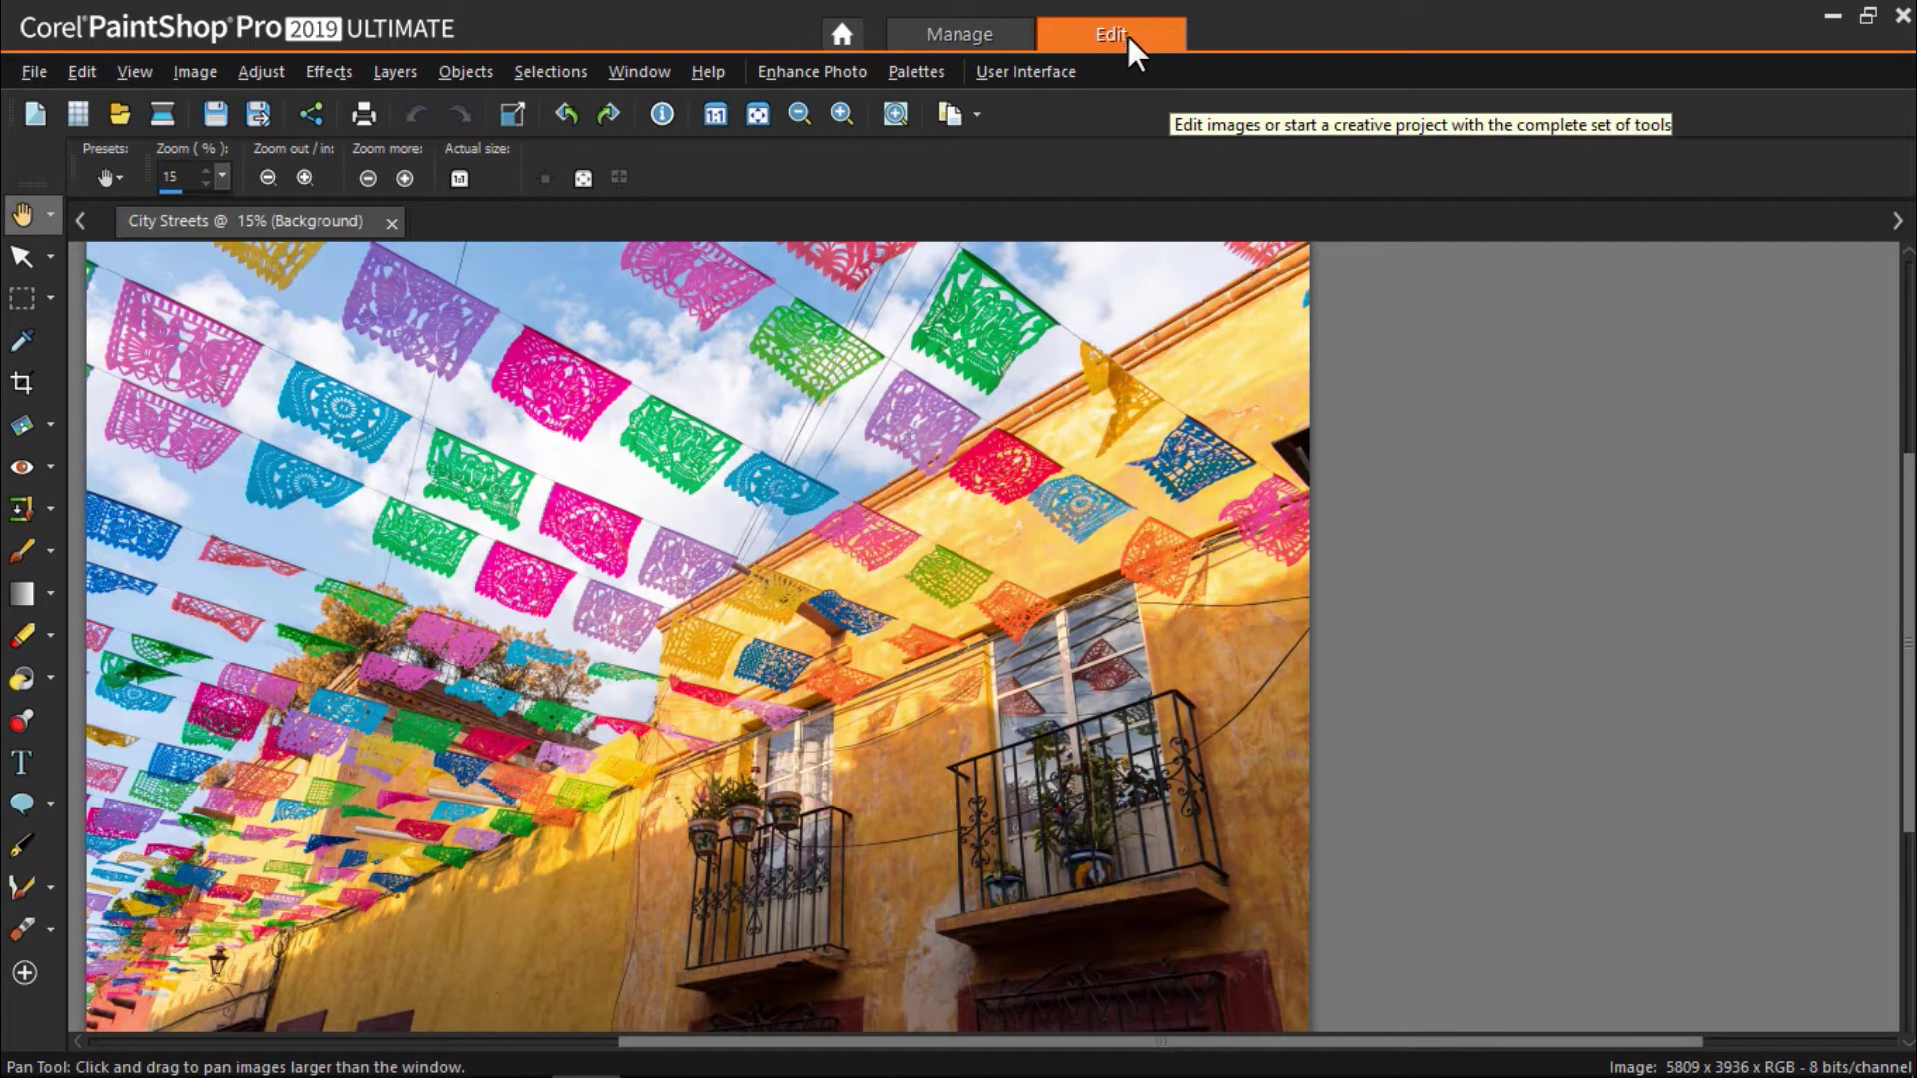
Step: Open the Instant Effects palette from View > Palettes and switch its category to Black And White
{"action": "left_click", "coordinate": [145, 71]}
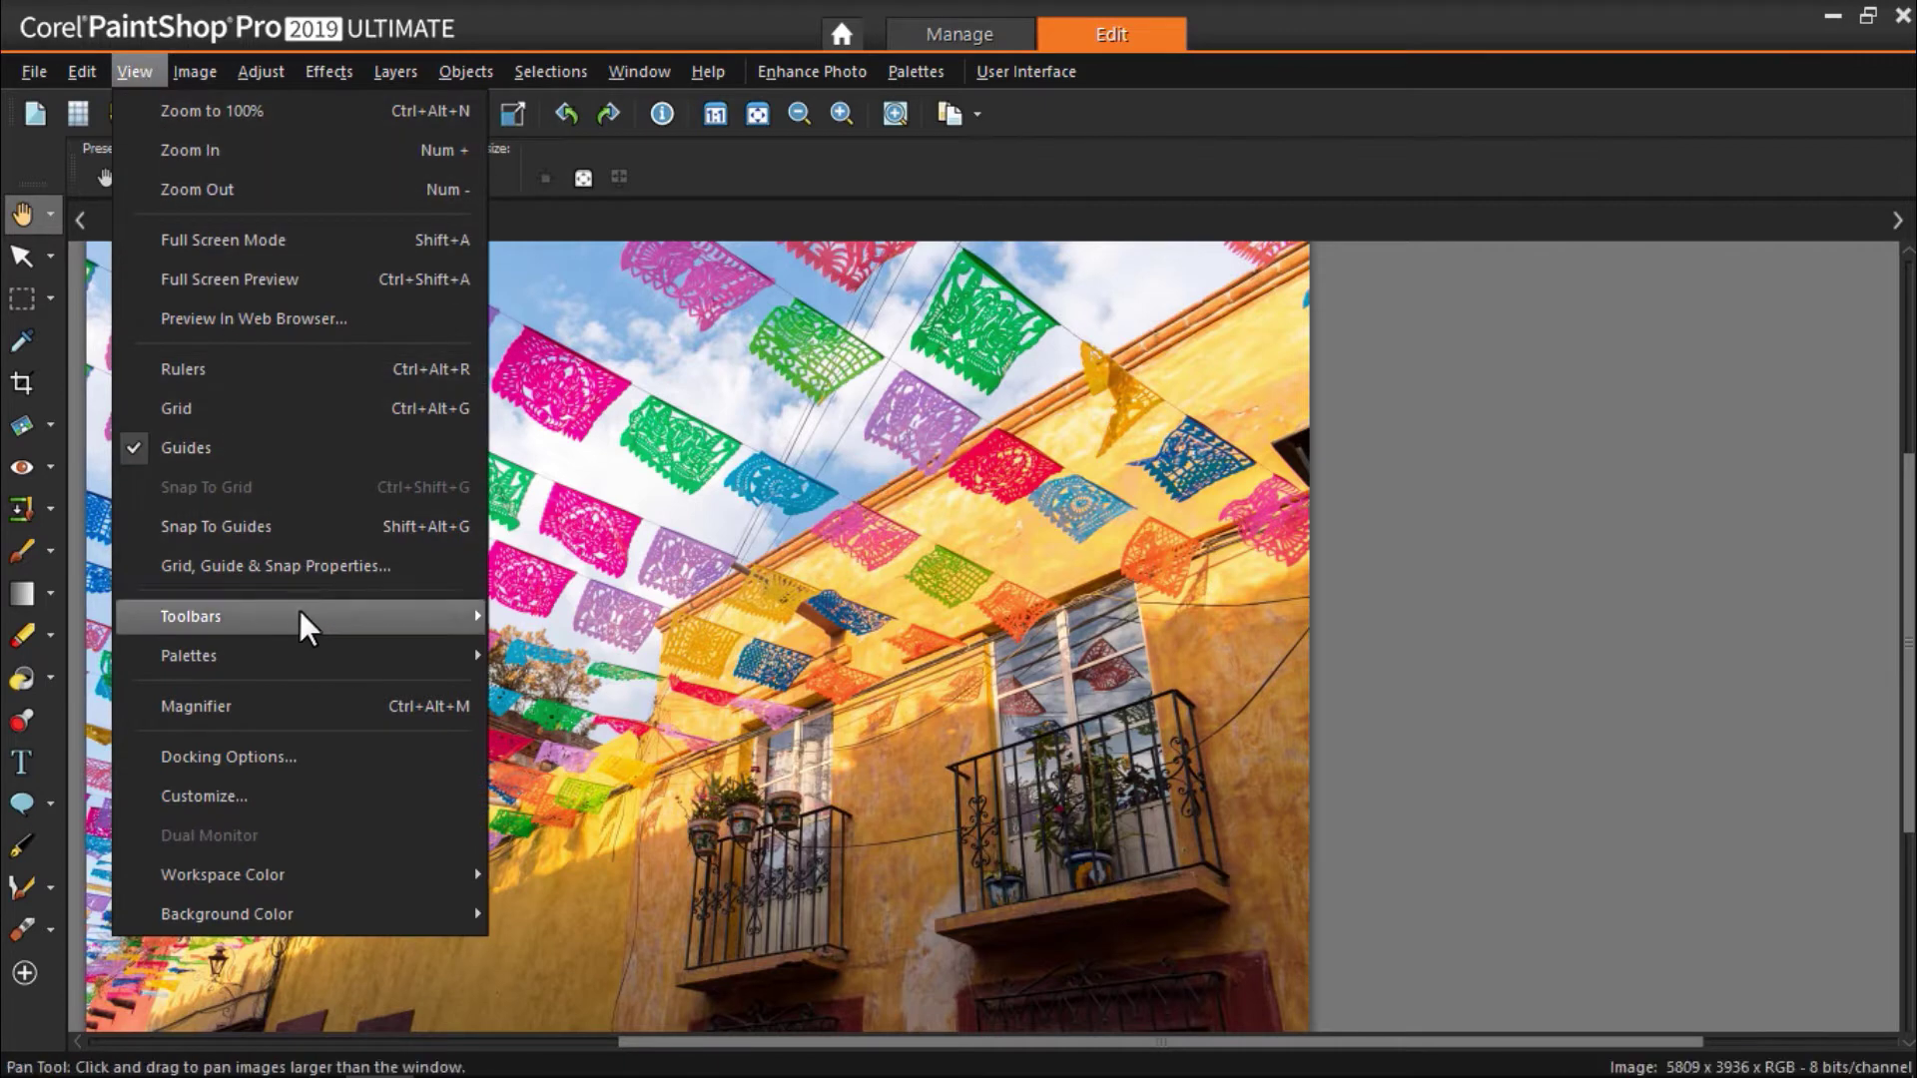
{"action": "mouse_move", "coordinate": [304, 645]}
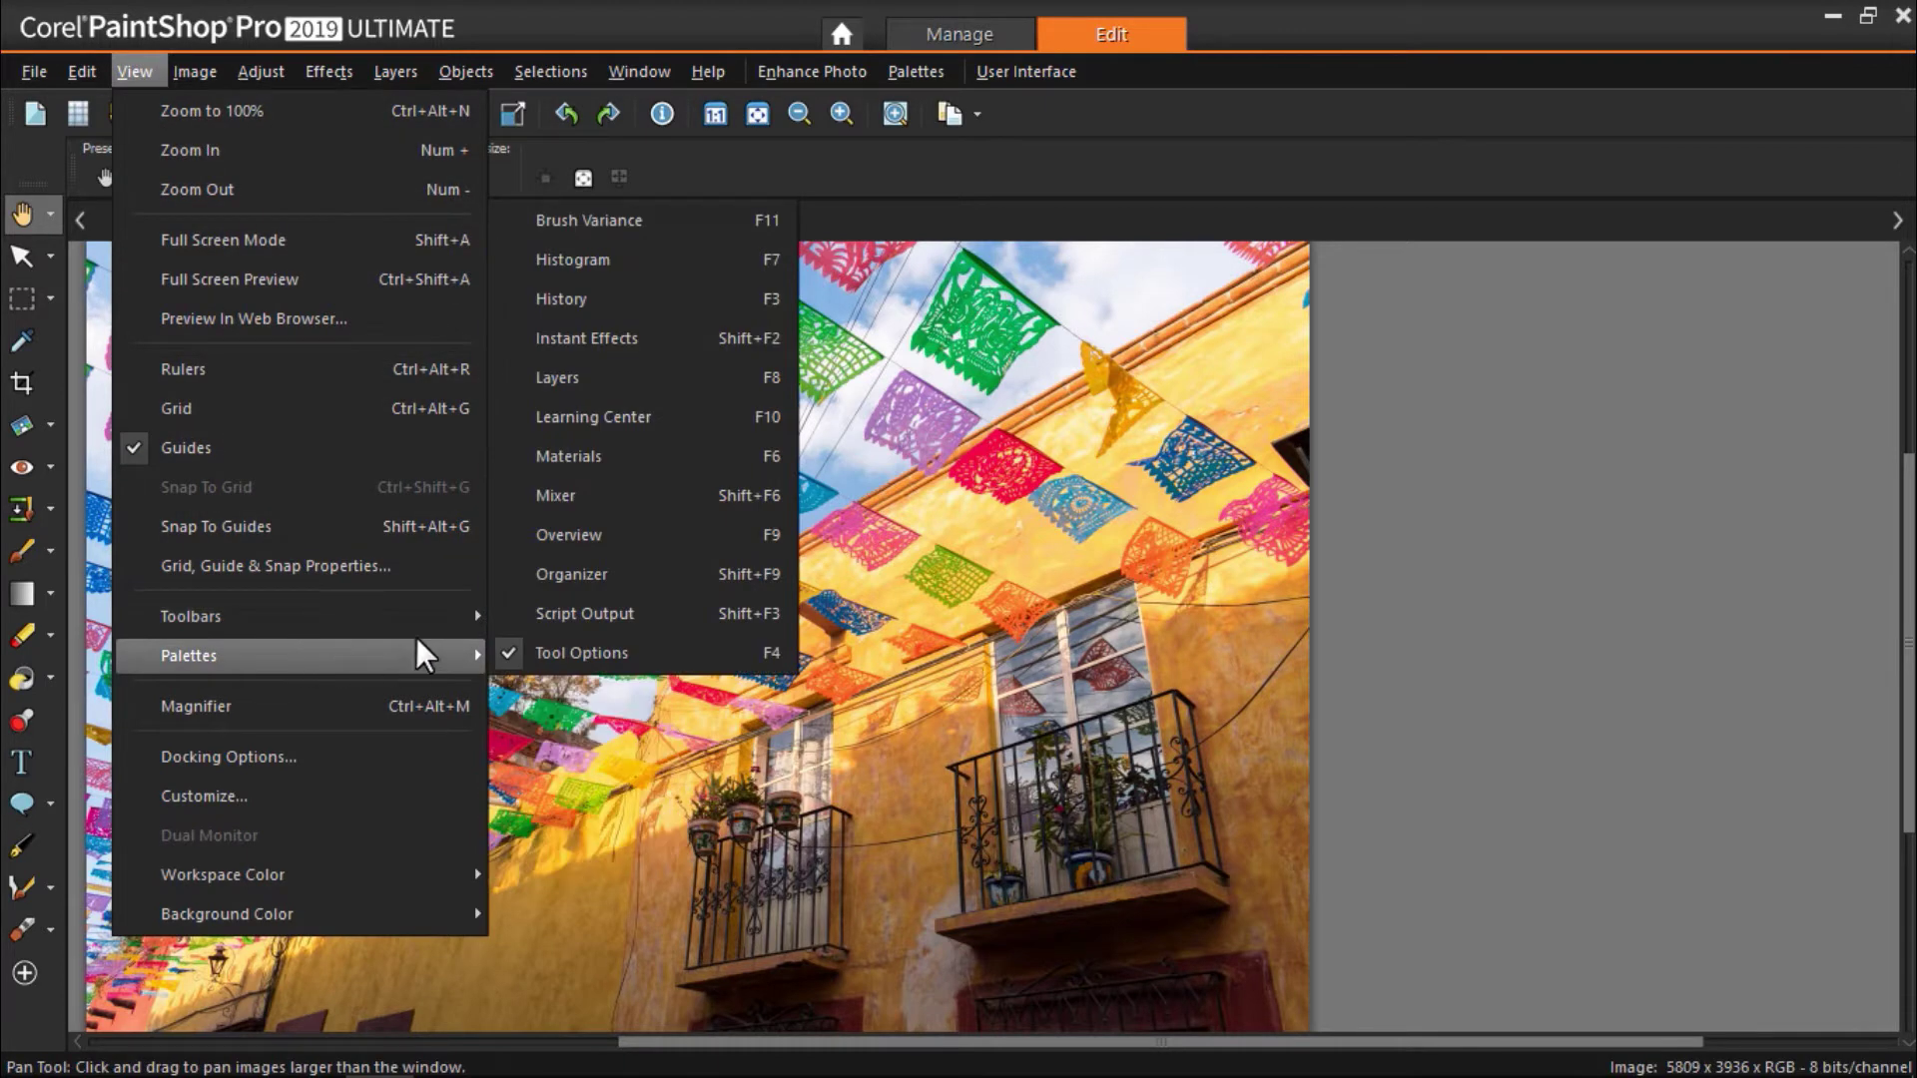
{"action": "left_click", "coordinate": [587, 339]}
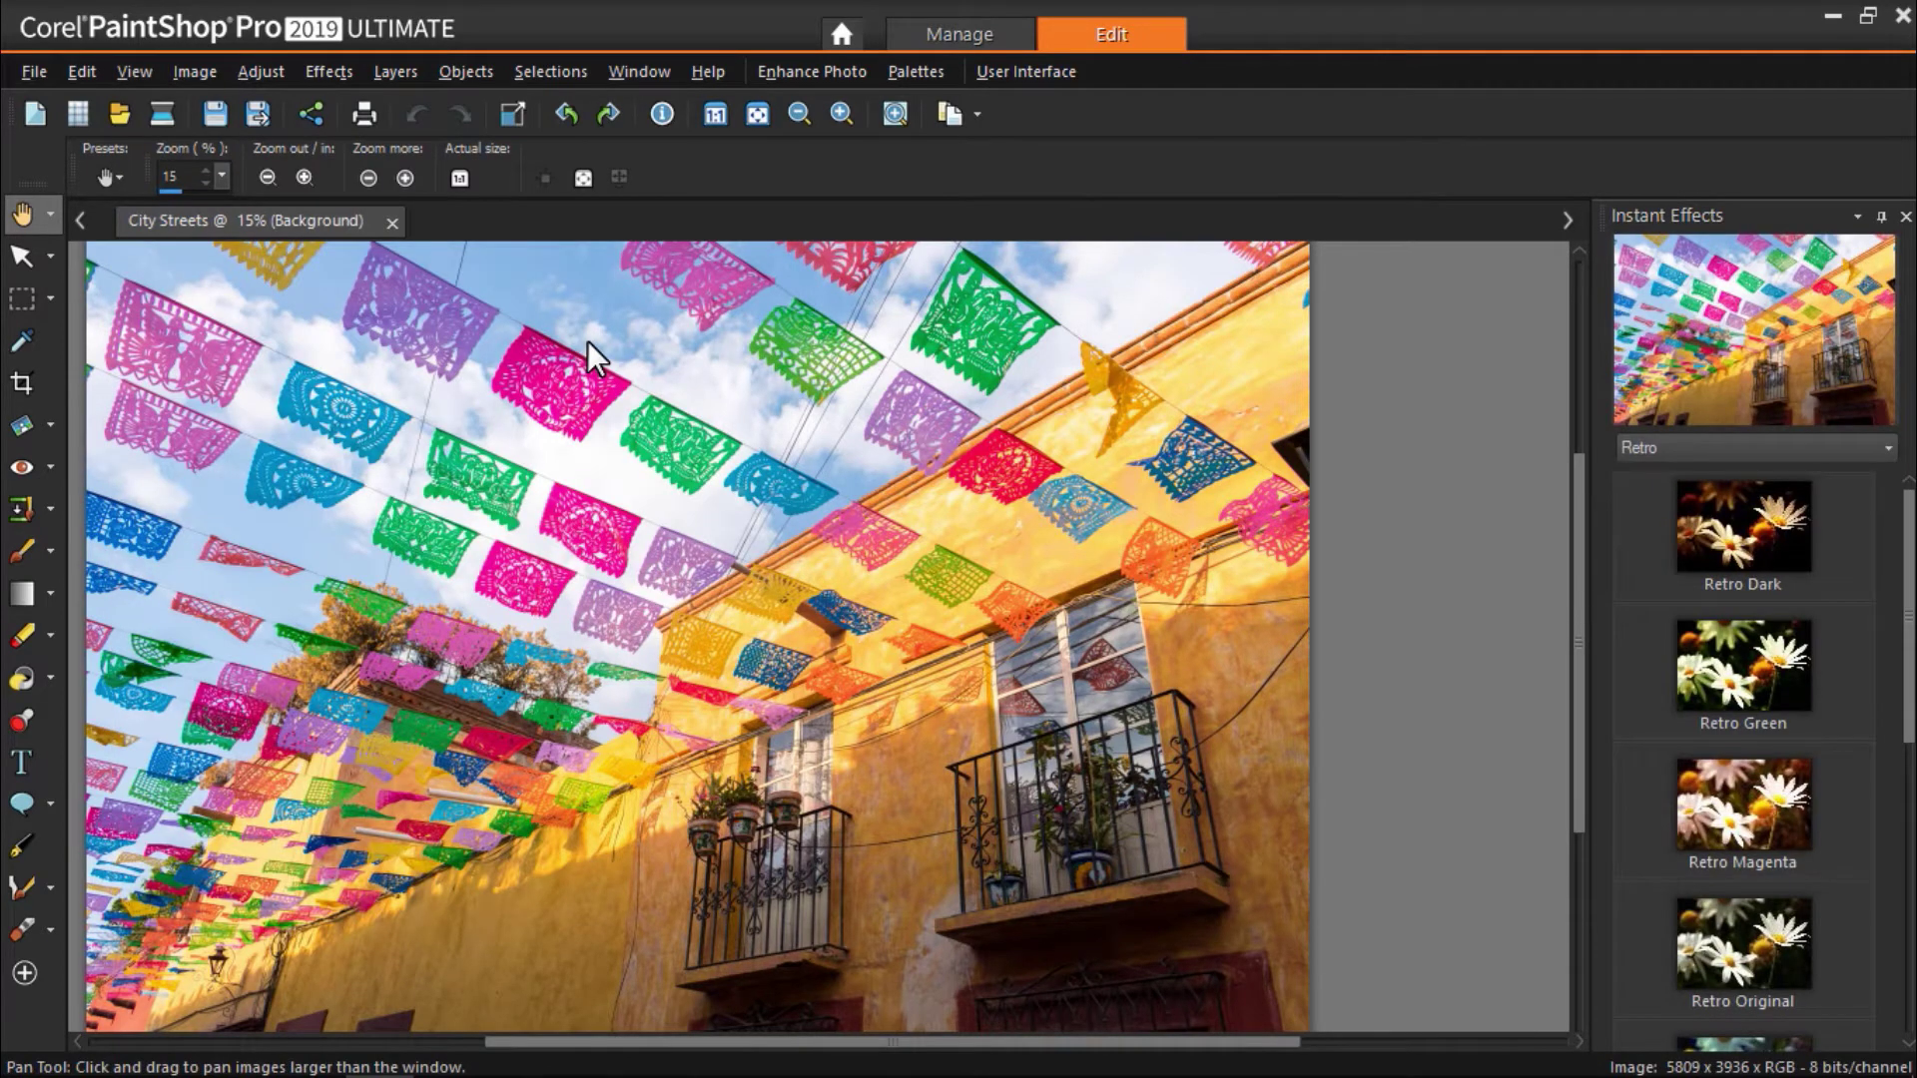
{"action": "left_click", "coordinate": [1885, 449]}
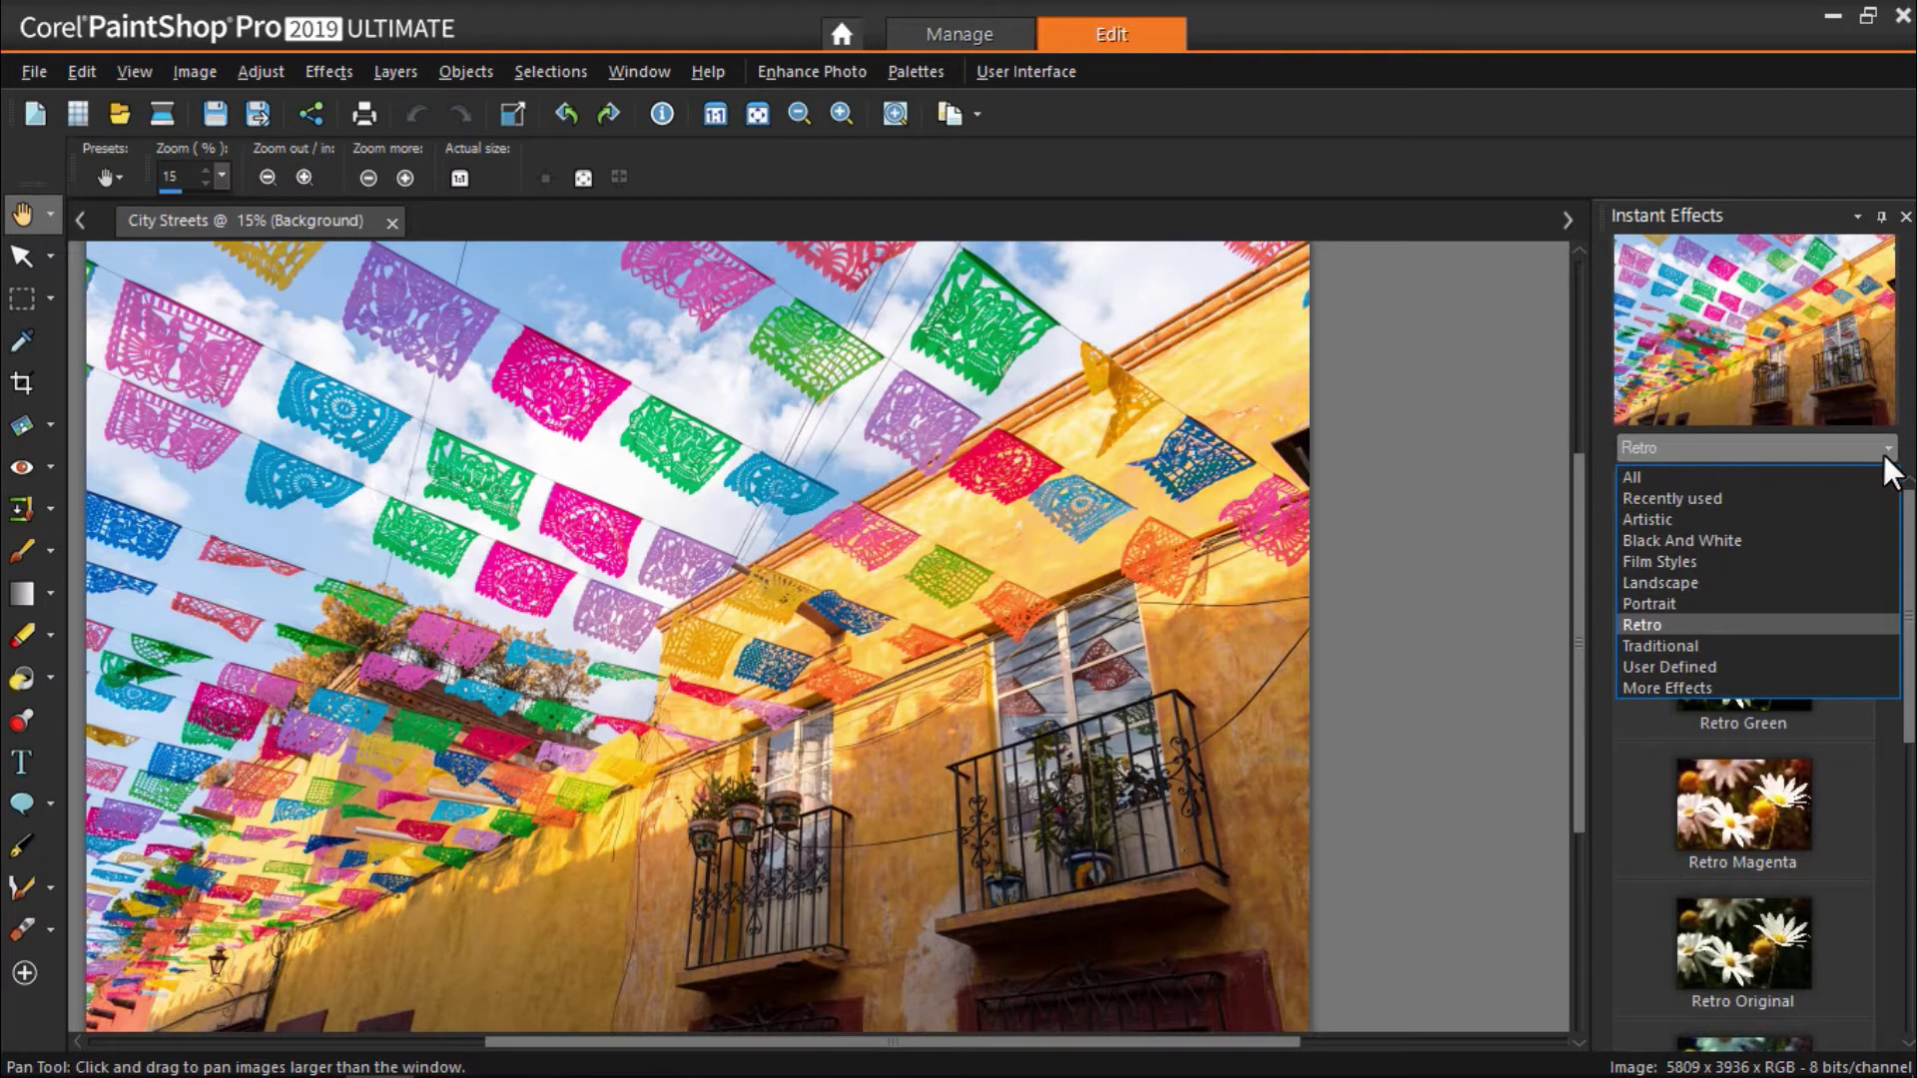
{"action": "left_click", "coordinate": [1842, 540]}
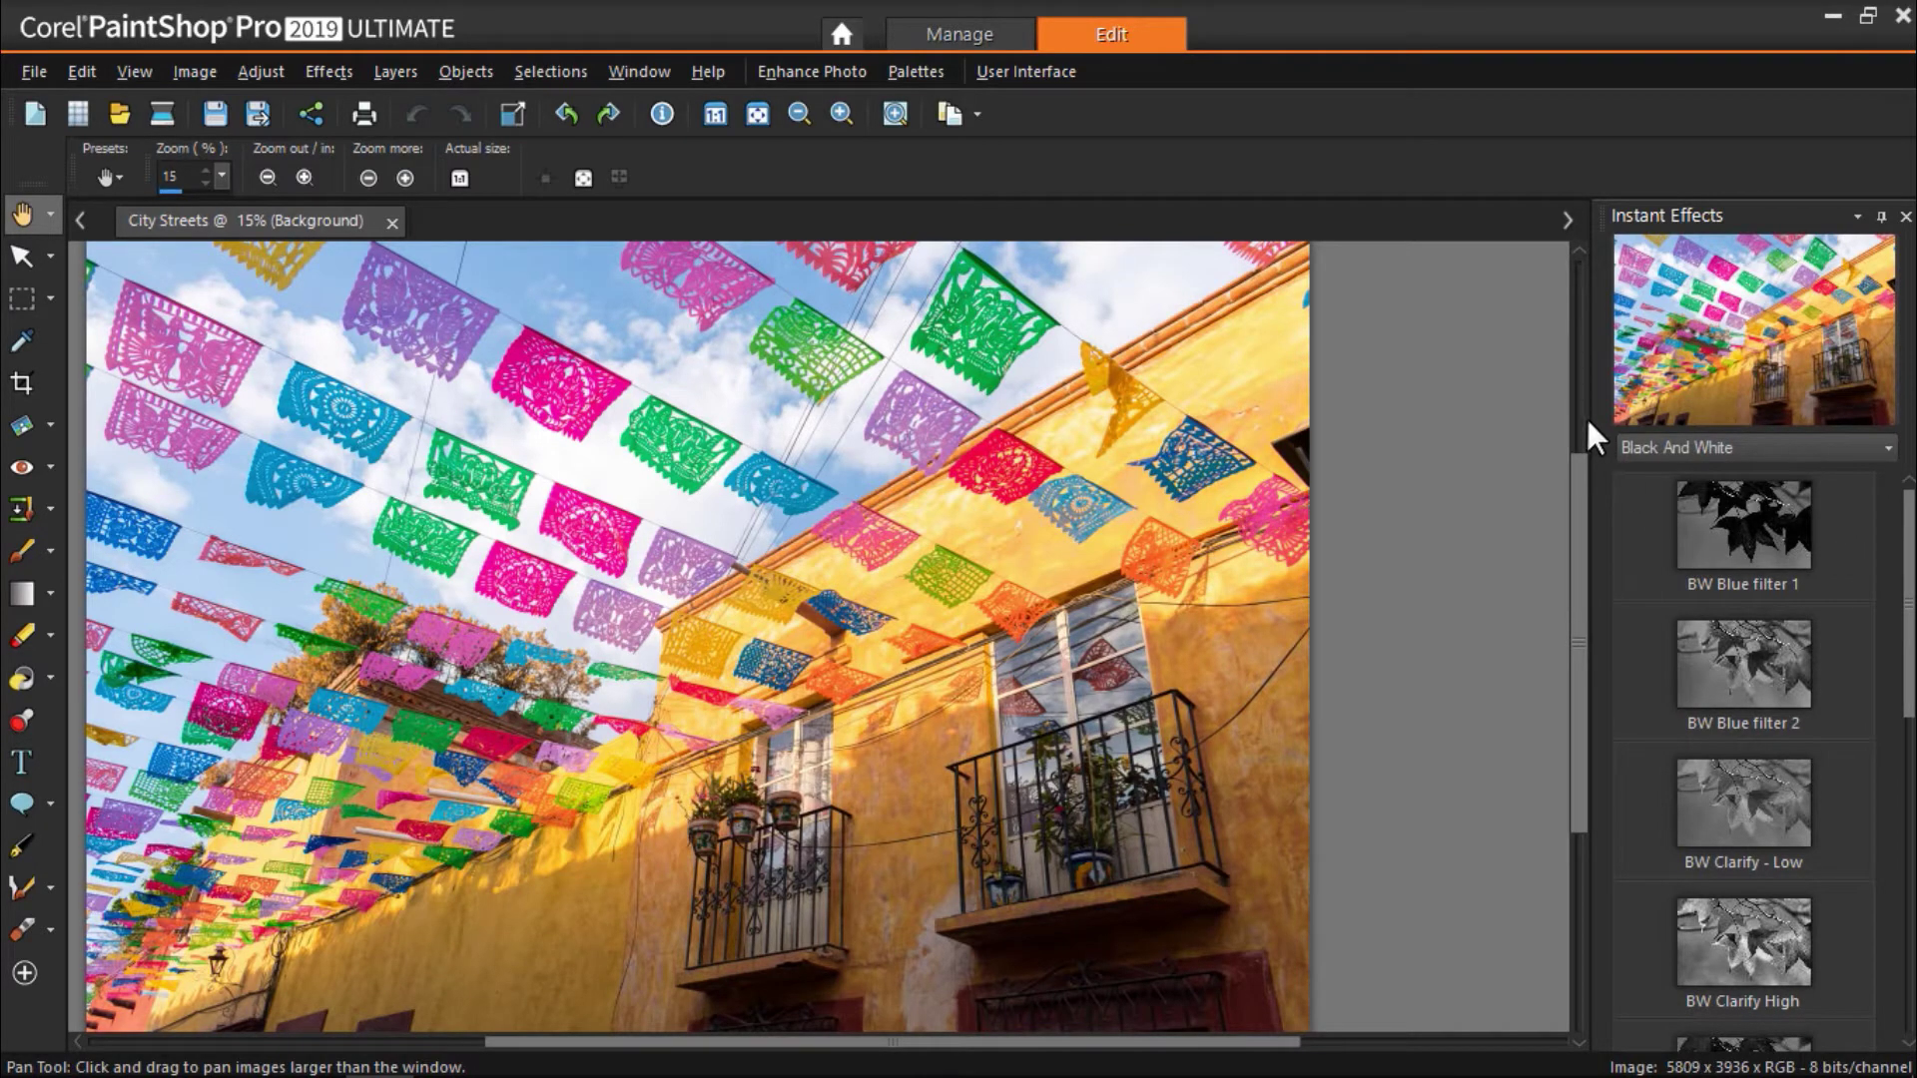
Step: Widen the palette, preview BW Blue filter 2, Green filter 1, Heavy and Red filter 1, then apply BW Blue filter 1
{"action": "left_click_drag", "start_coordinate": [1590, 426], "coordinate": [1320, 449]}
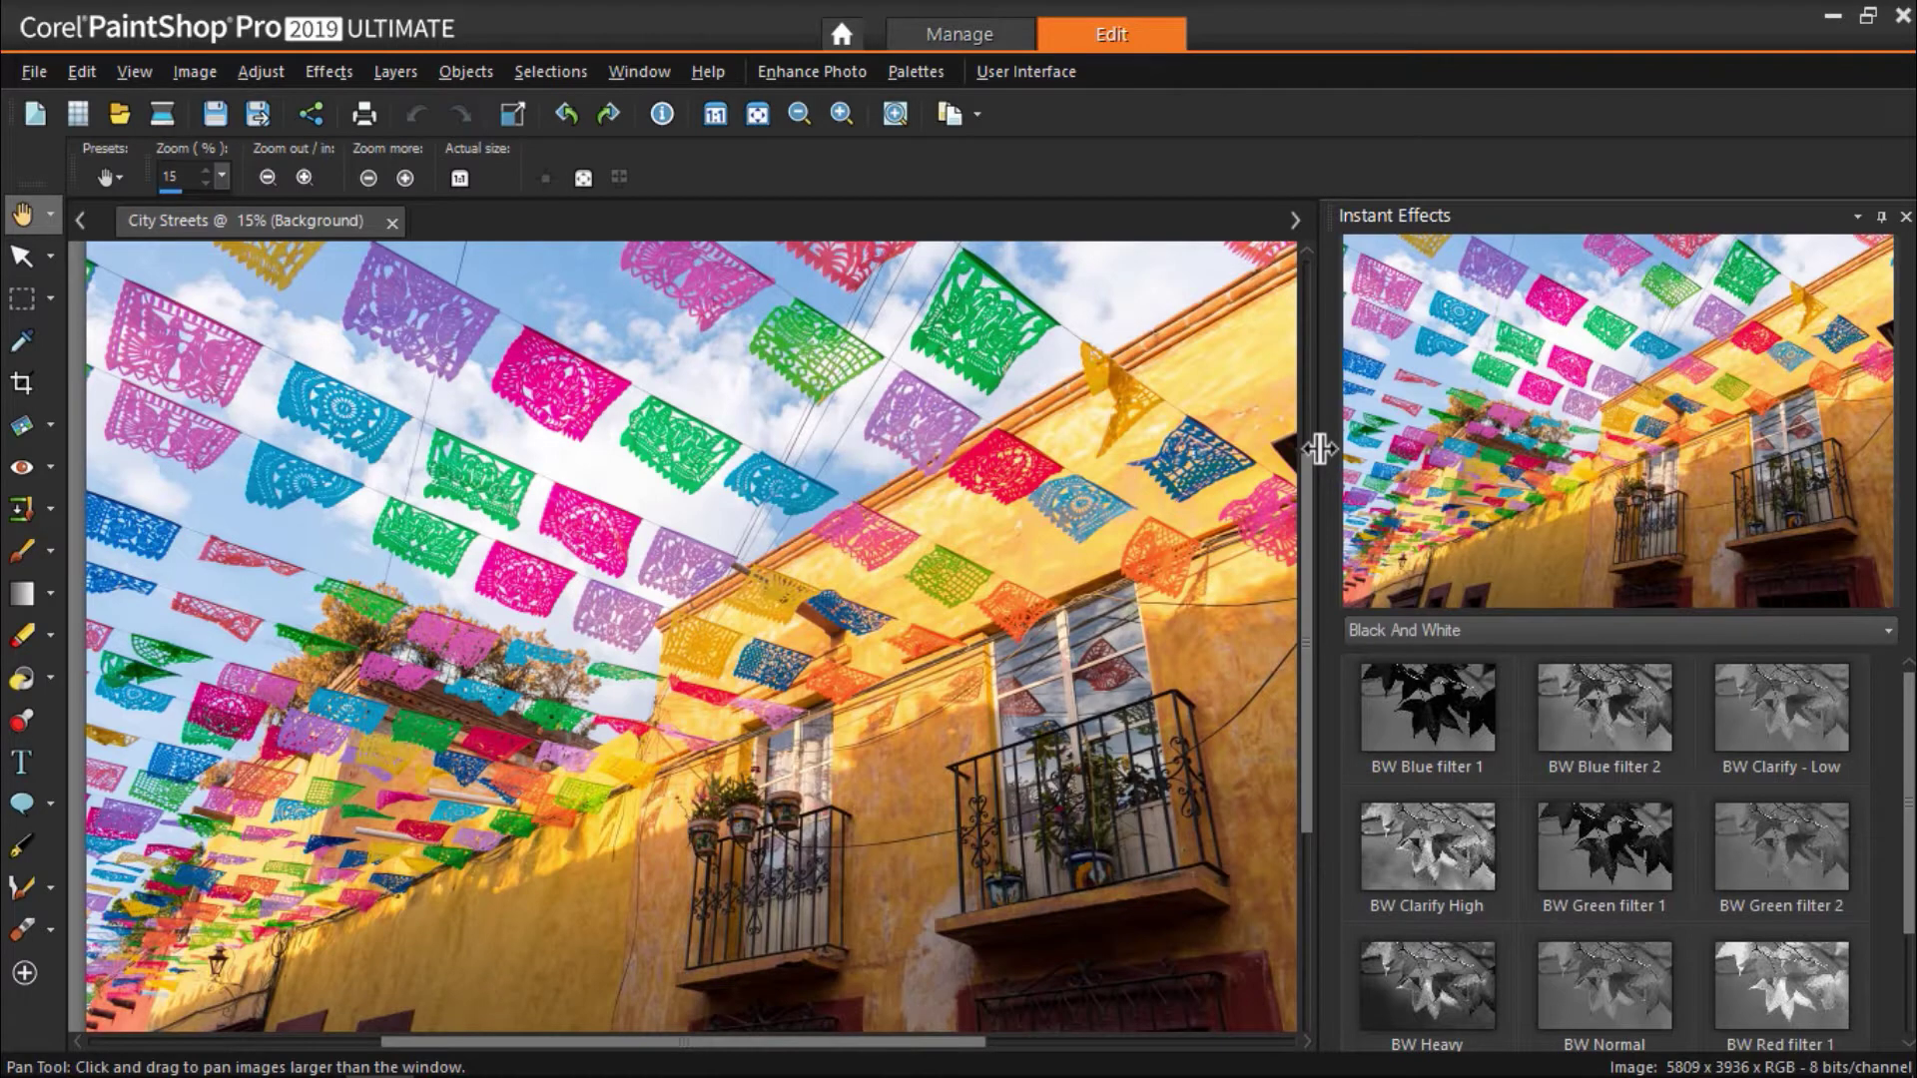
{"action": "left_click", "coordinate": [1626, 693]}
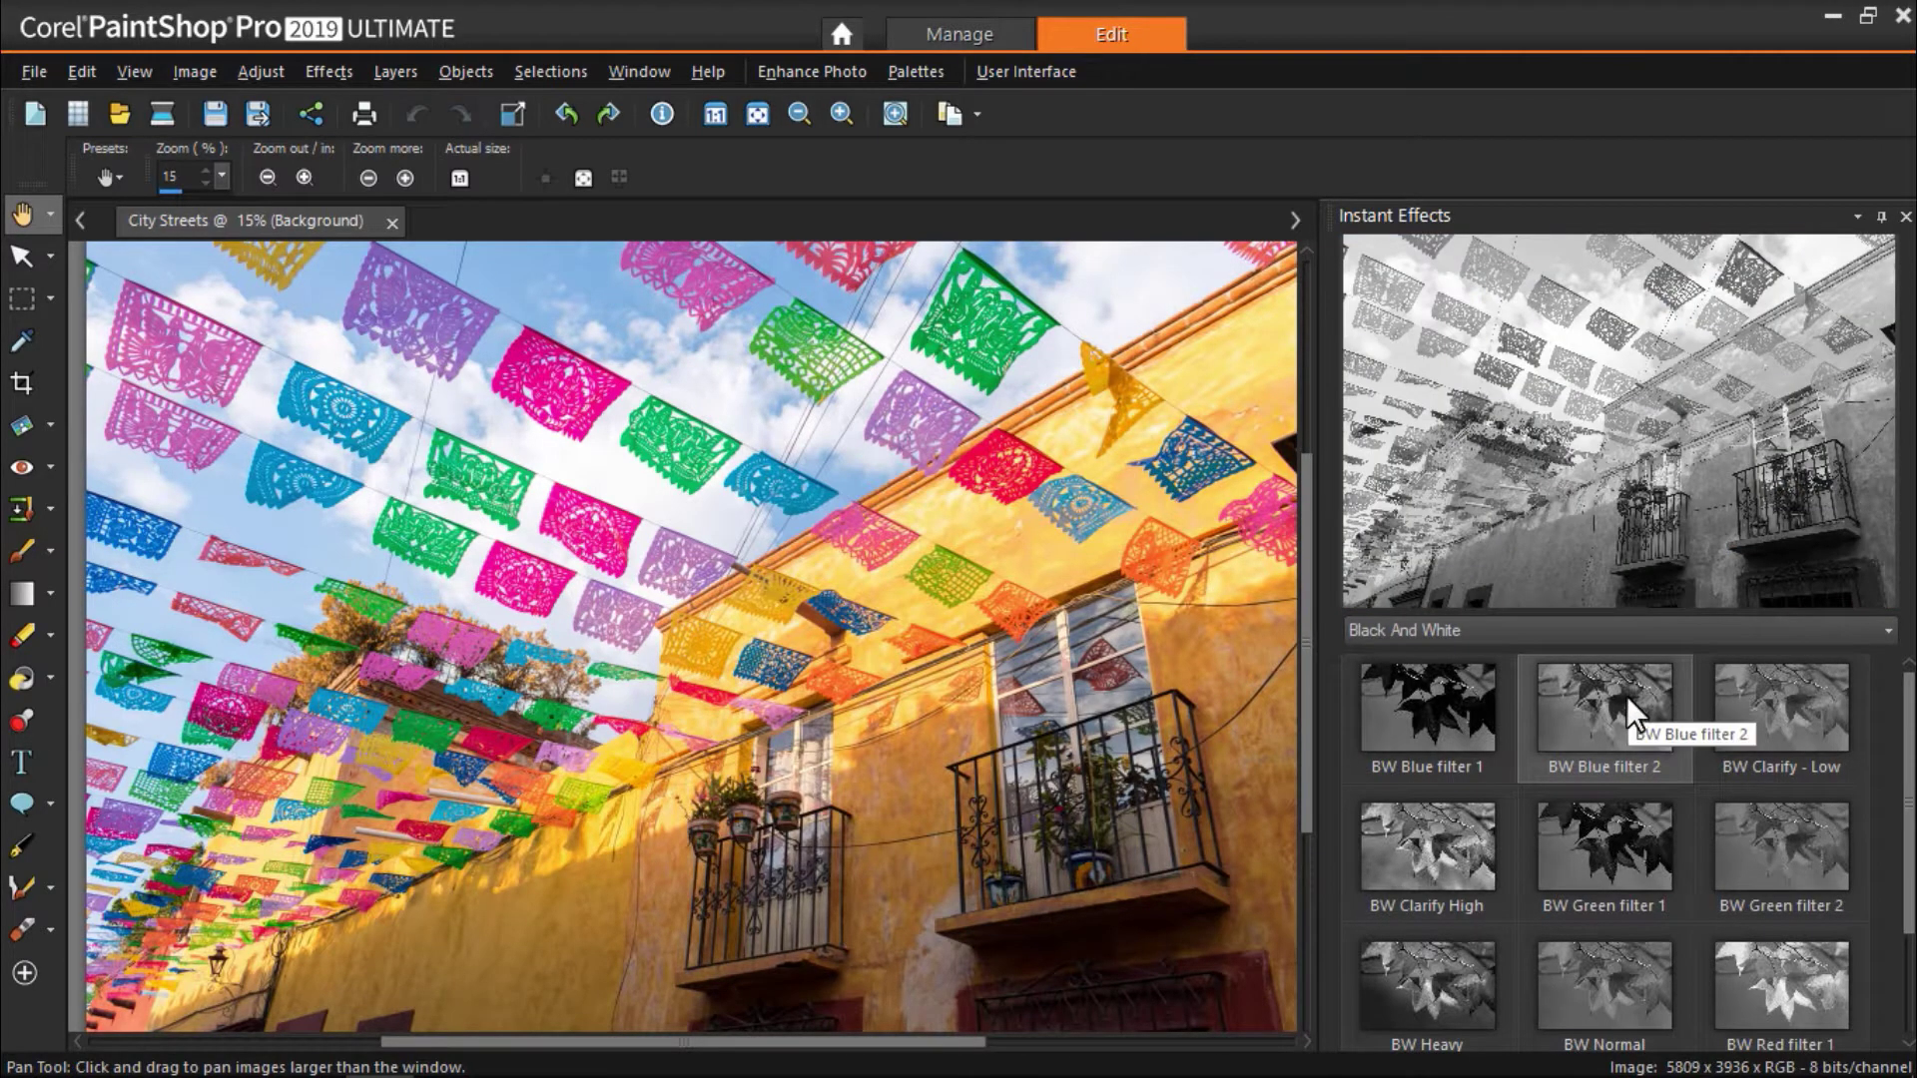
{"action": "left_click", "coordinate": [1633, 842]}
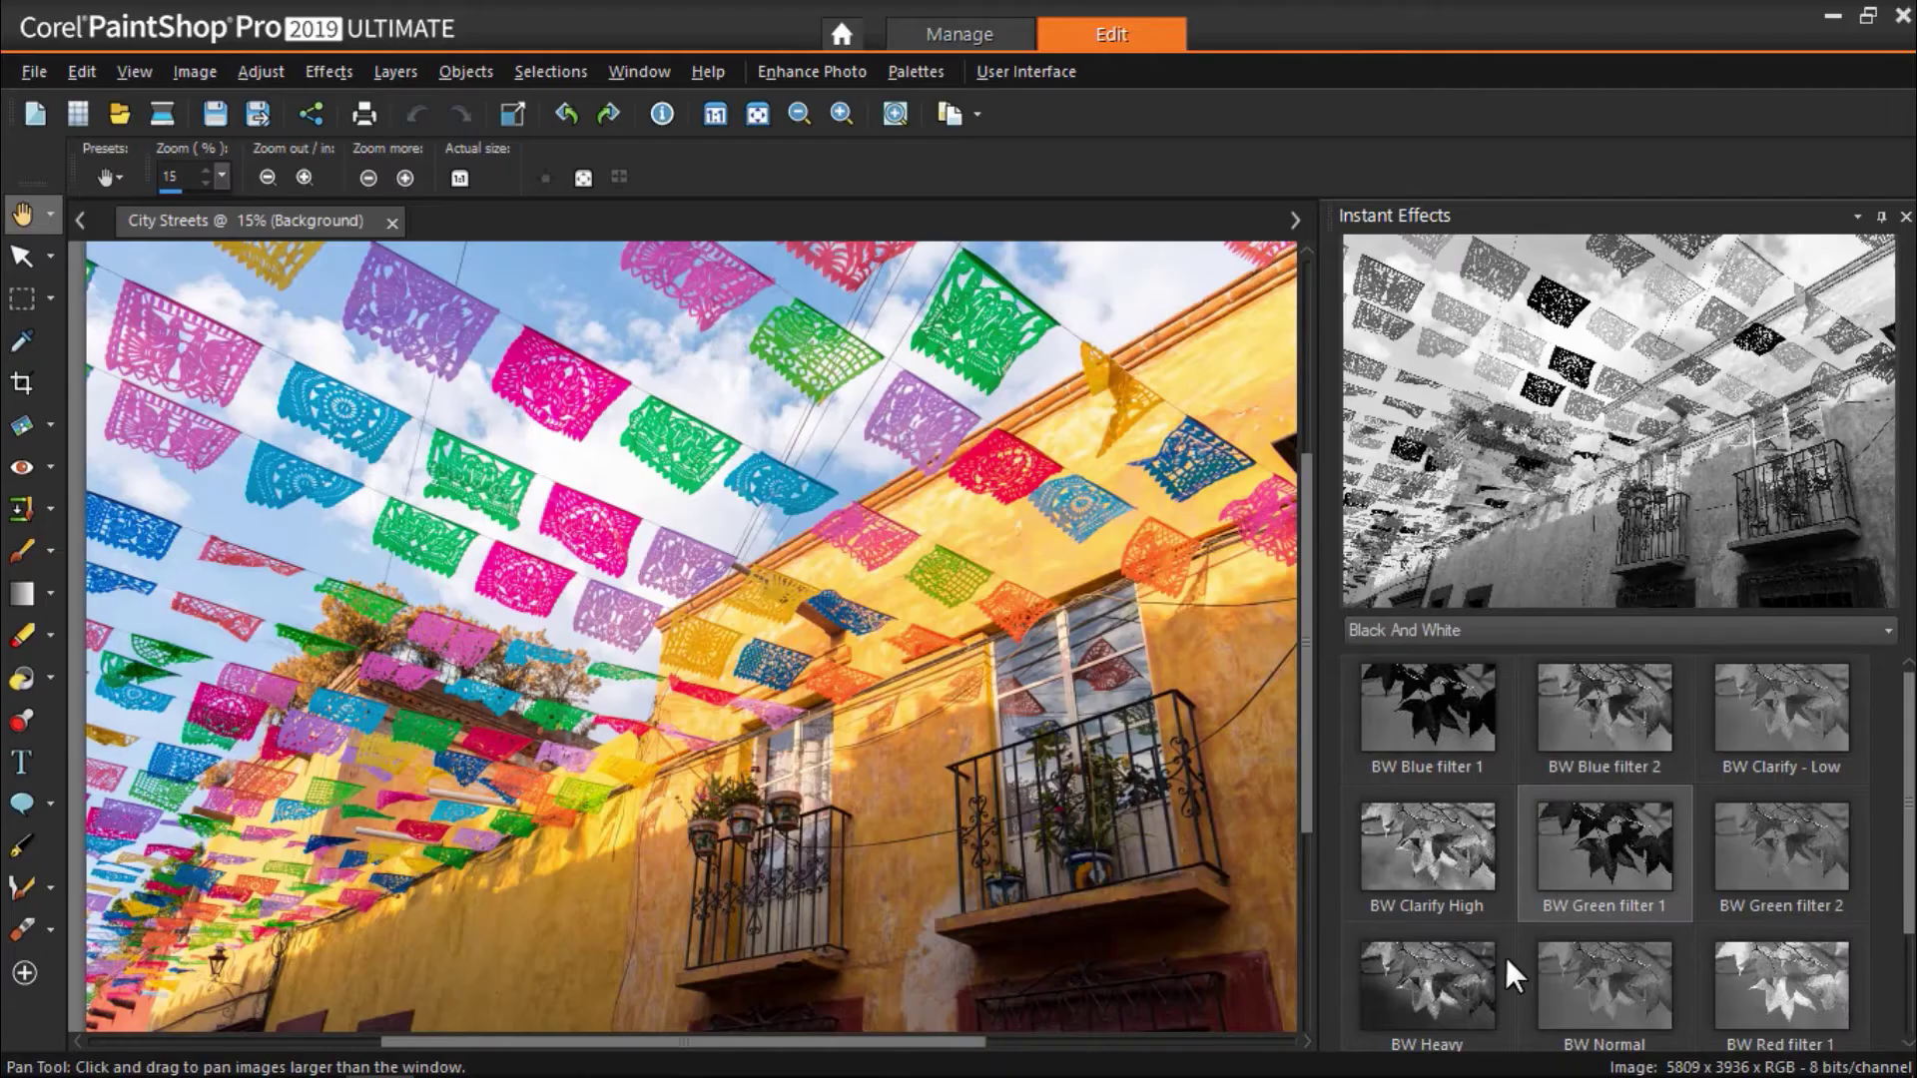
{"action": "left_click", "coordinate": [1453, 973]}
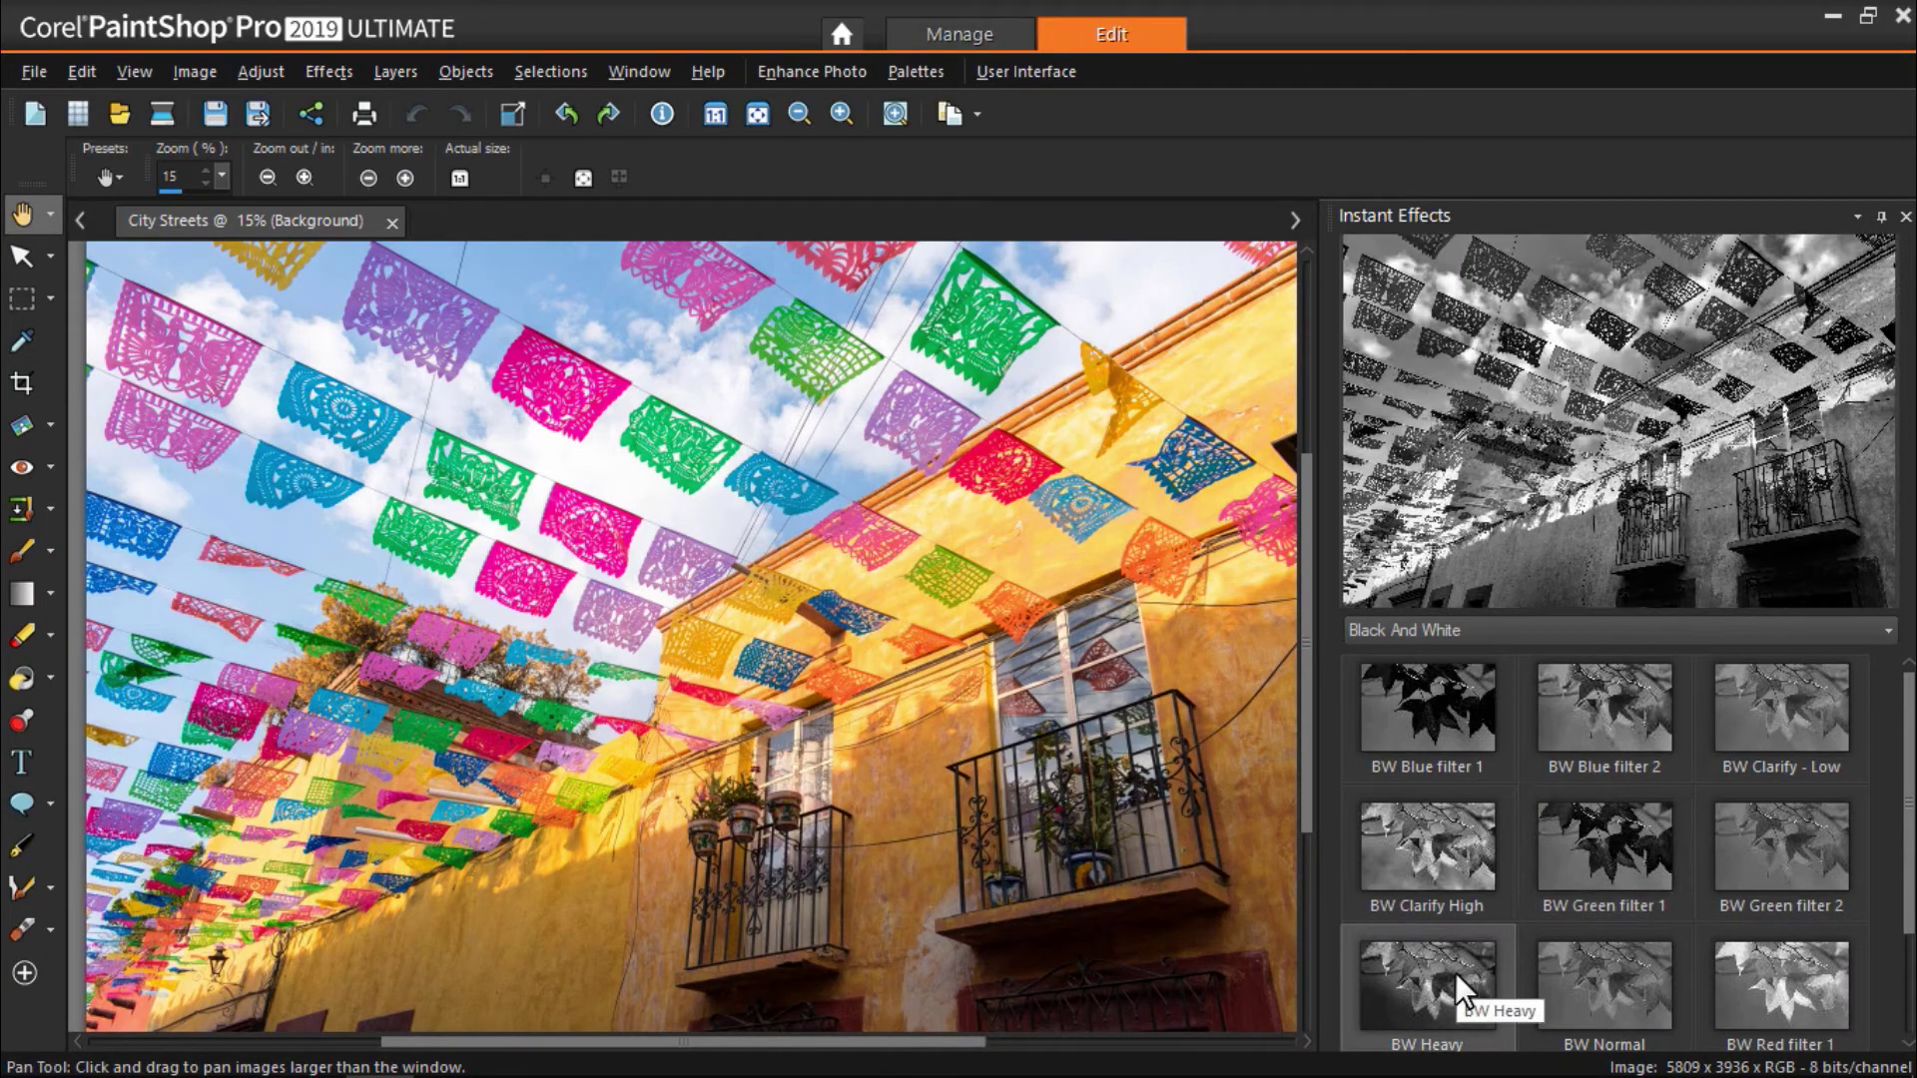
{"action": "left_click", "coordinate": [1753, 990]}
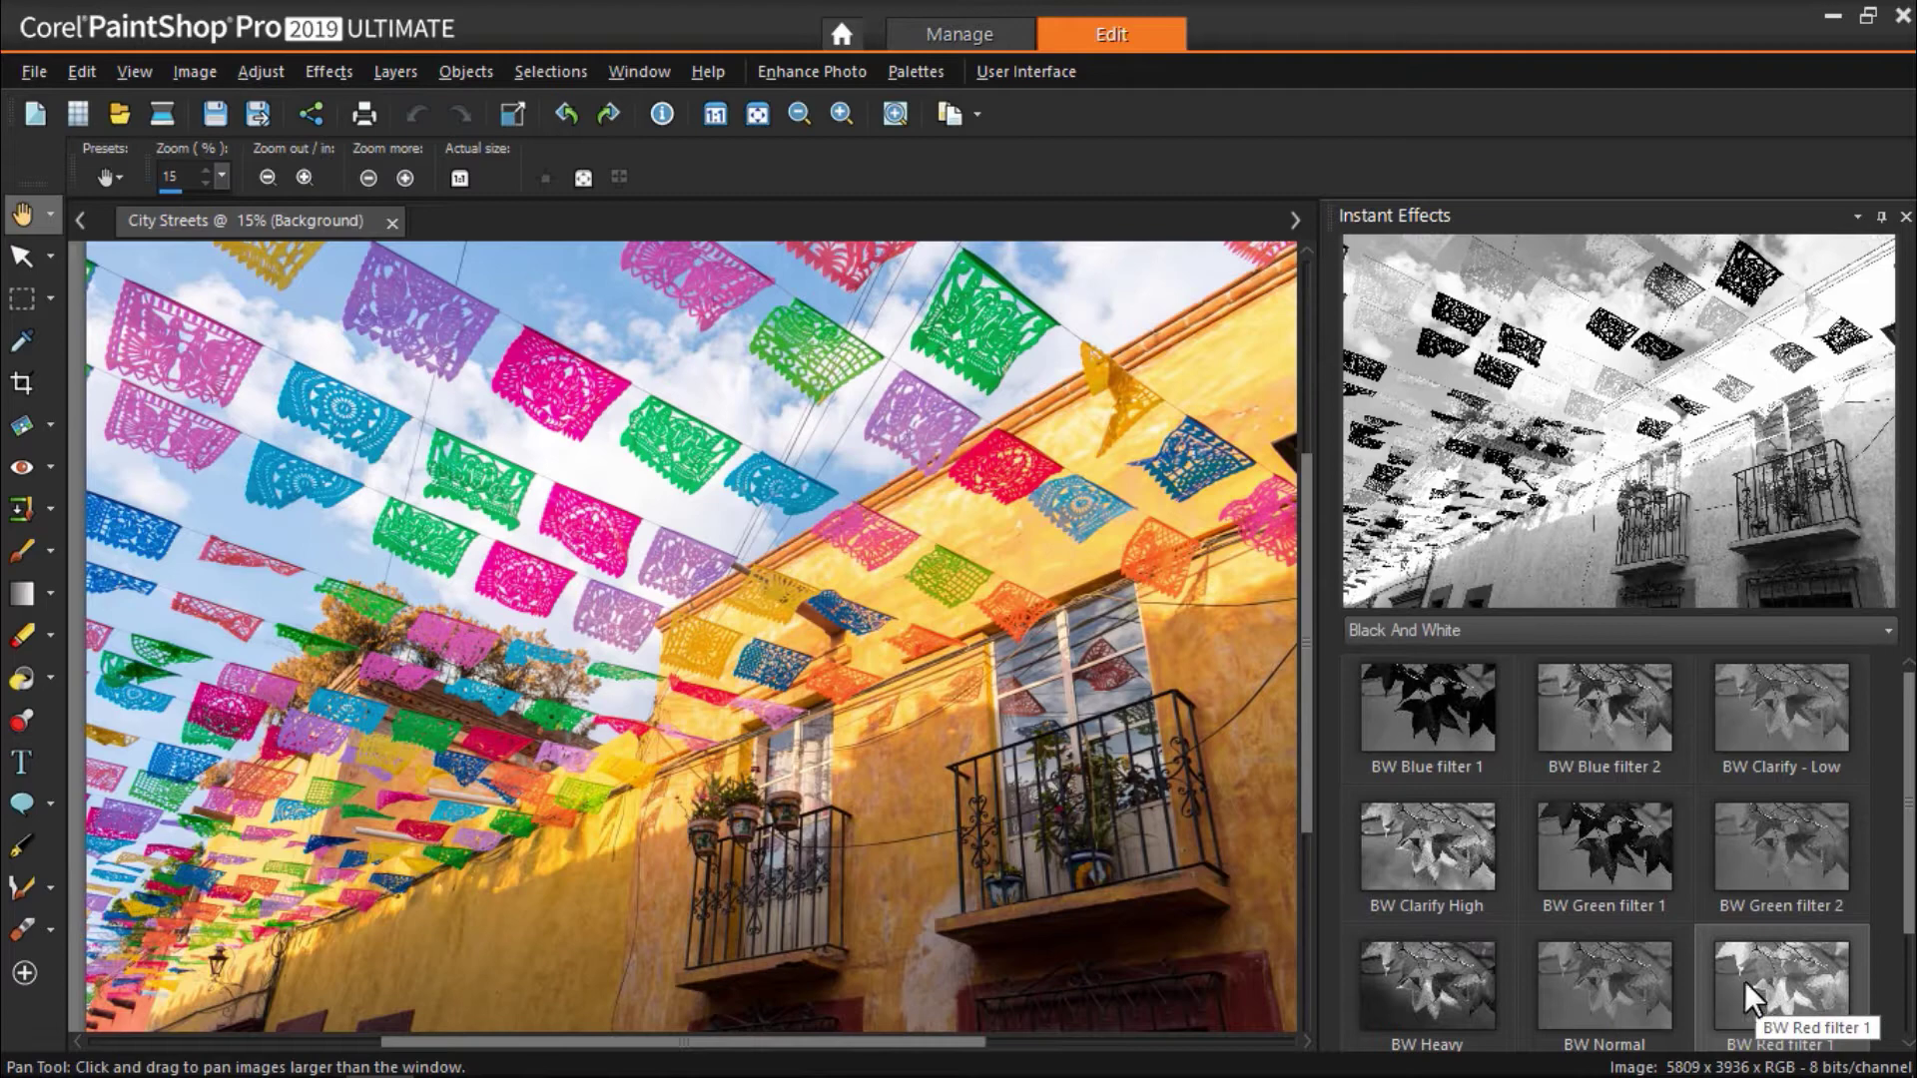
{"action": "left_click", "coordinate": [1454, 722]}
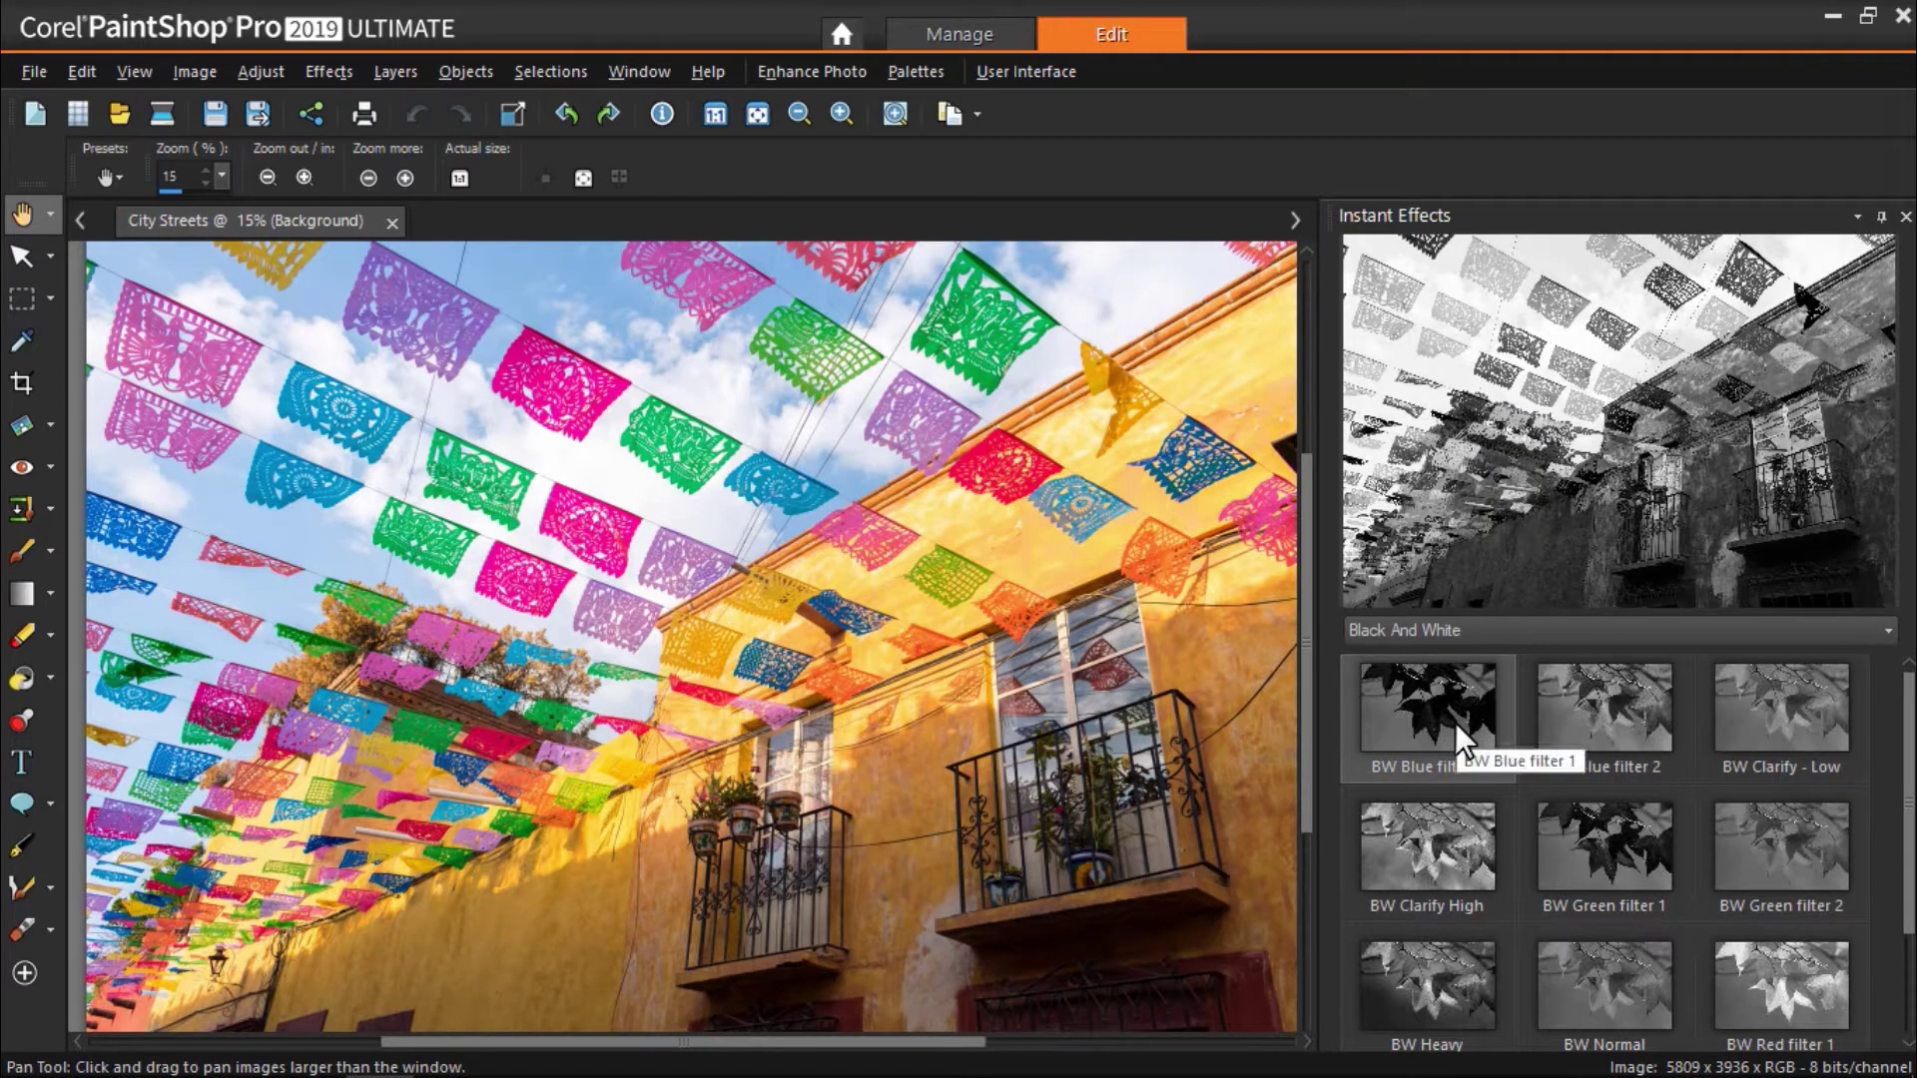
{"action": "double_click", "coordinate": [1454, 722]}
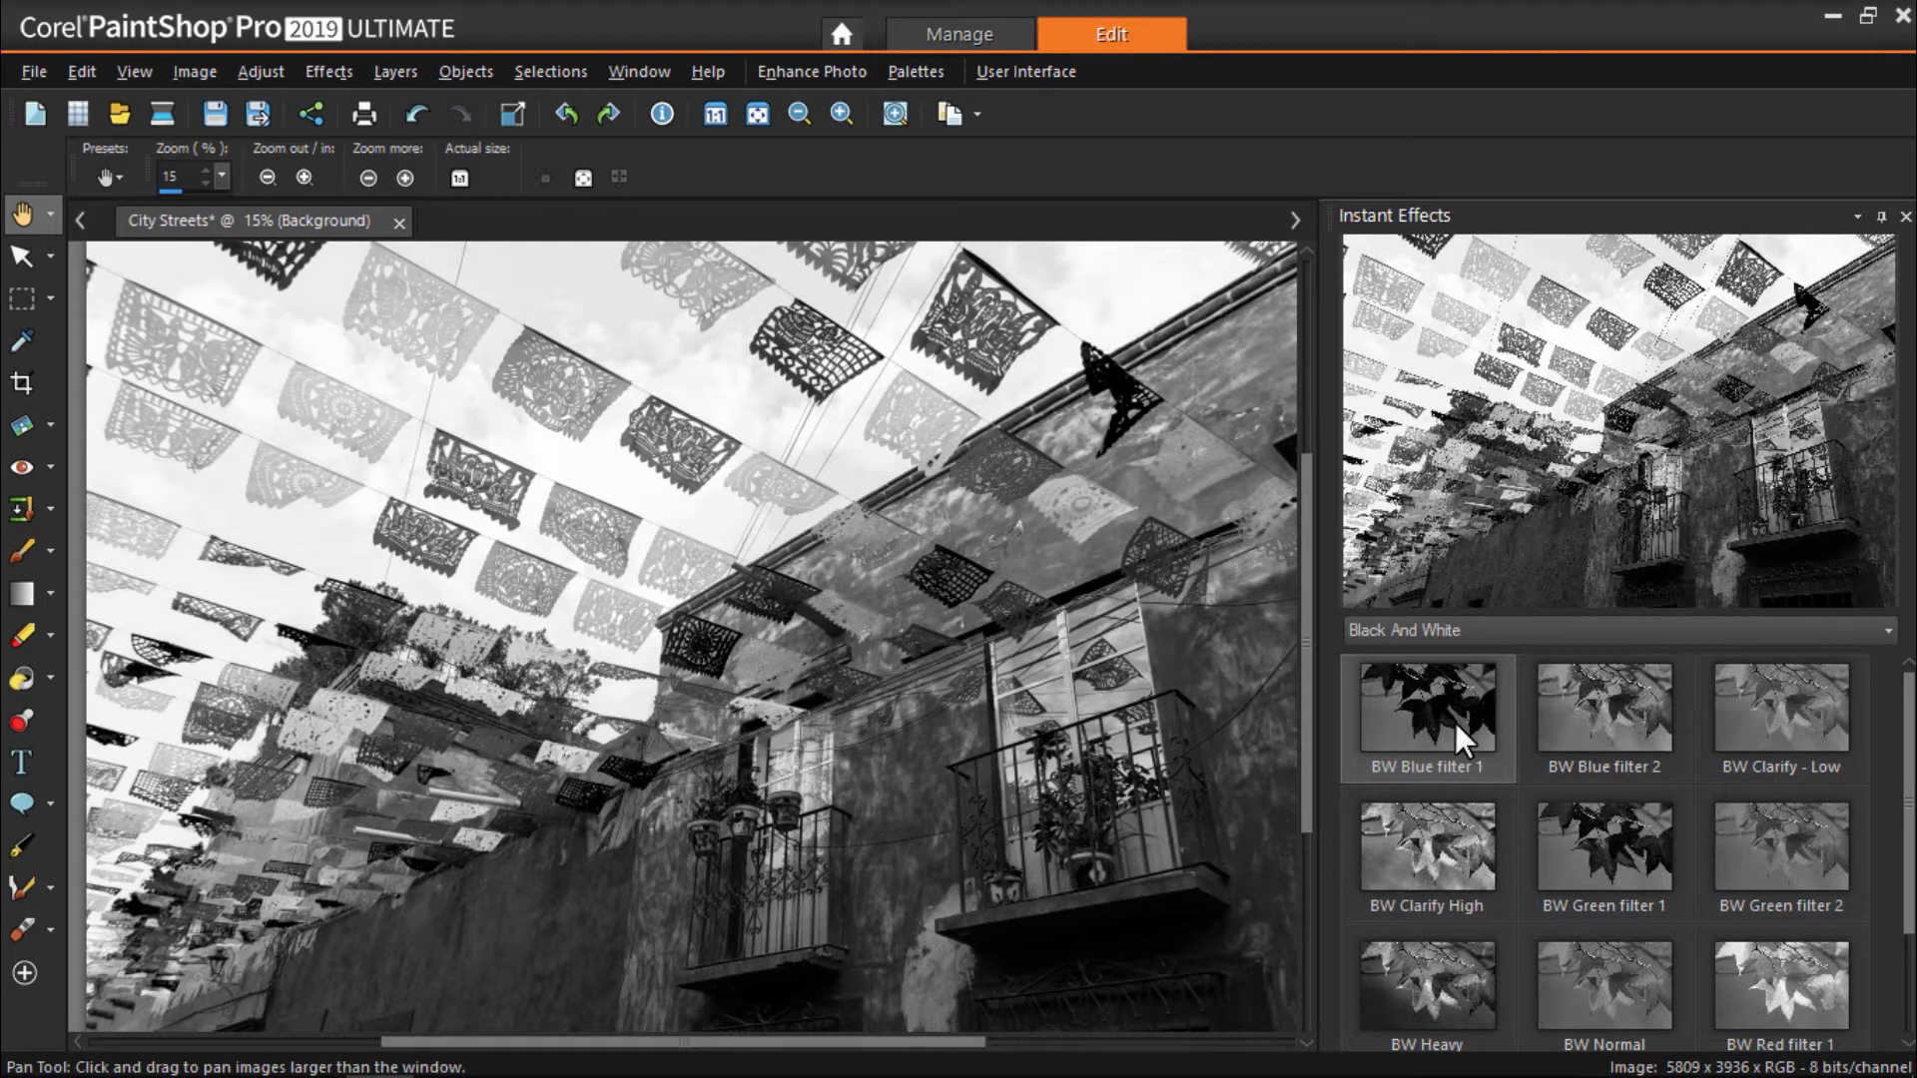
Step: Switch the effects category to Film Styles and undo the BW Blue filter 1 conversion
{"action": "left_click", "coordinate": [1549, 637]}
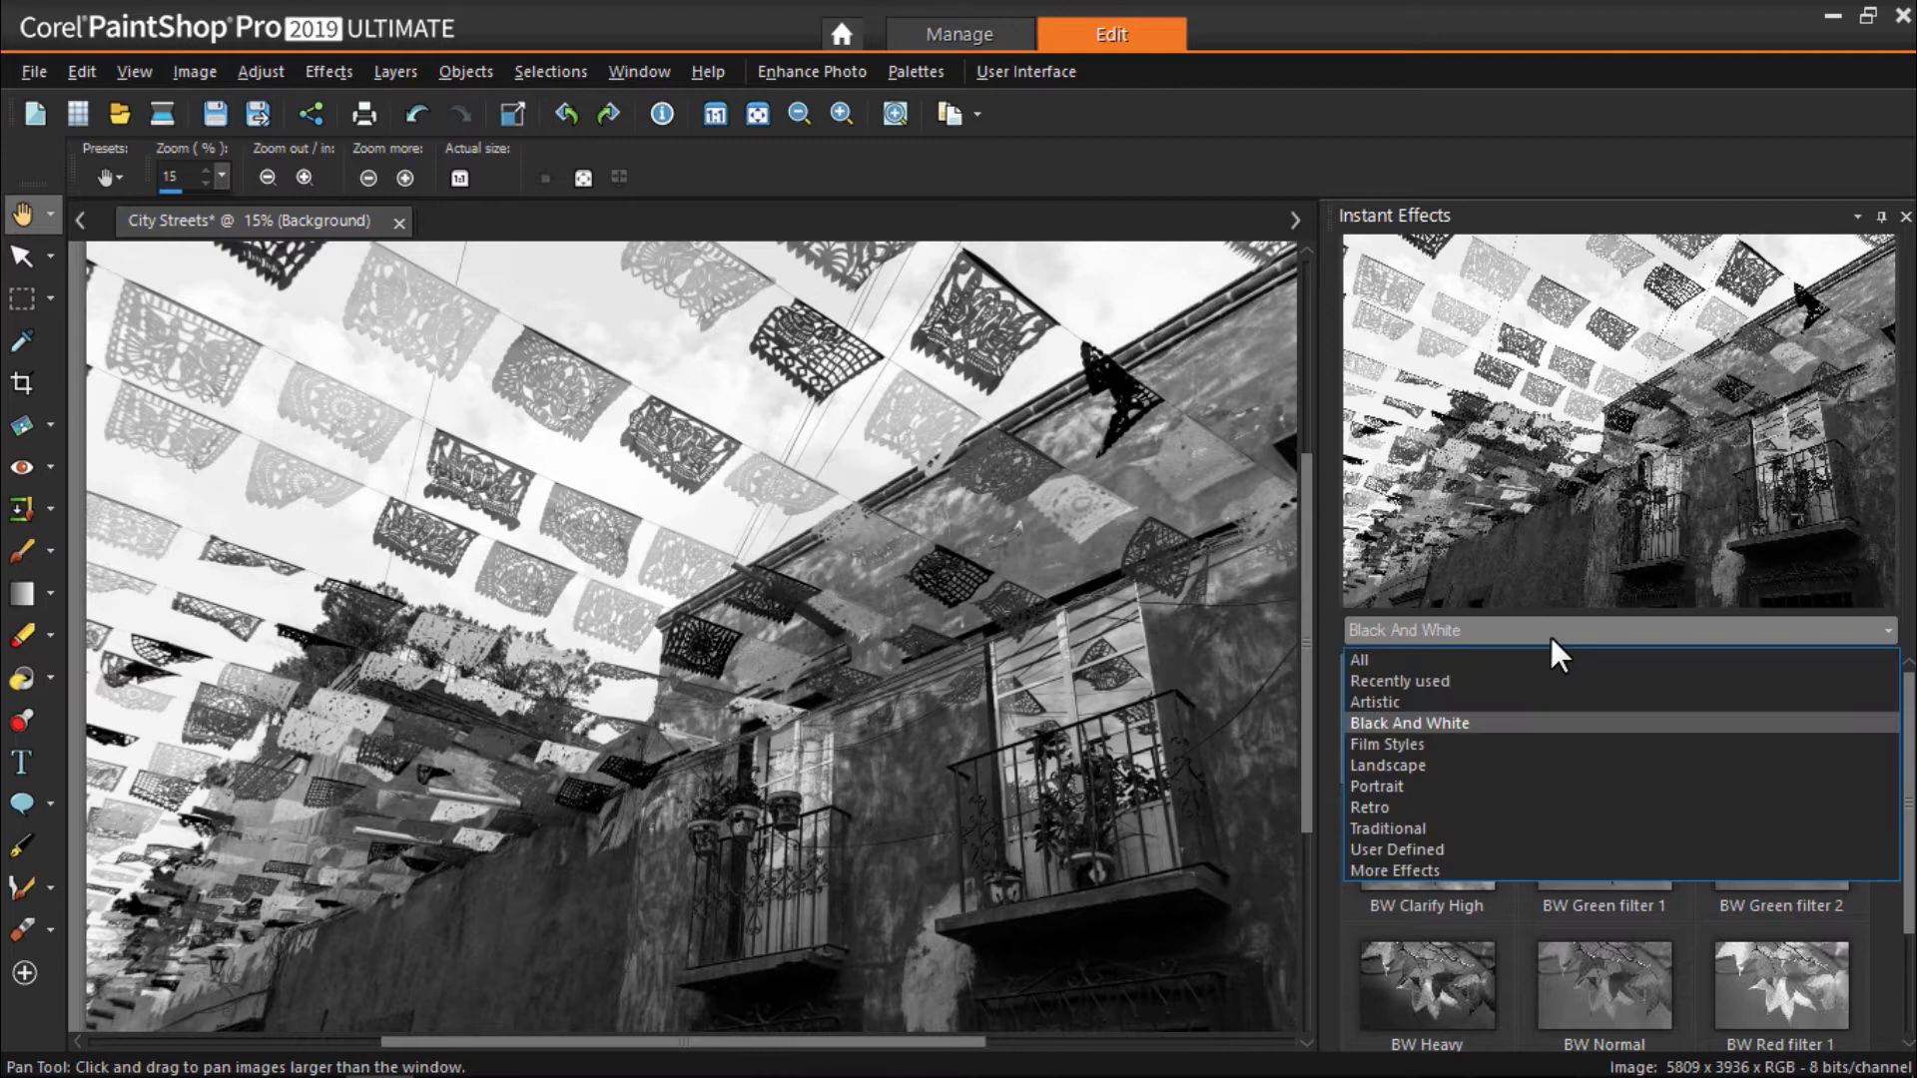
{"action": "left_click", "coordinate": [1526, 744]}
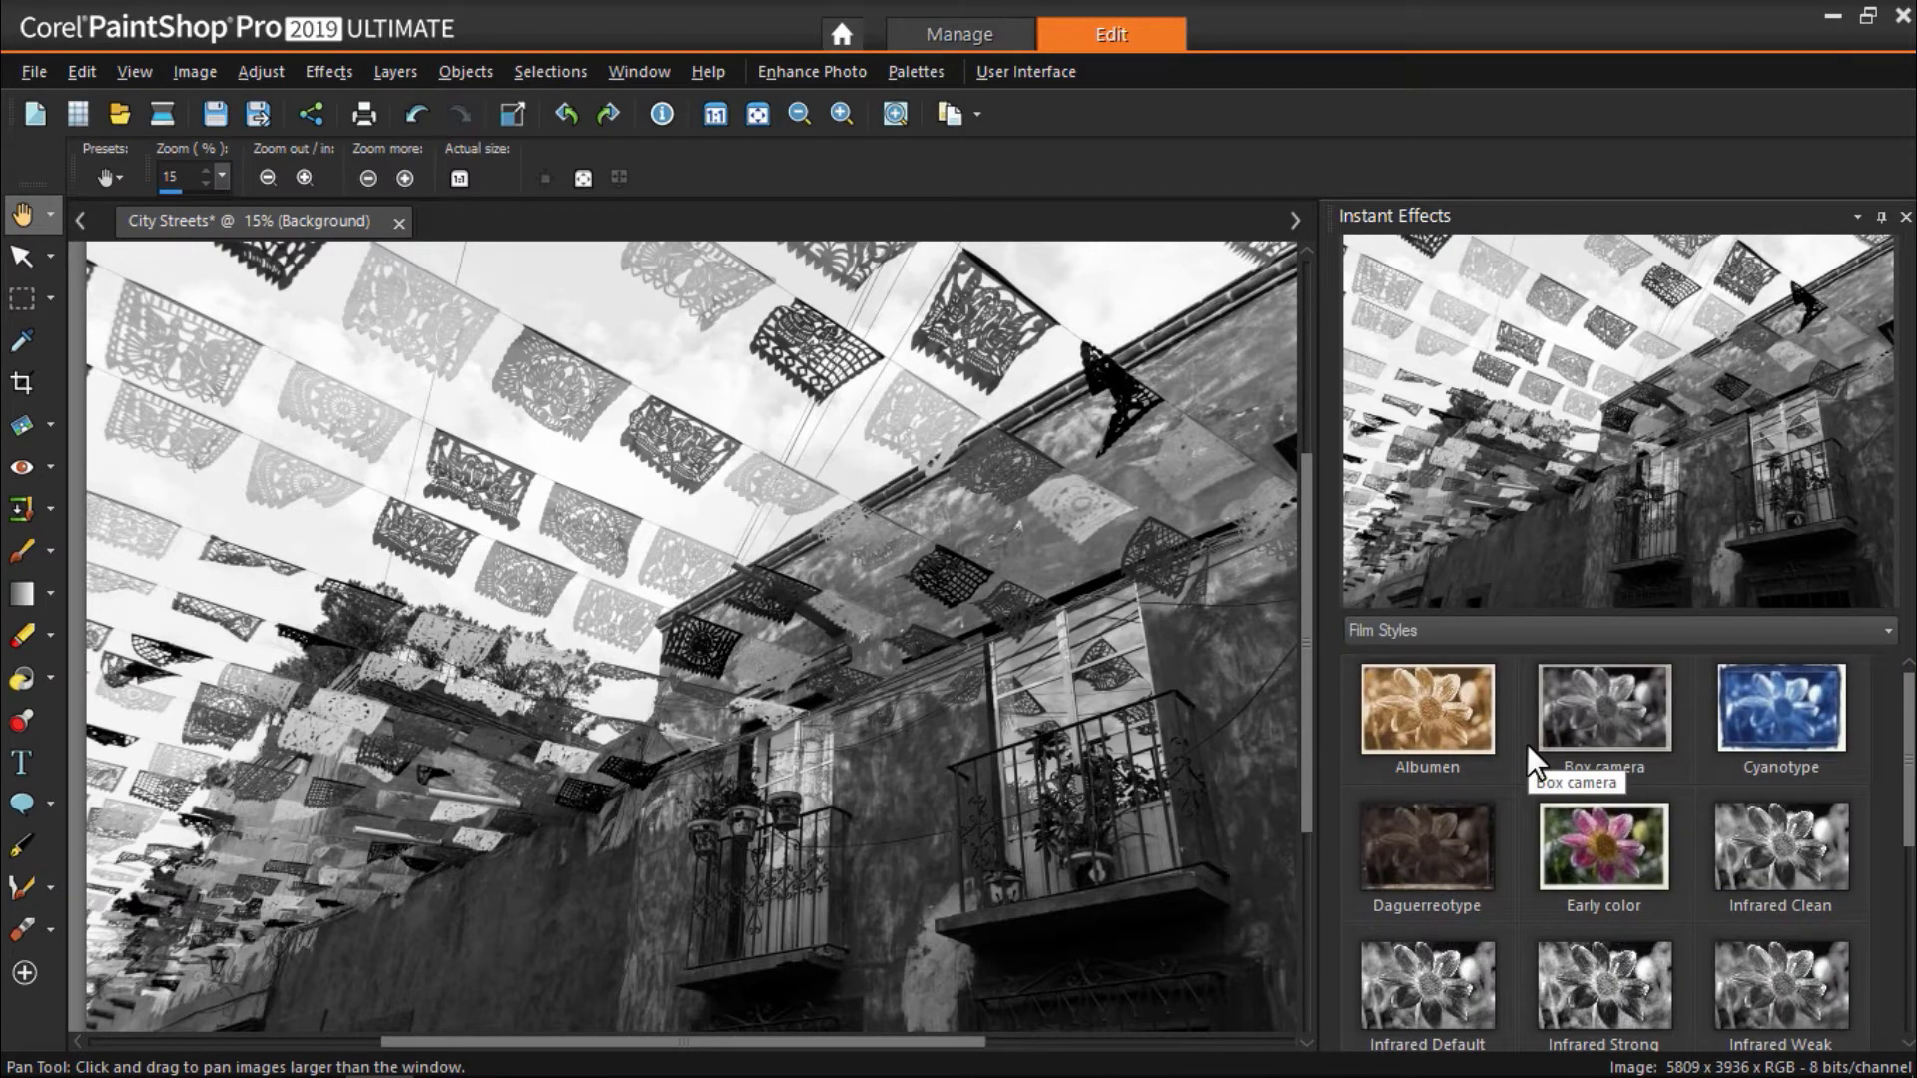
{"action": "left_click", "coordinate": [404, 106]}
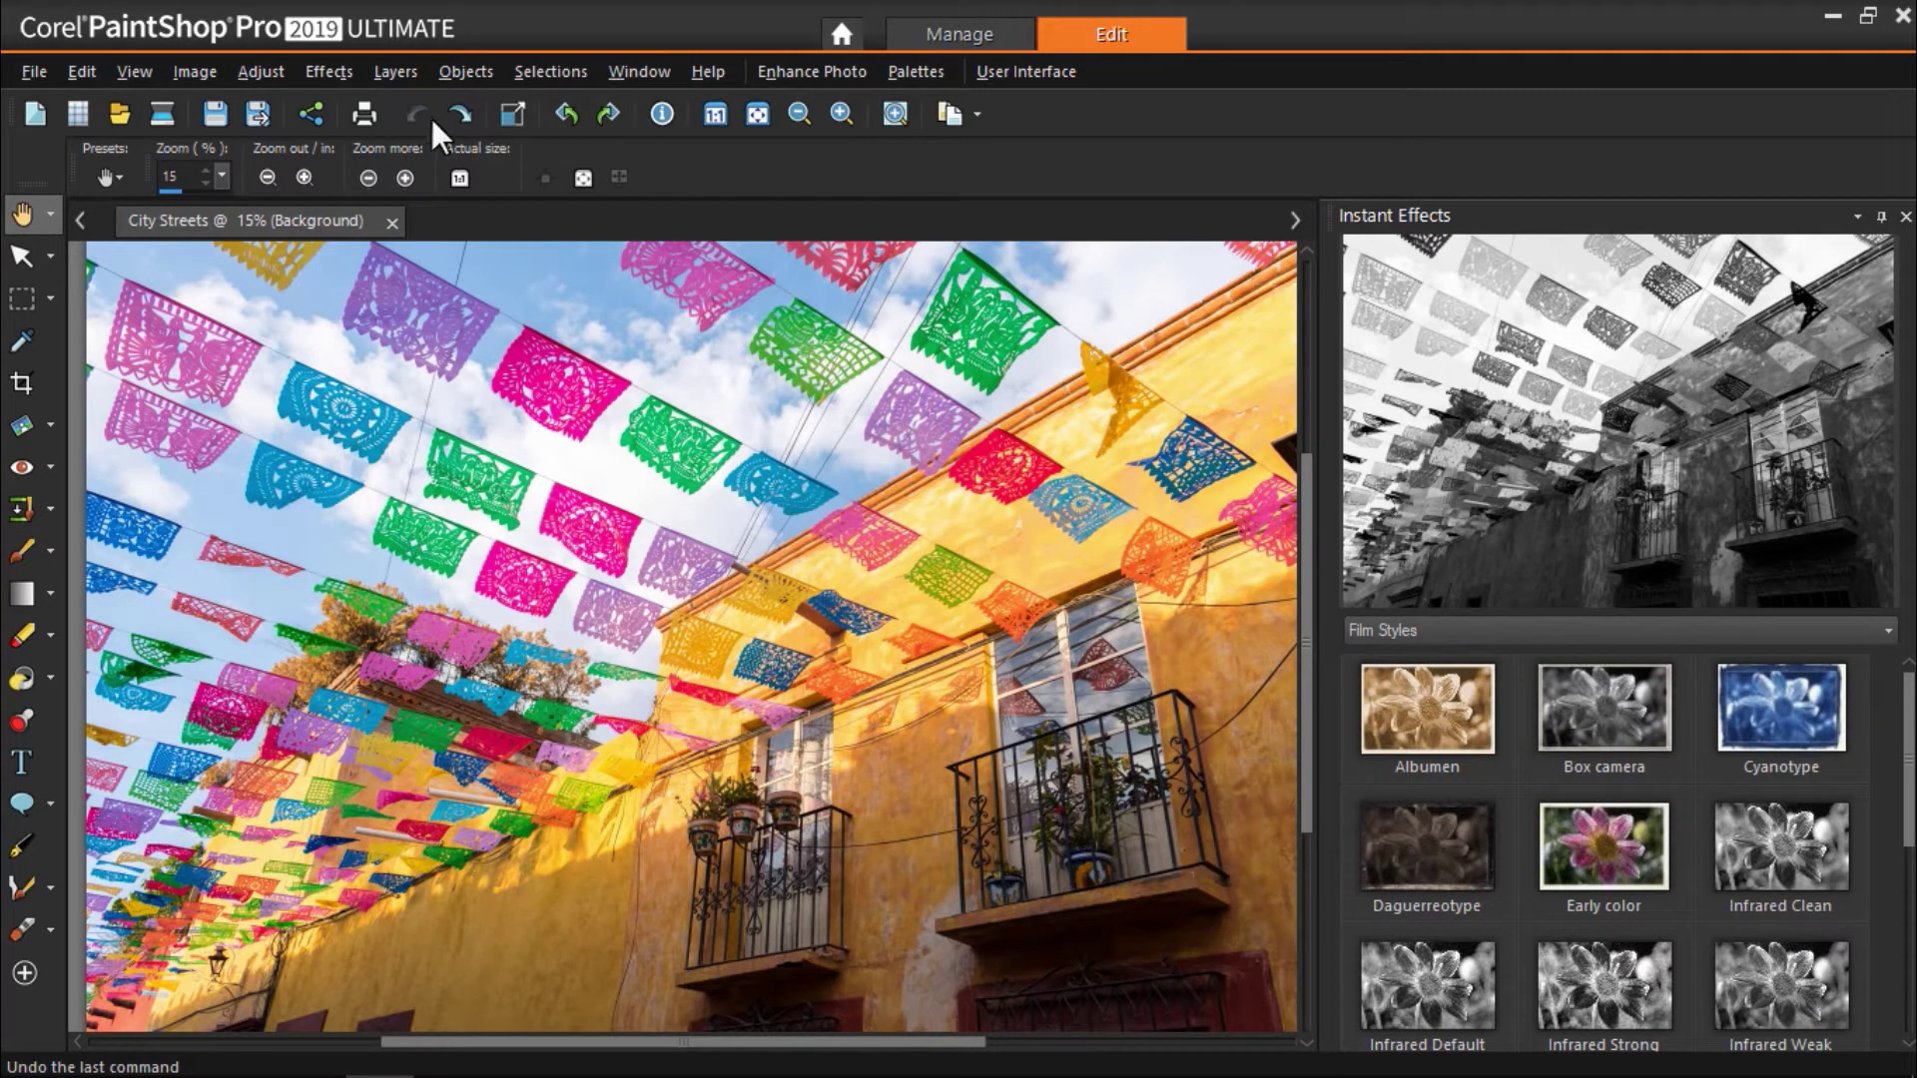
Step: Preview the Albumen, Box camera and Early color film styles, then settle on Platinum
{"action": "left_click", "coordinate": [1481, 721]}
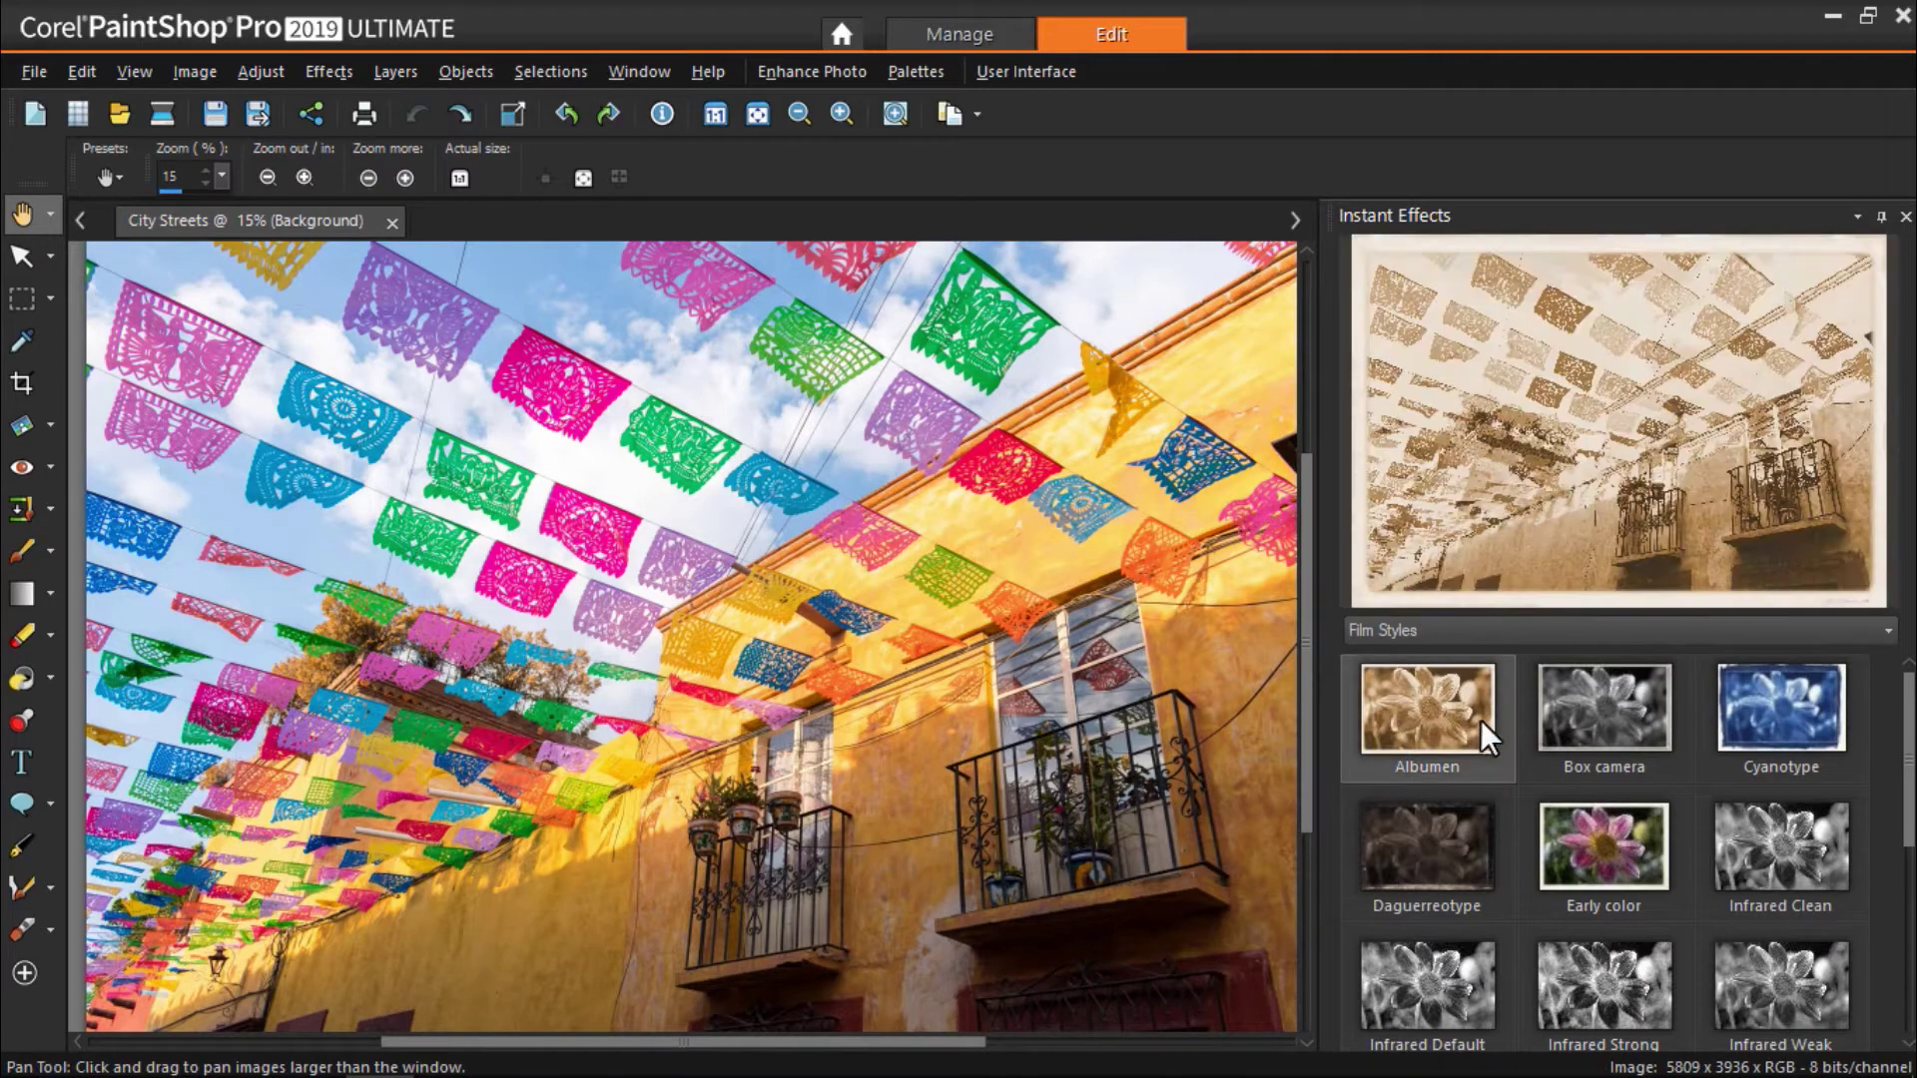
{"action": "left_click", "coordinate": [1595, 721]}
{"action": "left_click", "coordinate": [1626, 852]}
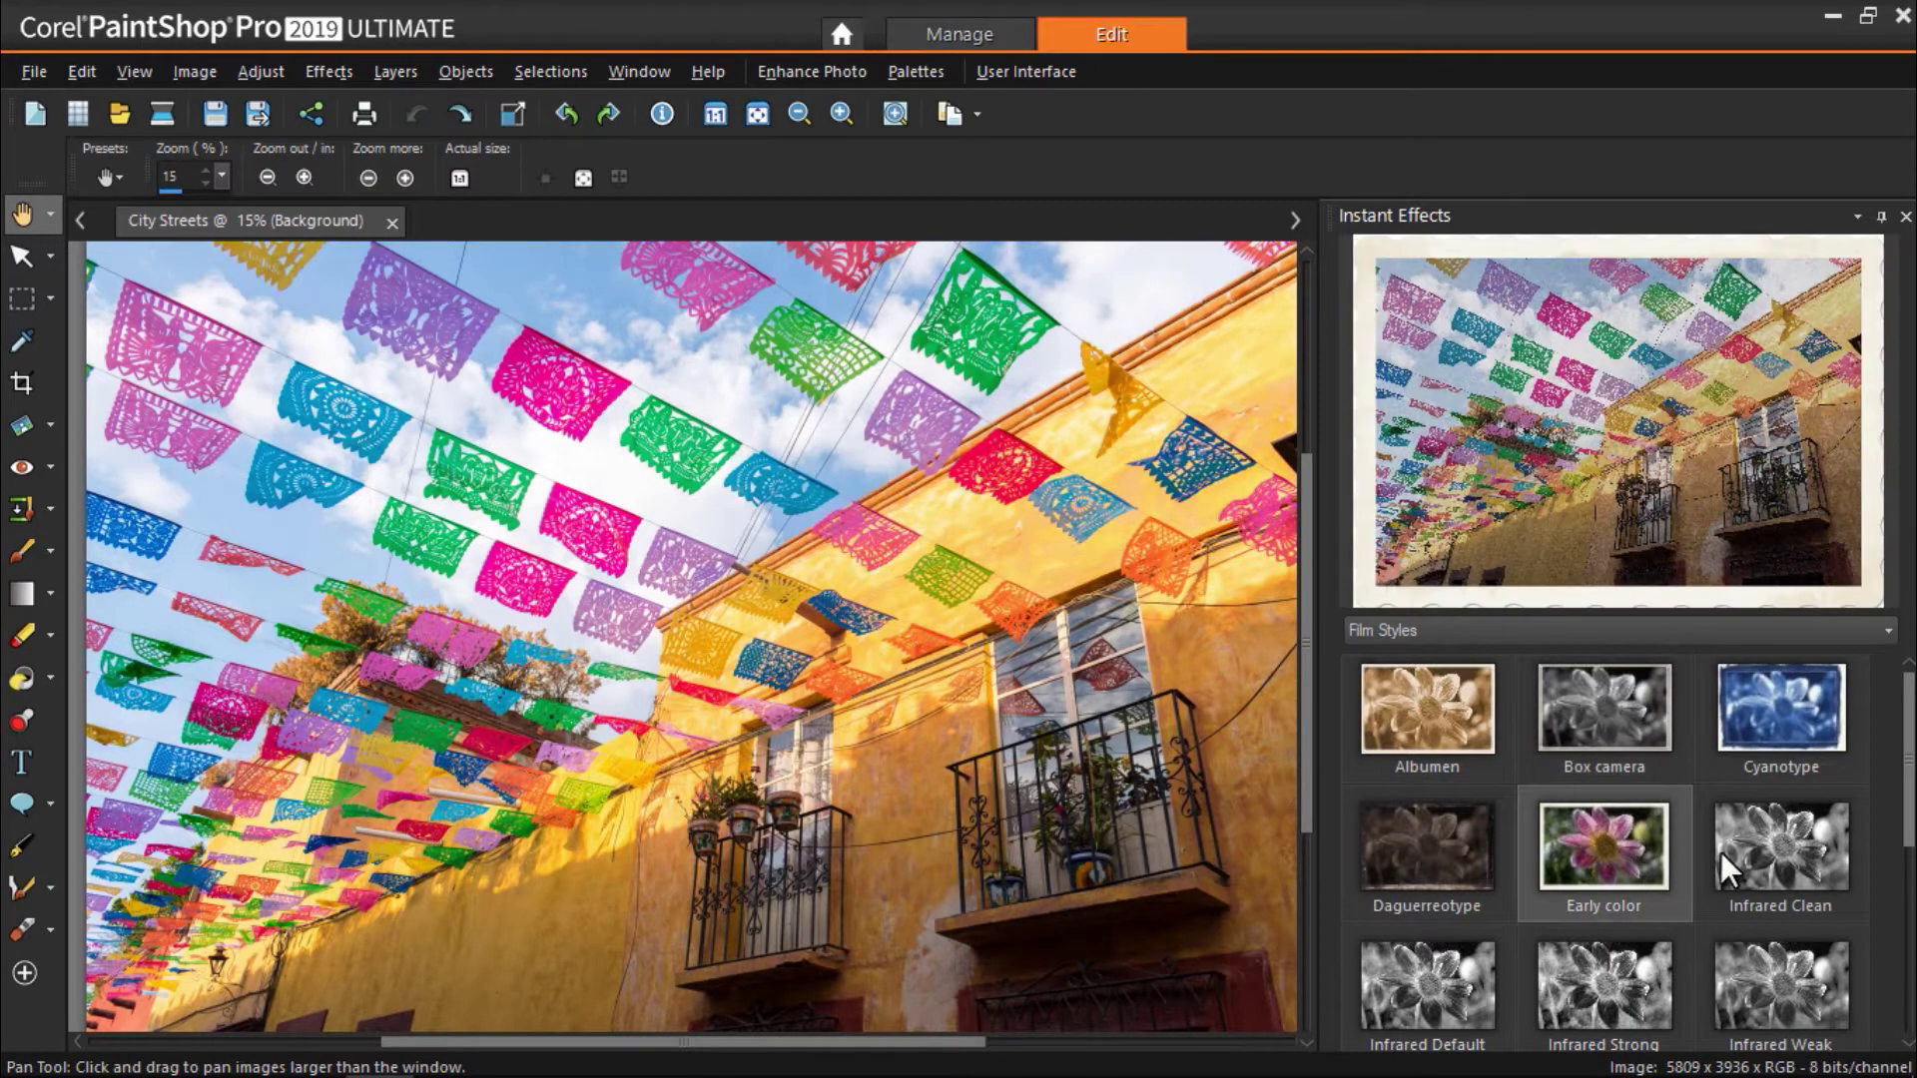
{"action": "scroll", "coordinate": [1721, 852], "scroll_direction": "down", "scroll_amount": 3}
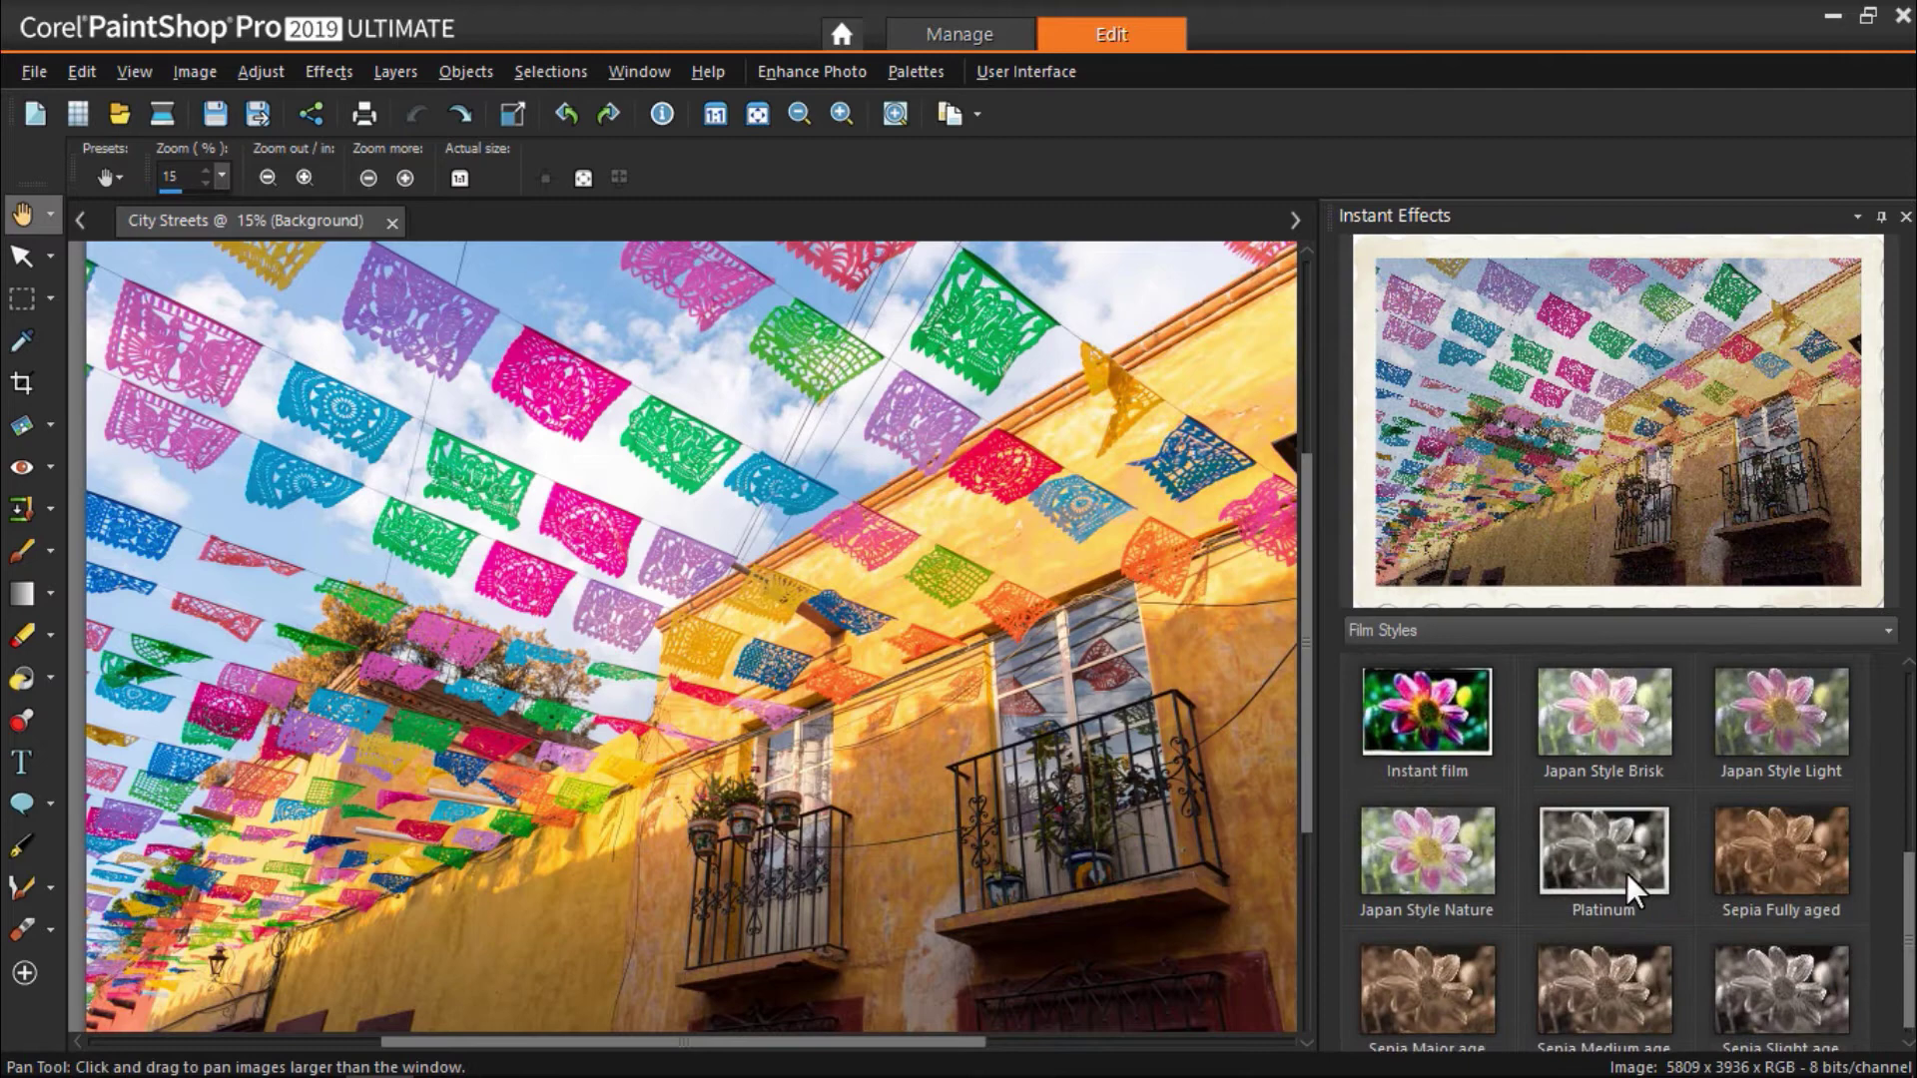
{"action": "left_click", "coordinate": [1626, 872]}
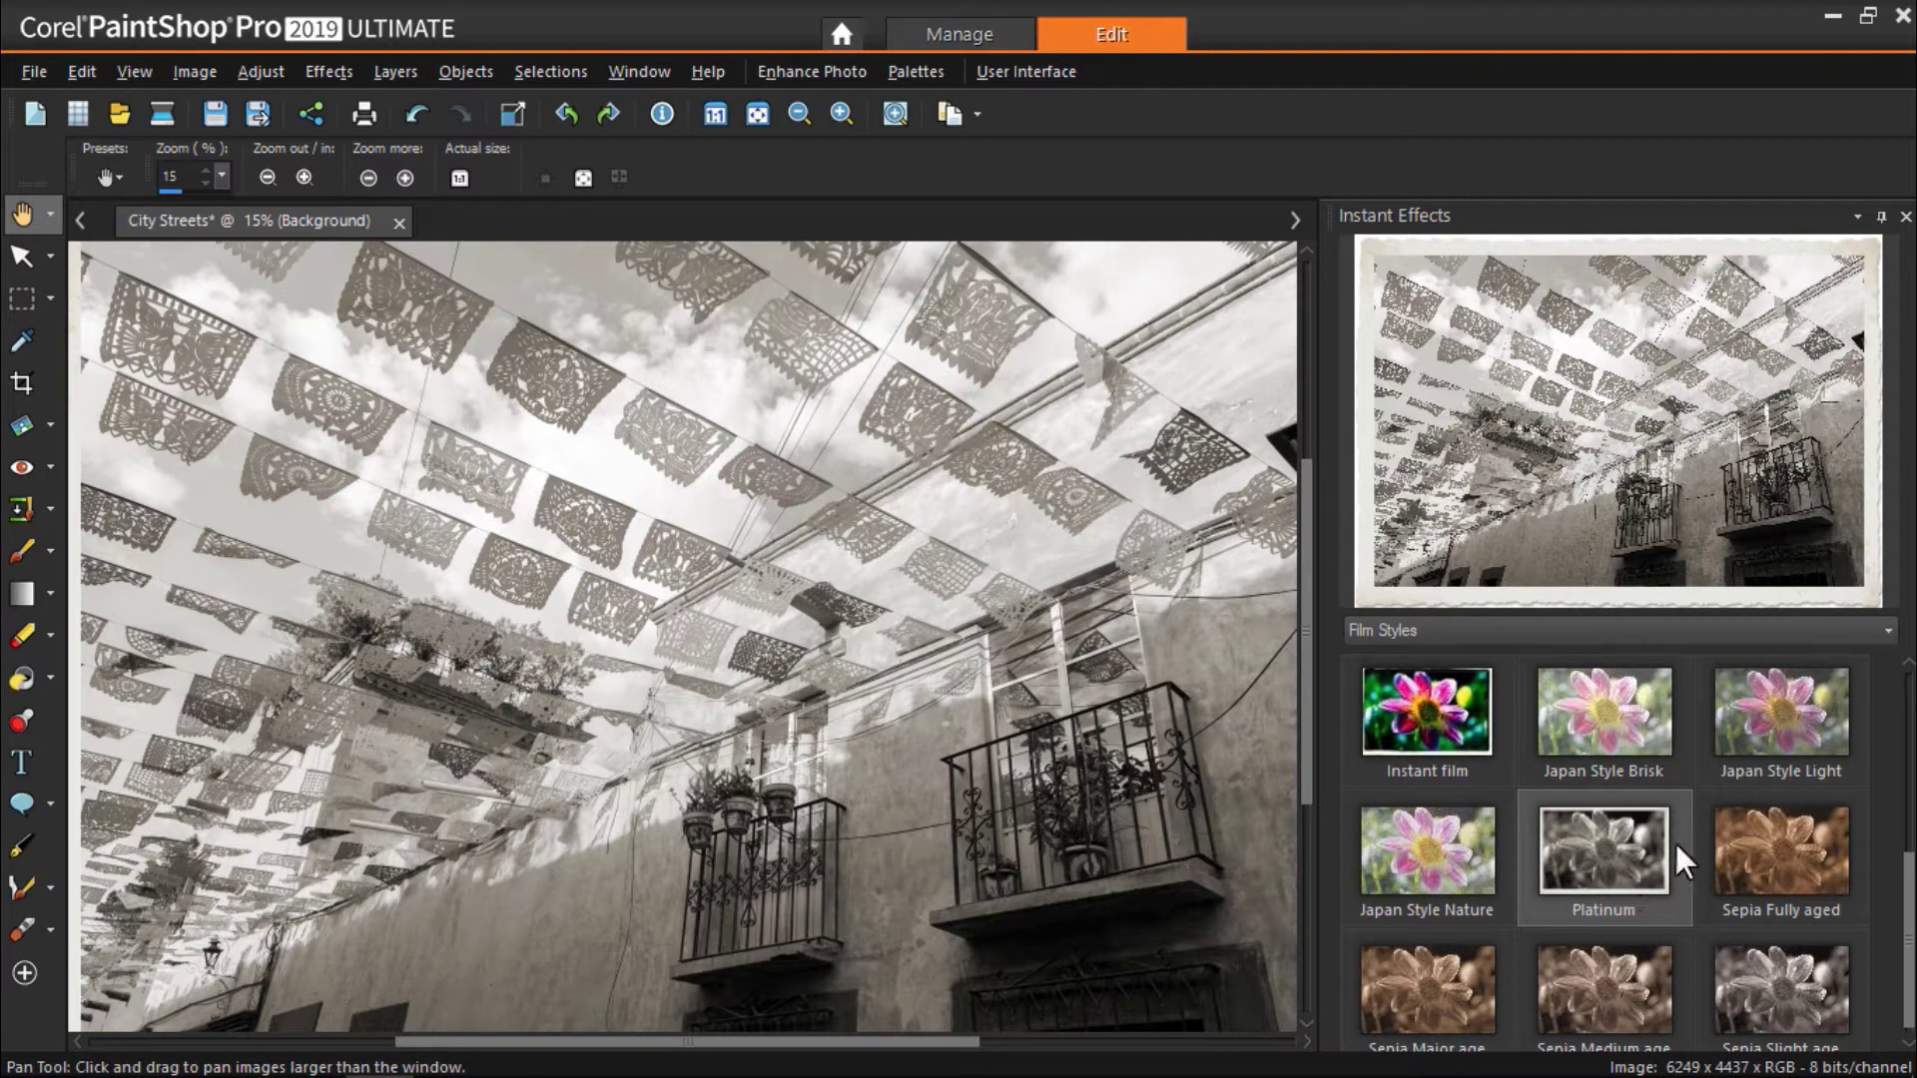
Step: Switch to Retro presets, preview Retro Surreal, and apply Retro Dark to the street photo
{"action": "left_click", "coordinate": [1888, 631]}
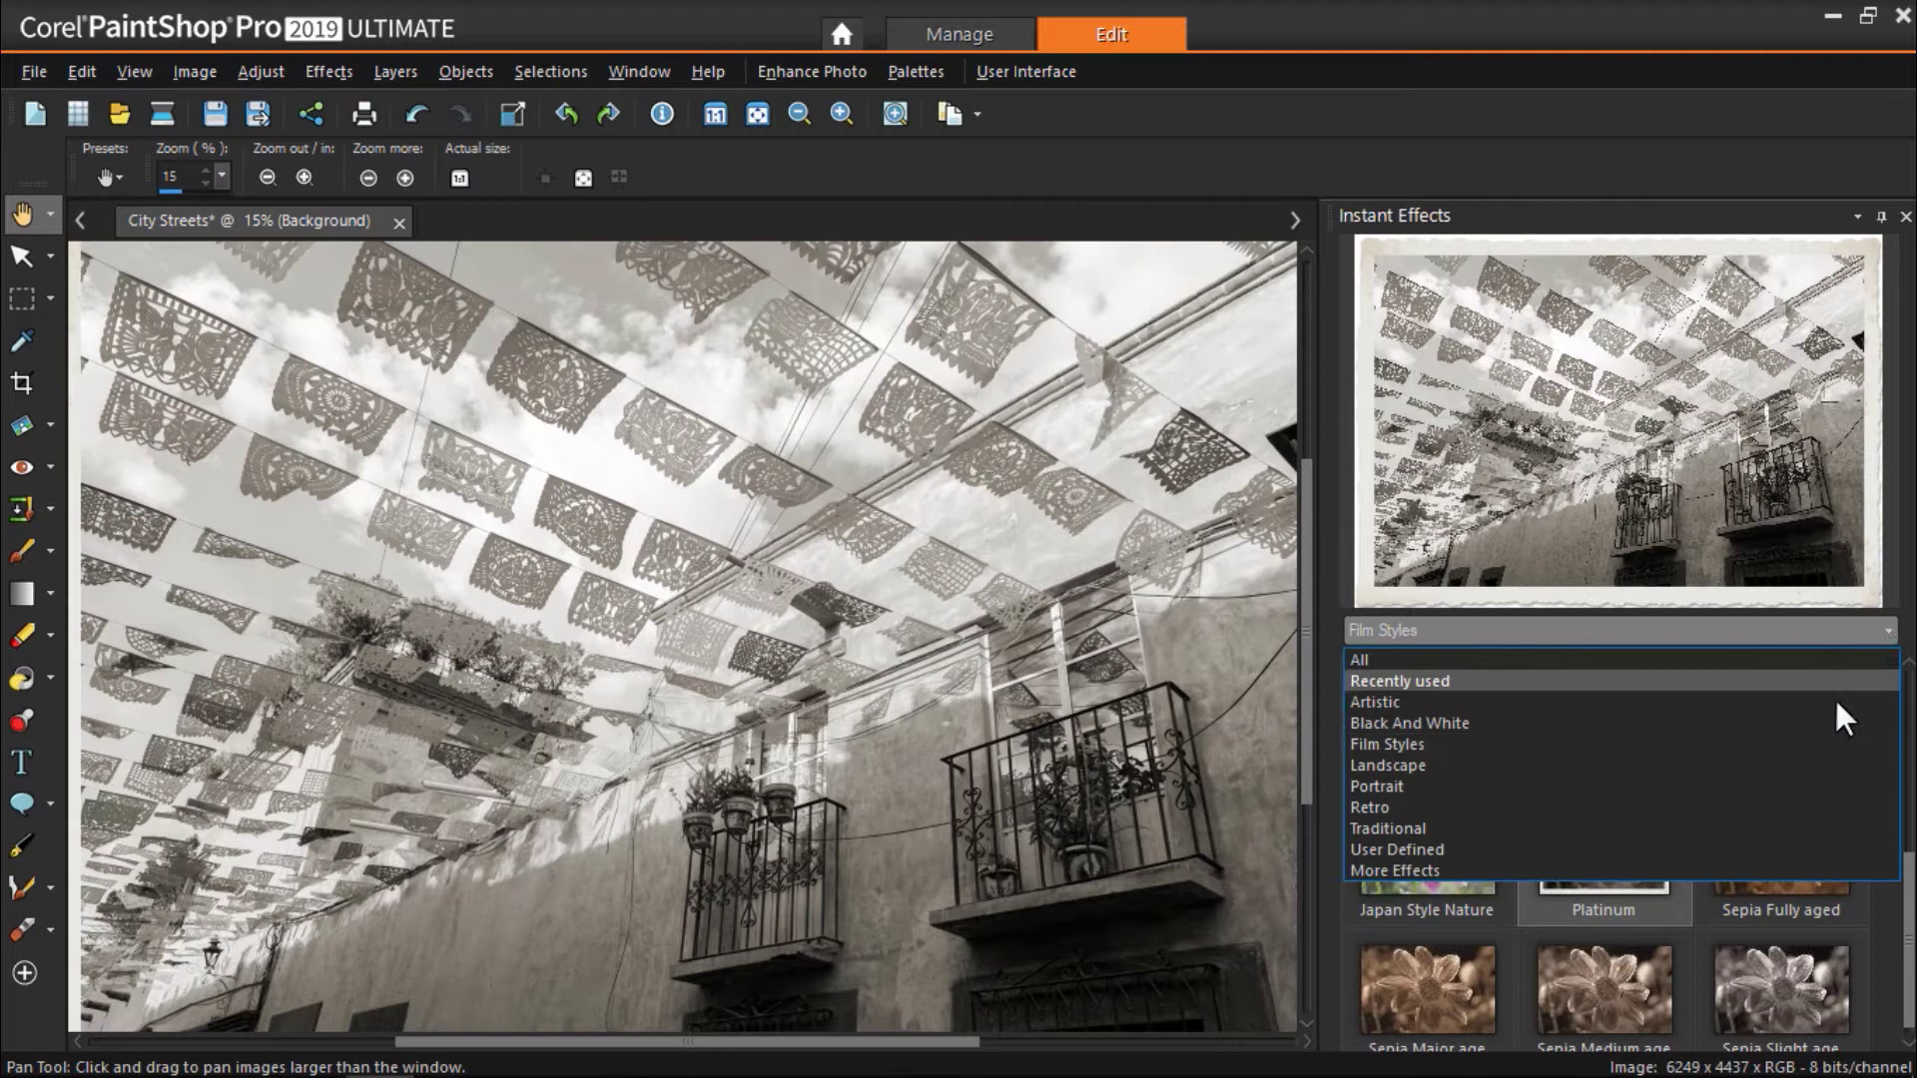
{"action": "left_click", "coordinate": [1780, 804]}
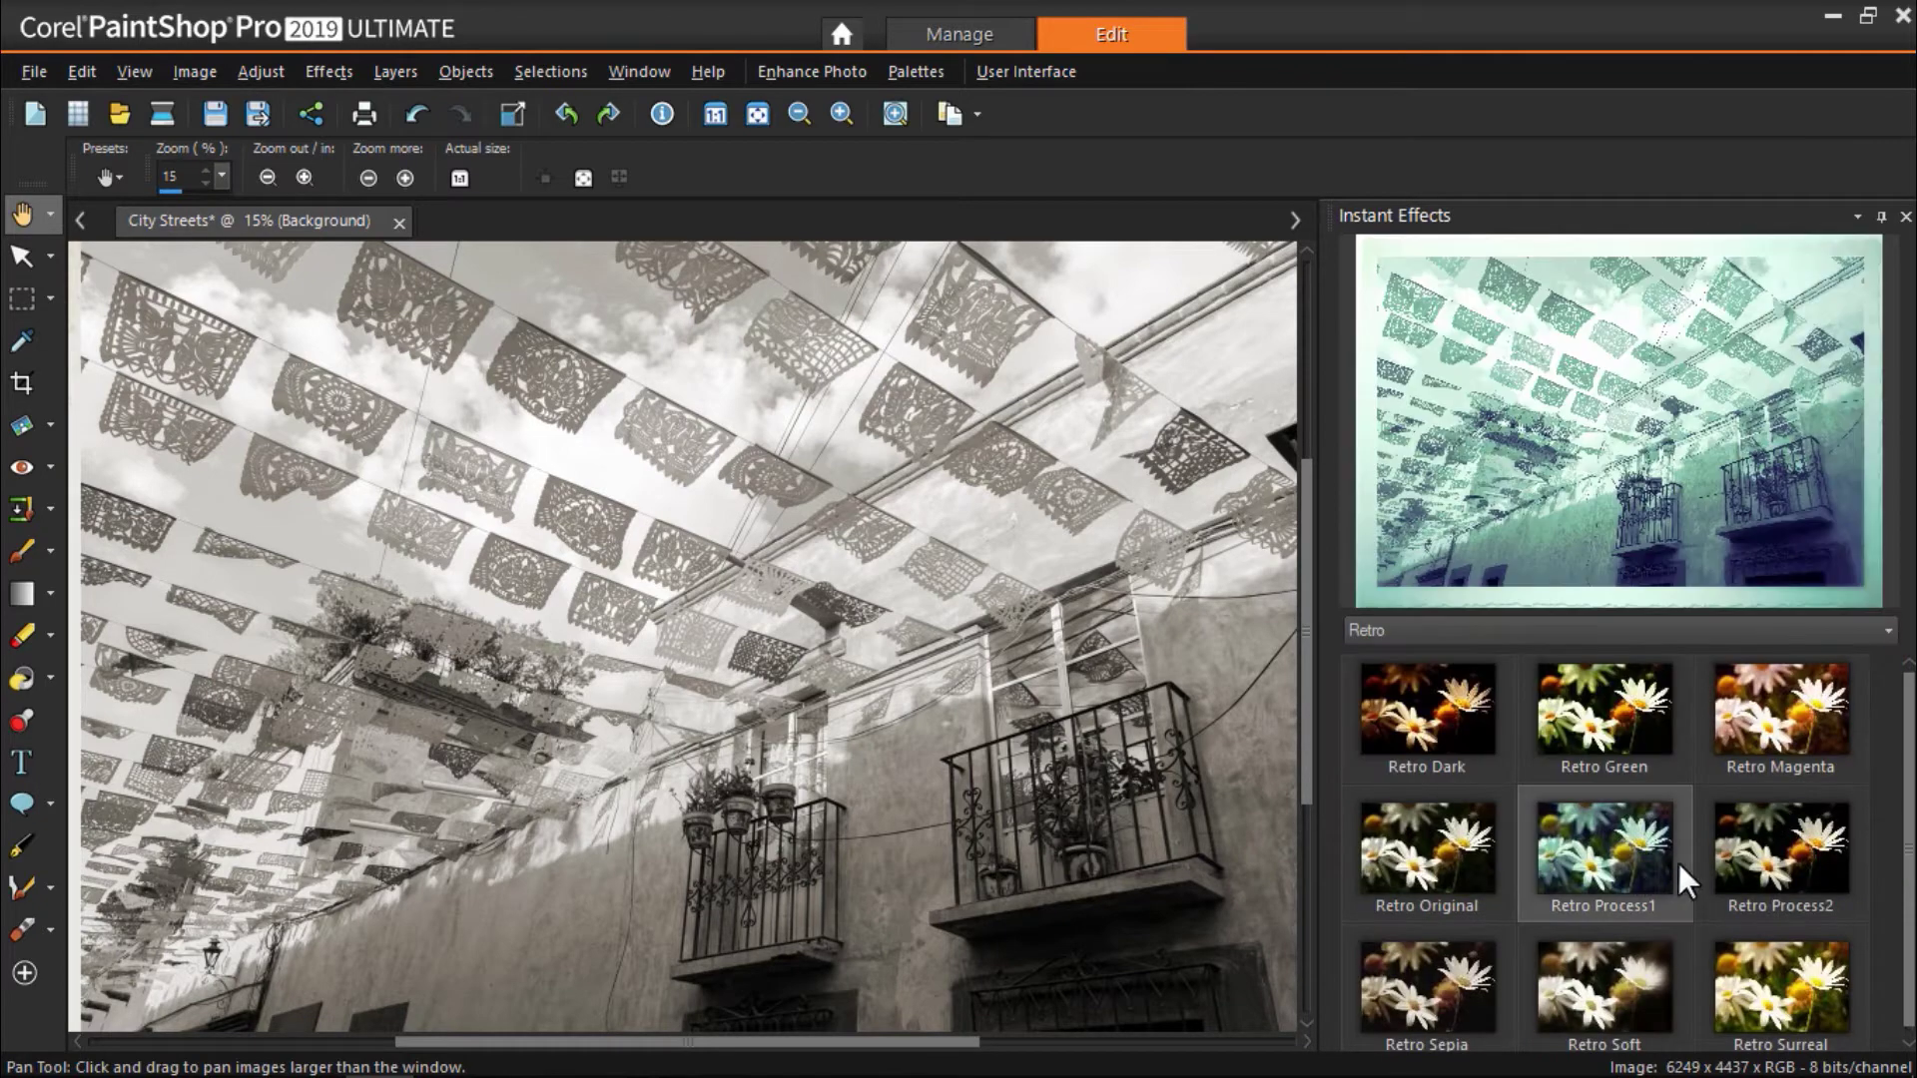
{"action": "left_click", "coordinate": [1807, 963]}
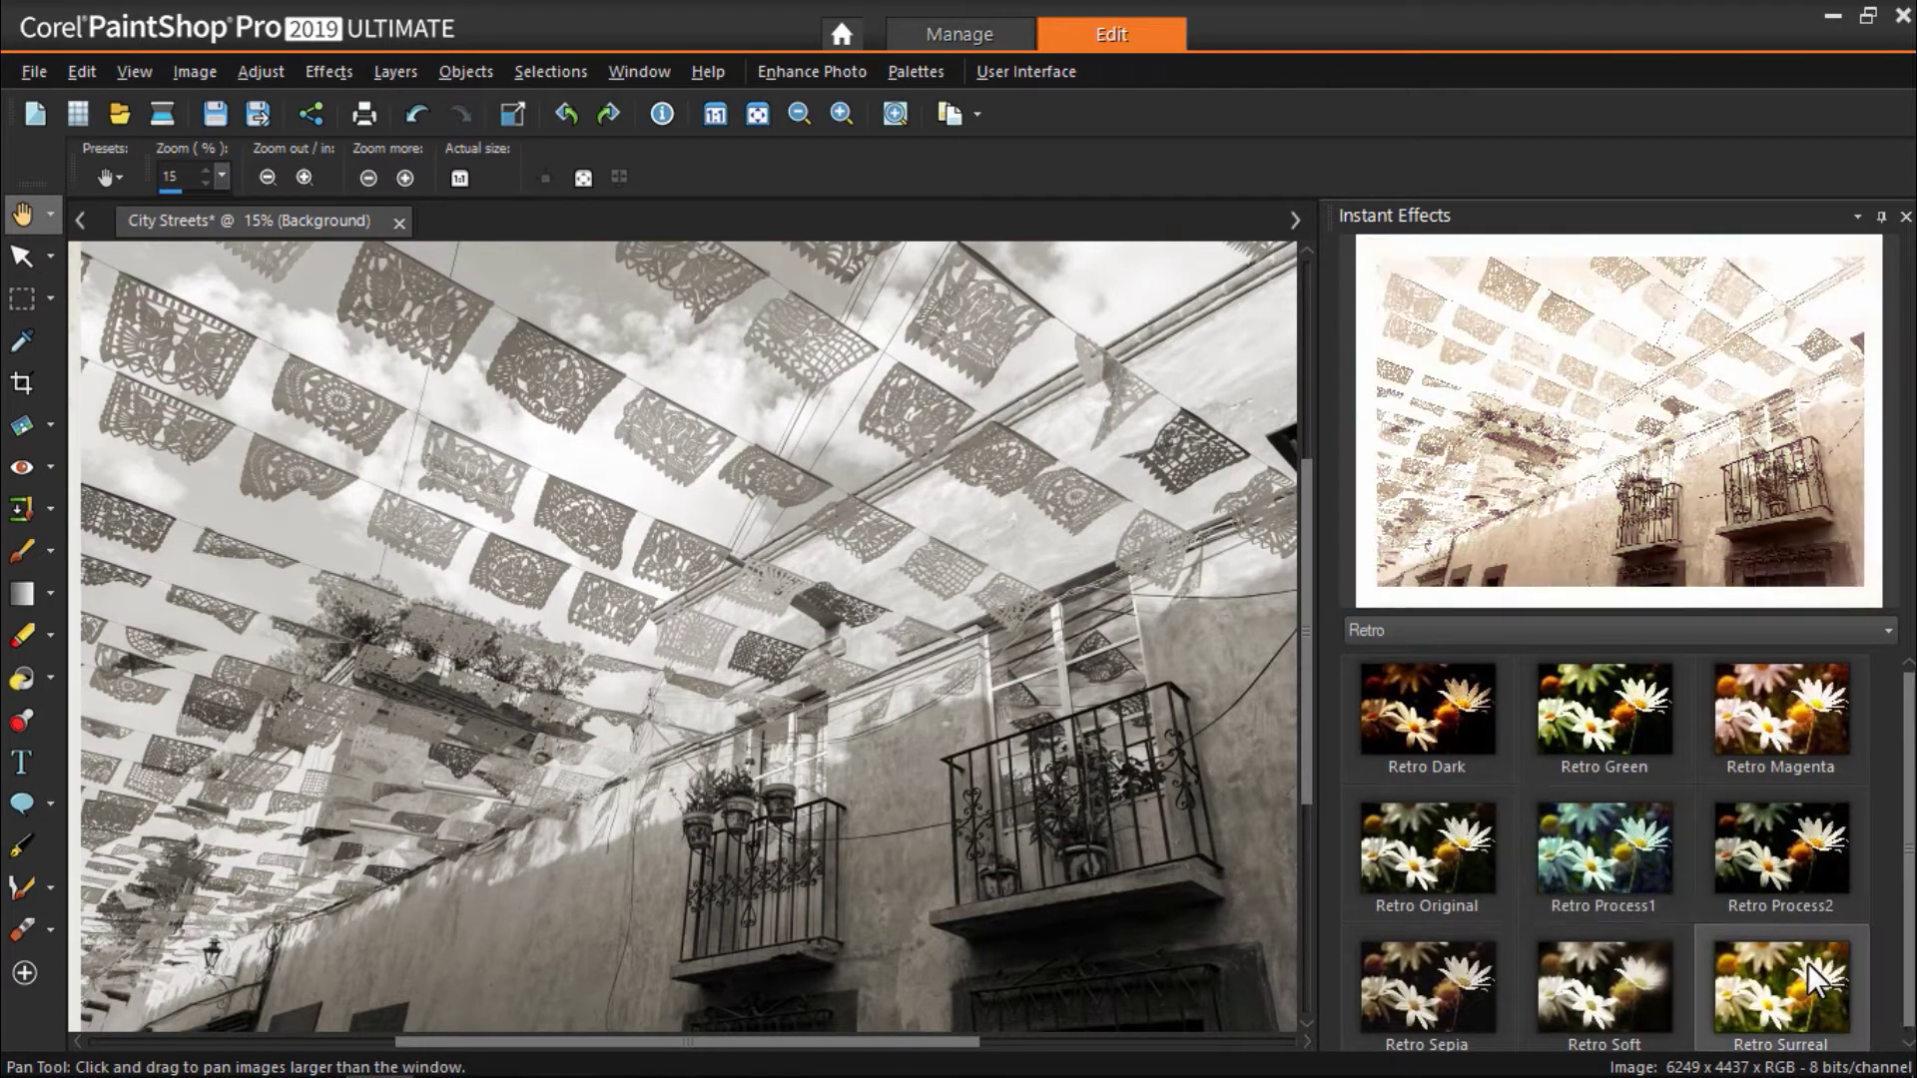
{"action": "left_click", "coordinate": [1434, 715]}
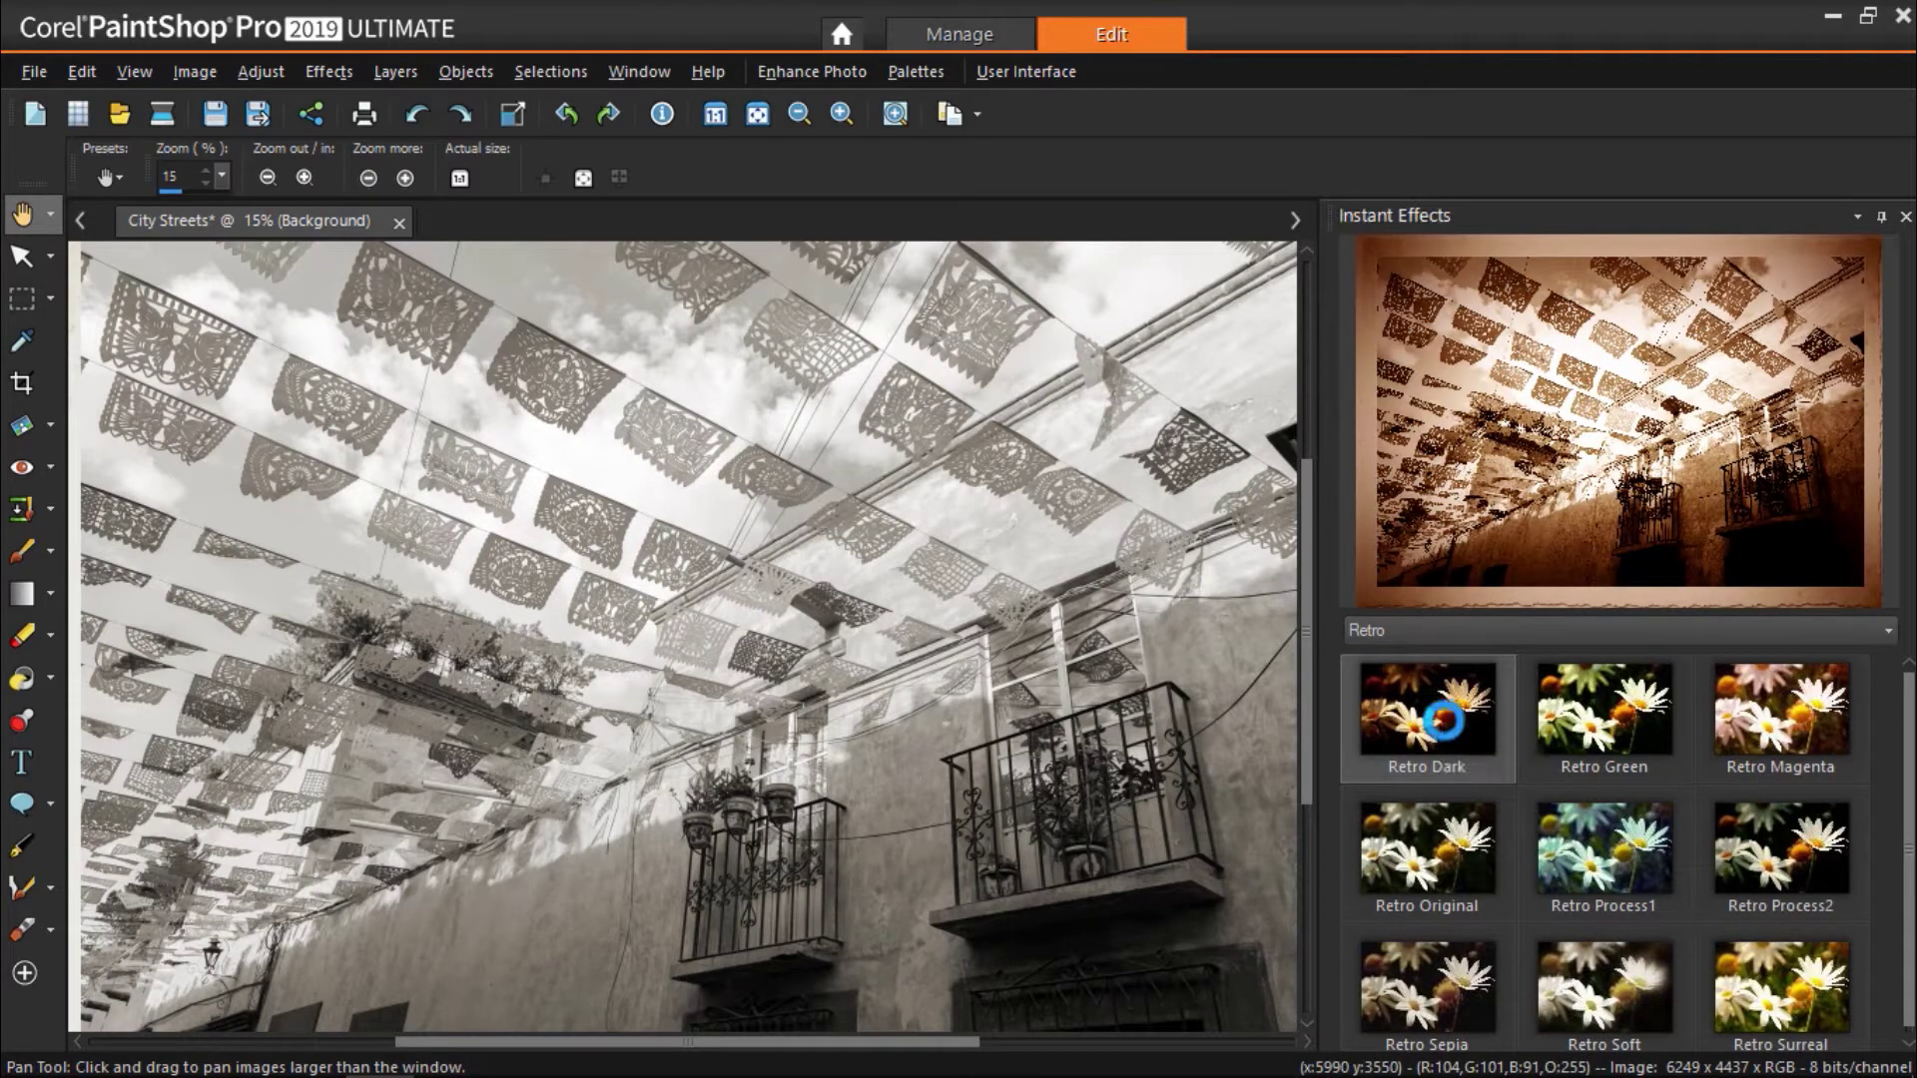
{"action": "double_click", "coordinate": [1442, 719]}
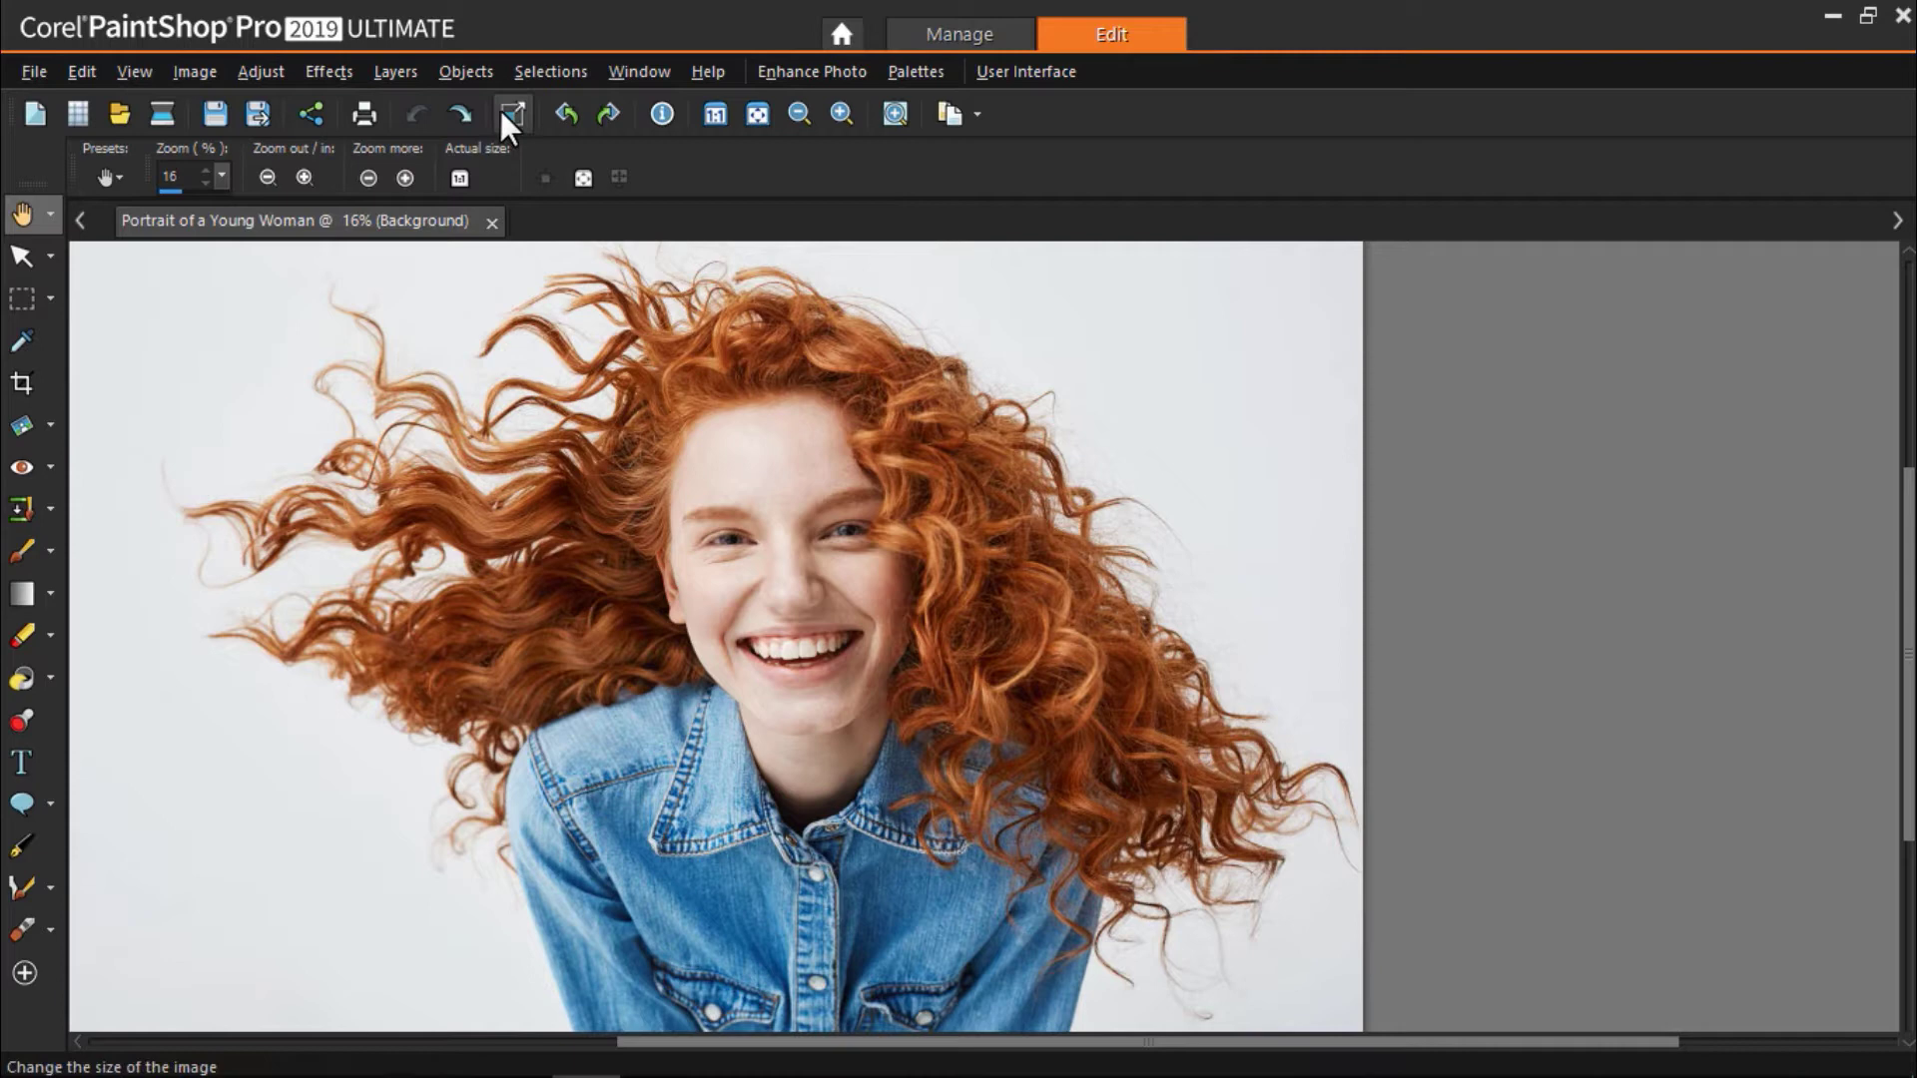
Step: Open the Colorize dialog from Adjust > Hue and Saturation and move it off the photo
{"action": "left_click", "coordinate": [260, 71]}
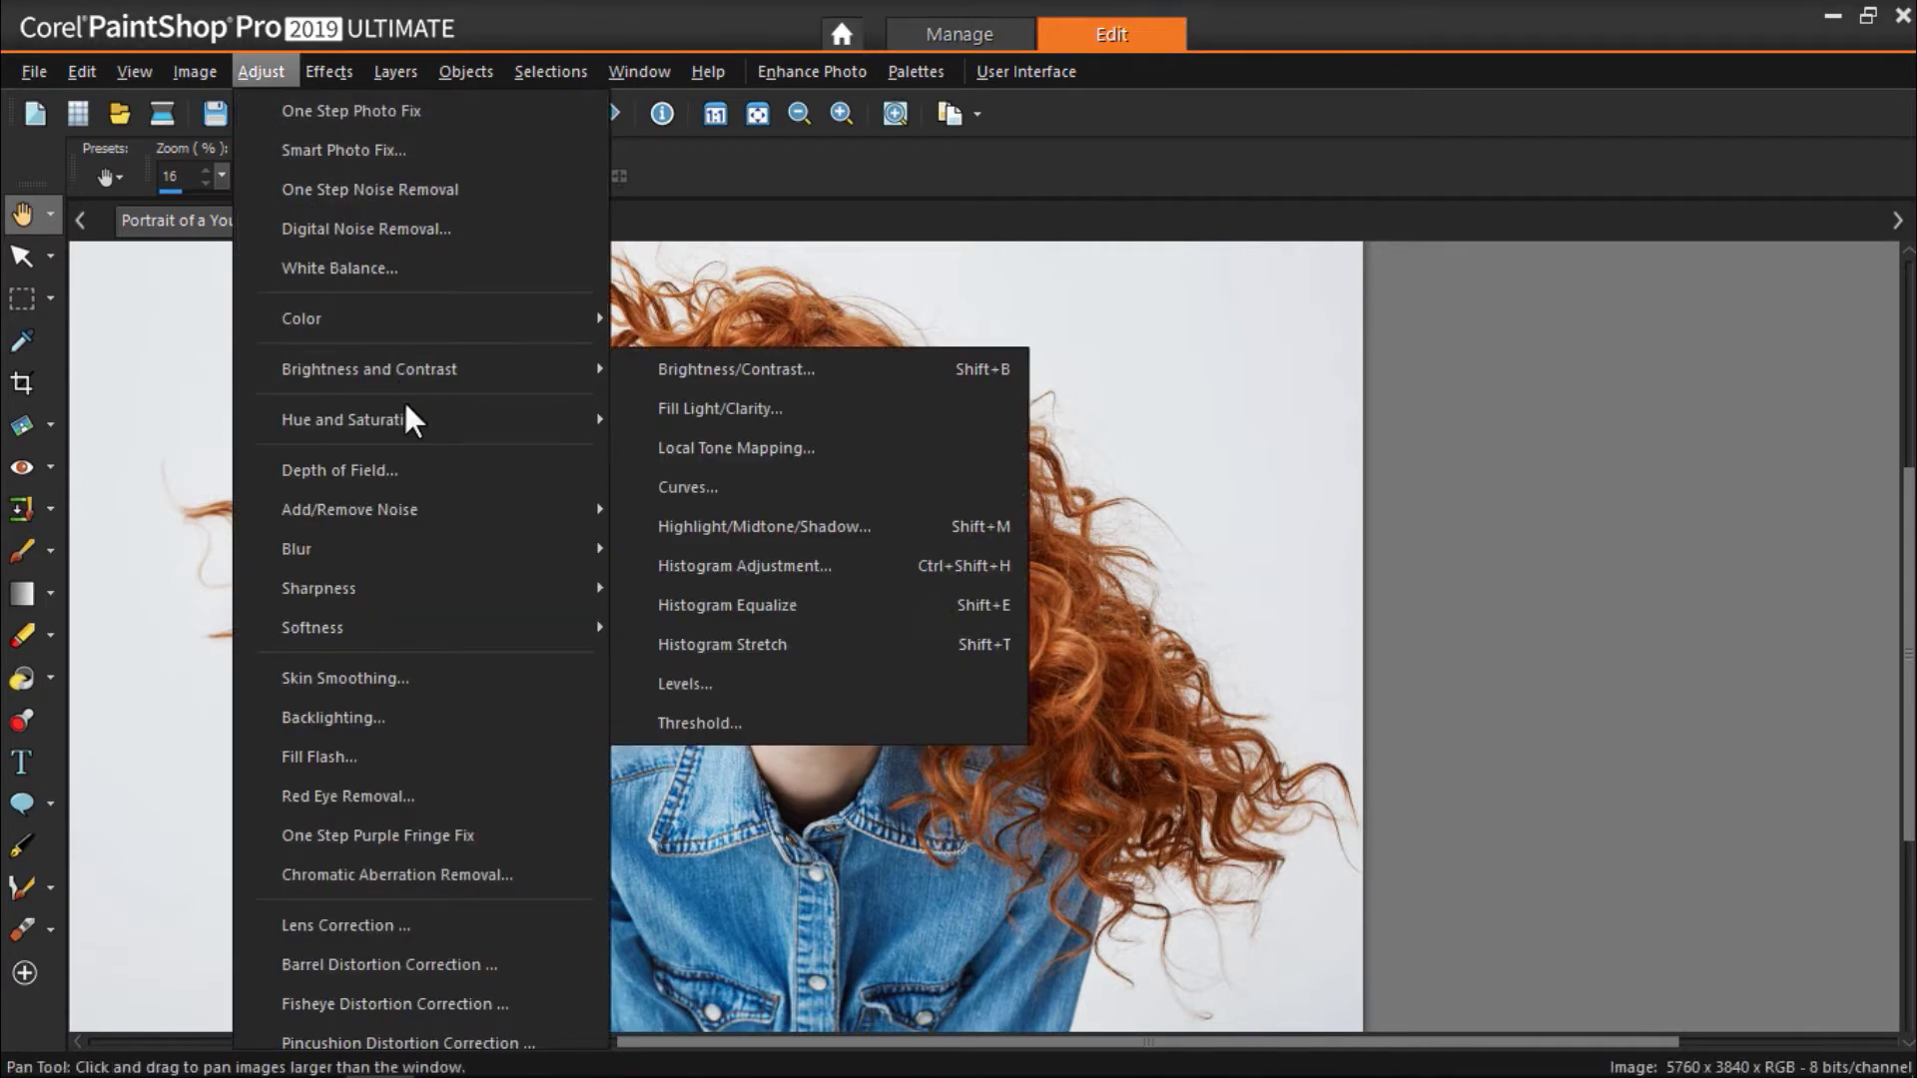
{"action": "mouse_move", "coordinate": [405, 410]}
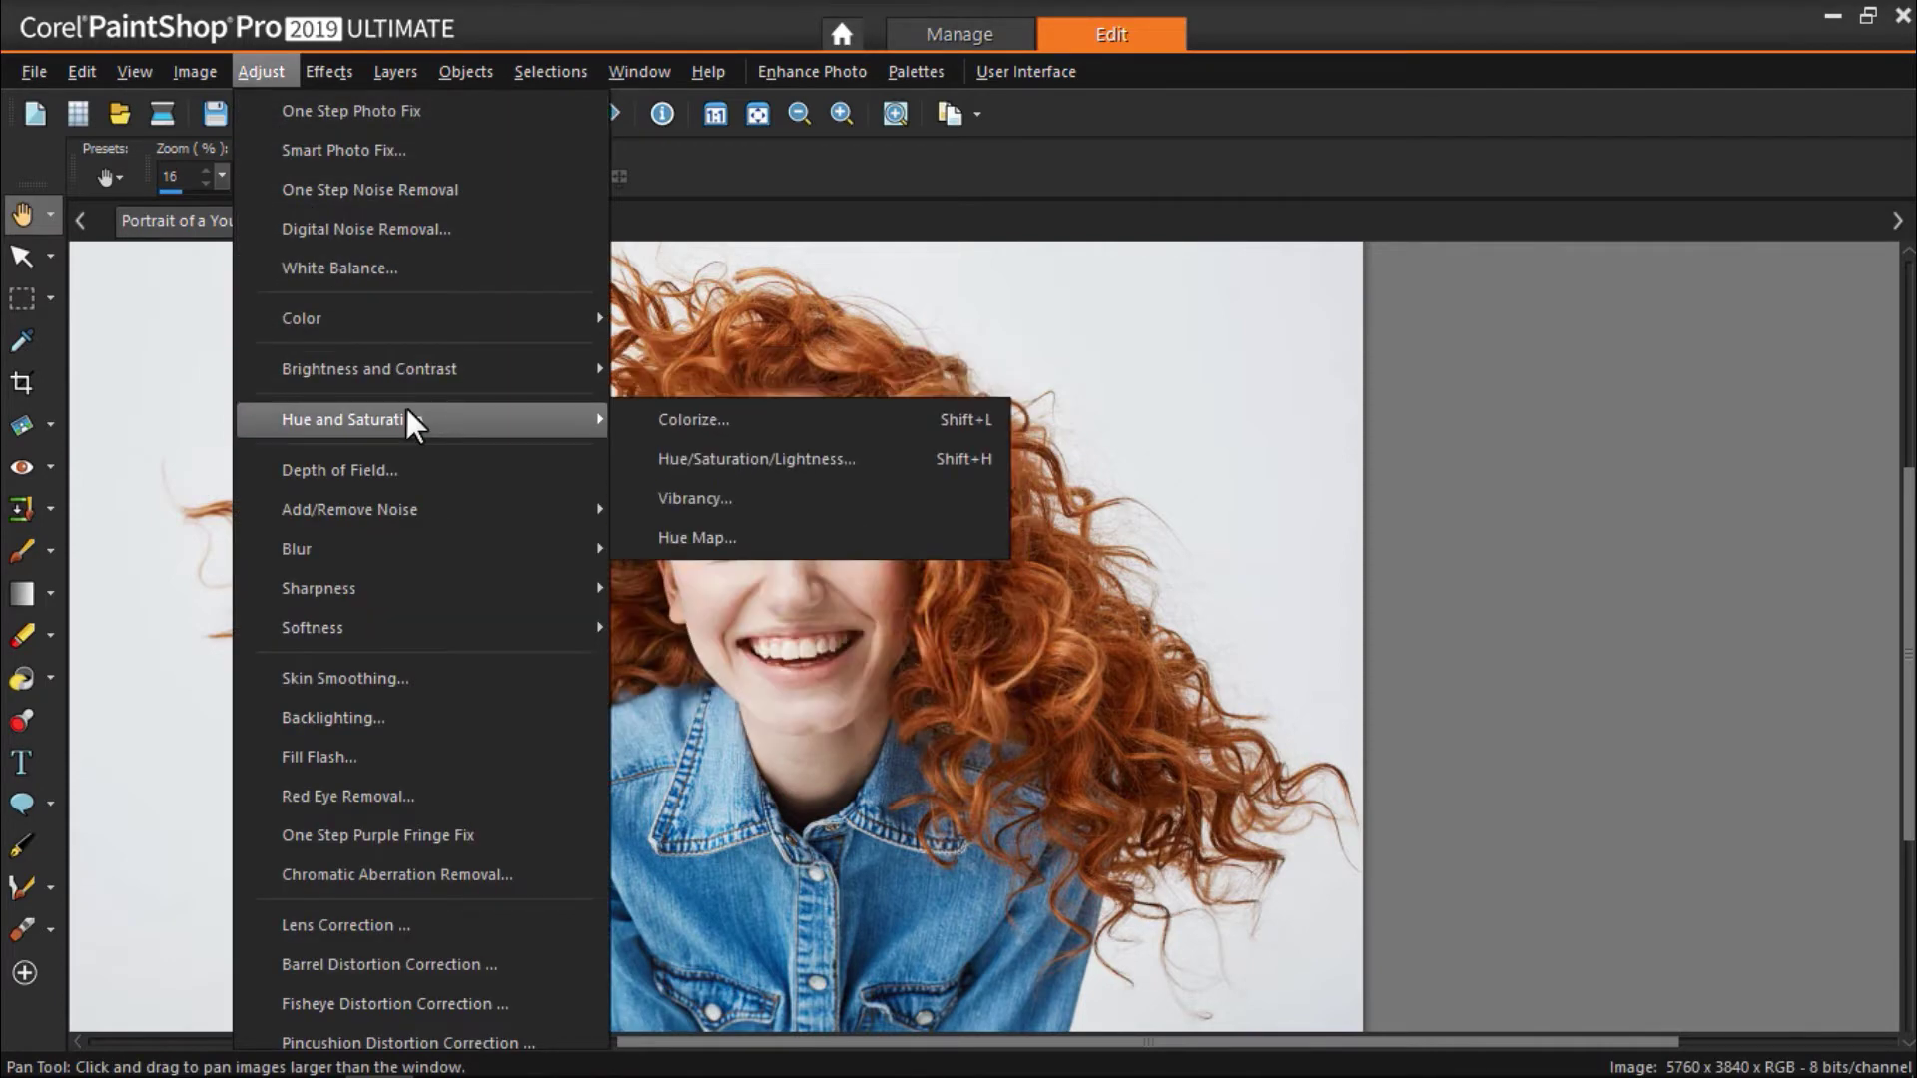
{"action": "left_click", "coordinate": [653, 419]}
{"action": "left_click_drag", "start_coordinate": [757, 427], "coordinate": [1403, 395]}
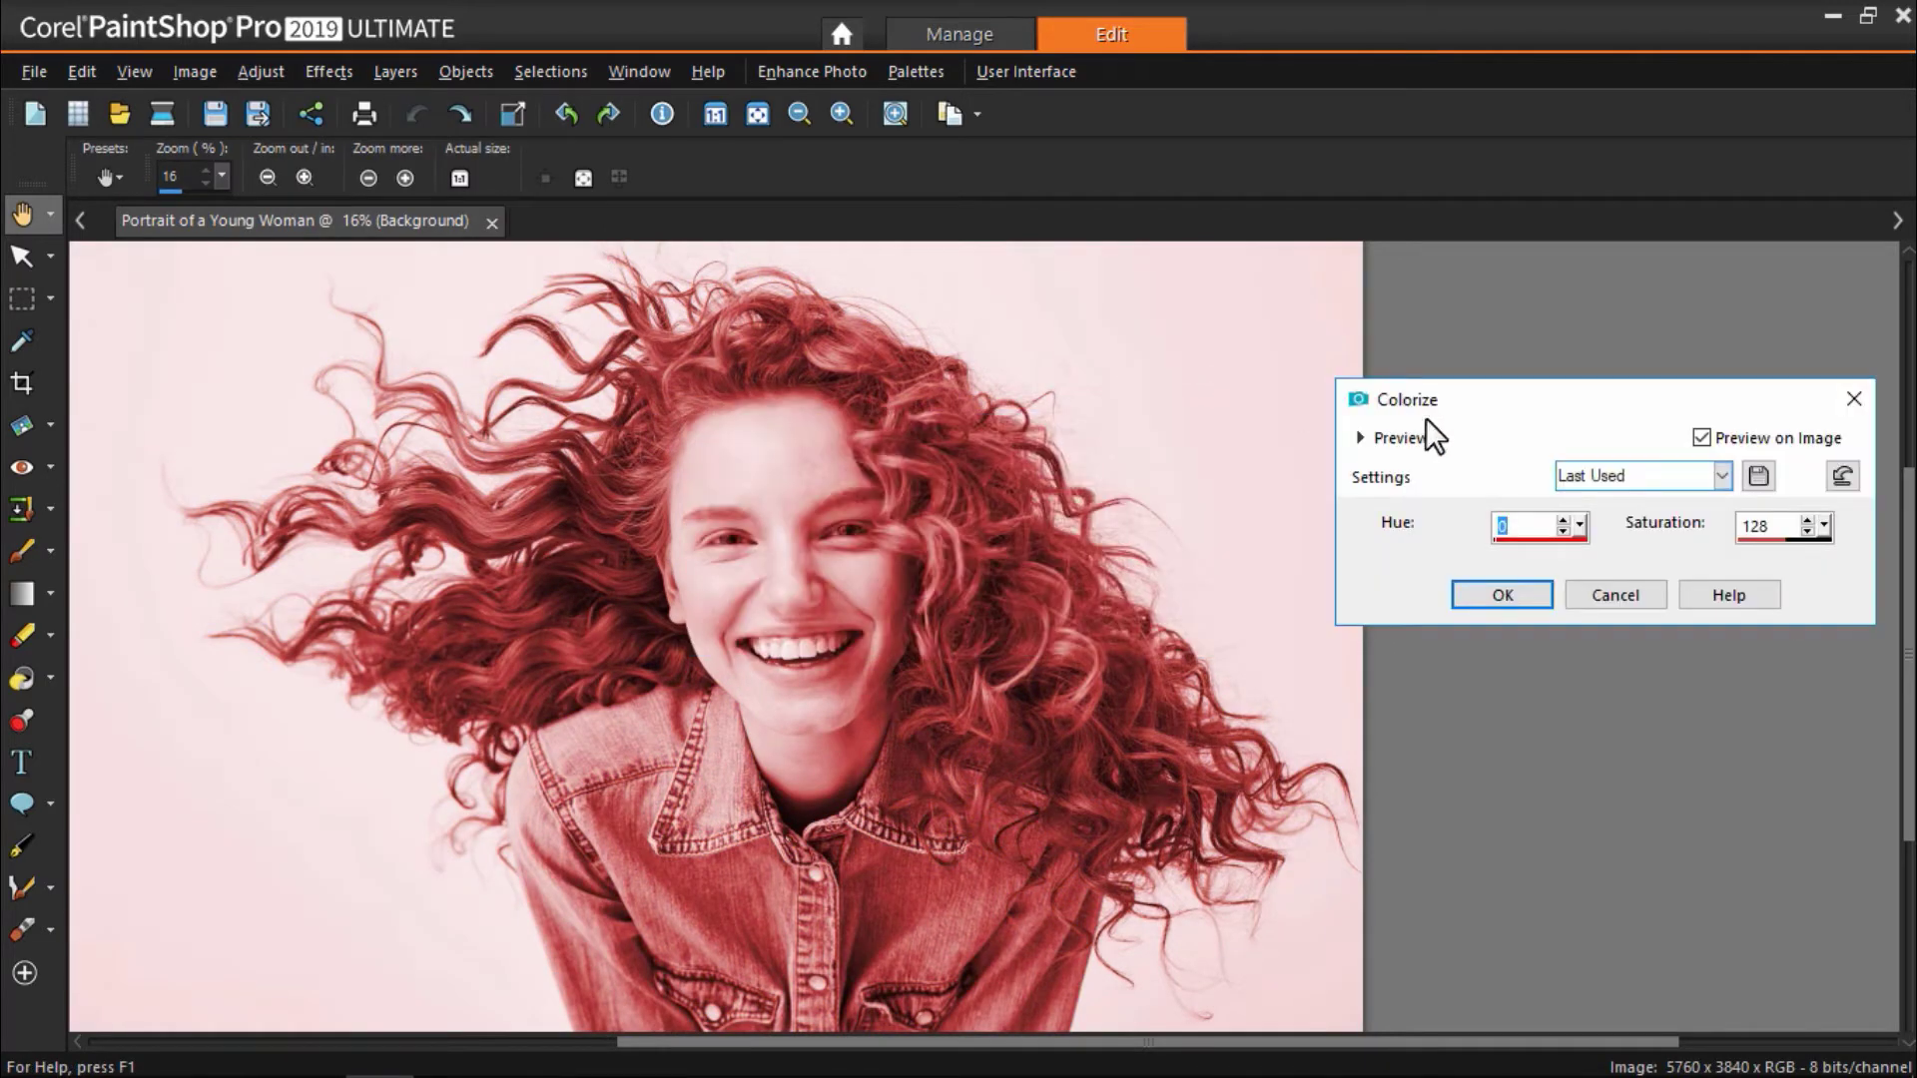
Step: Set Colorize saturation to 0, then 20, and shift the hue to 214
{"action": "double_click", "coordinate": [1732, 525]}
{"action": "type", "text": "0"}
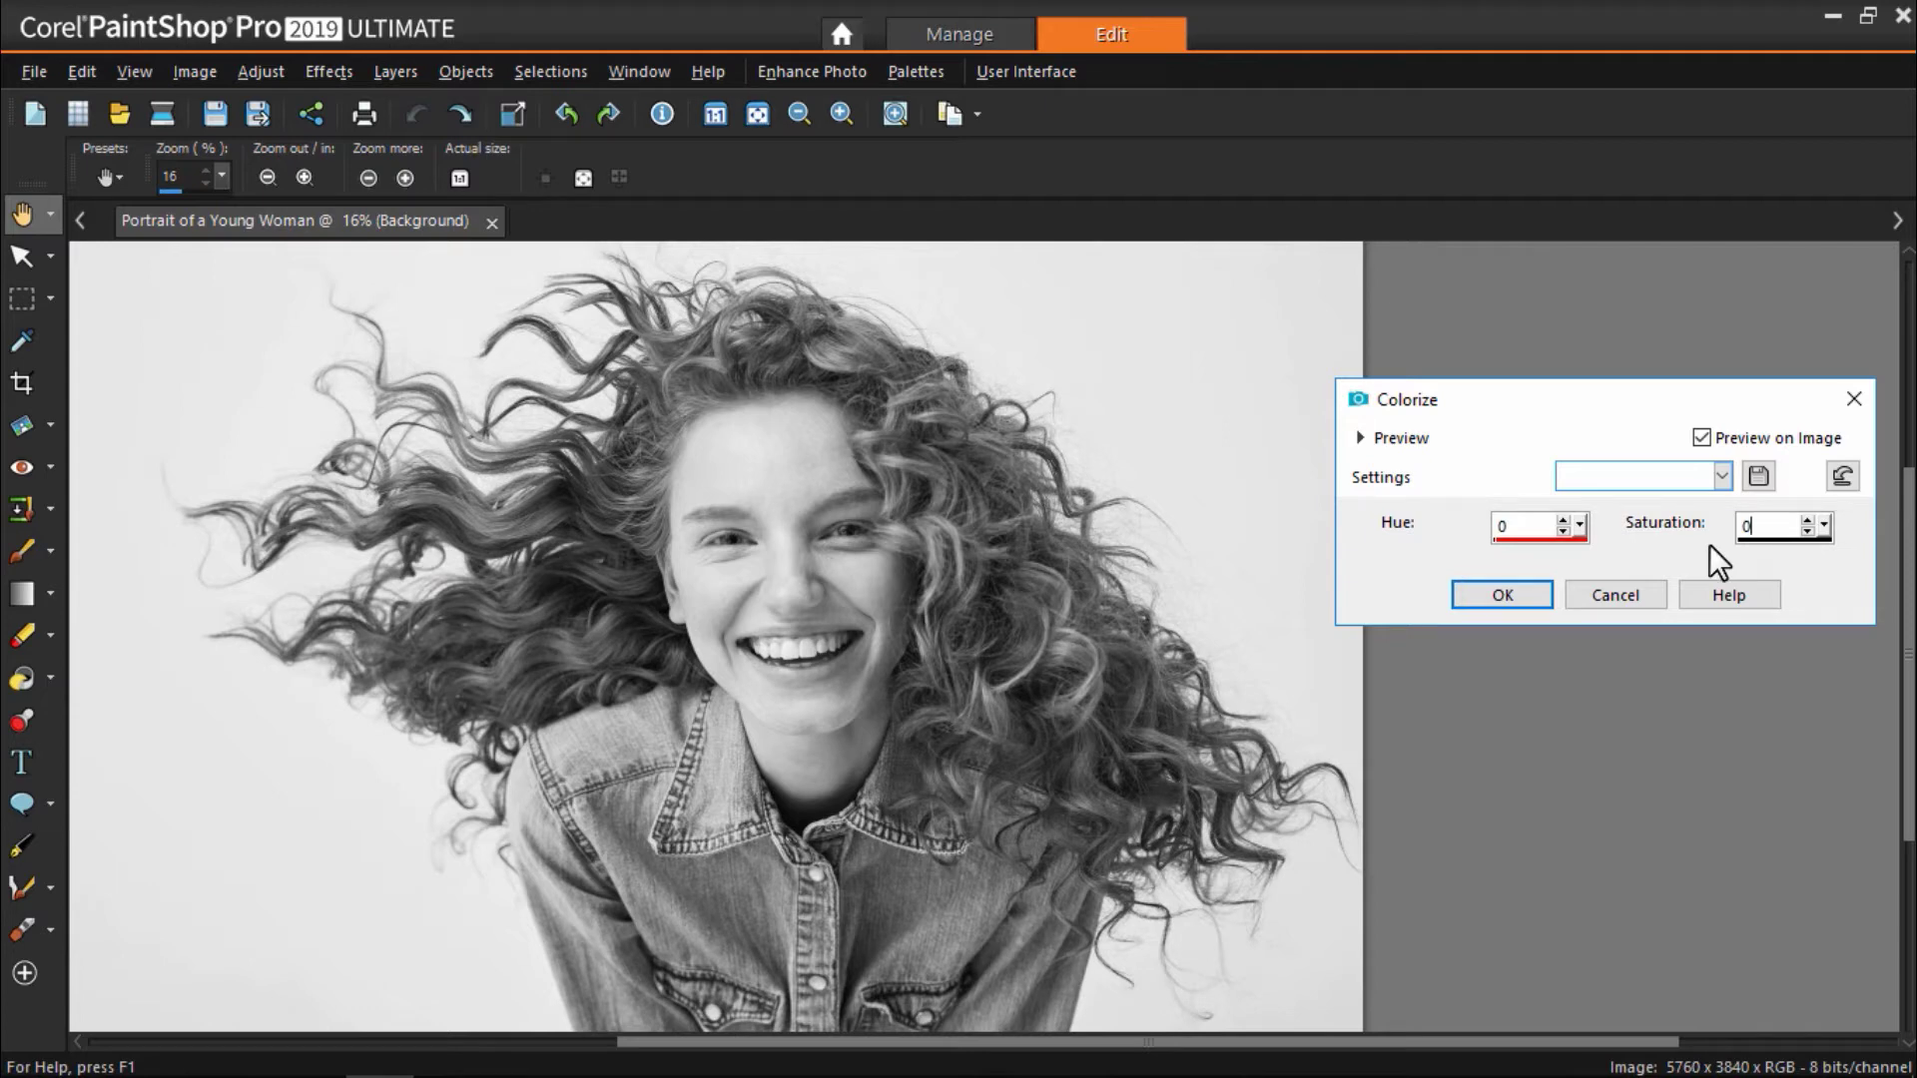
{"action": "double_click", "coordinate": [1742, 527]}
{"action": "type", "text": "20"}
{"action": "double_click", "coordinate": [1507, 537]}
{"action": "type", "text": "59"}
{"action": "left_click_drag", "start_coordinate": [1547, 539], "coordinate": [1572, 537]}
Step: Cancel Colorize and open the Hue/Saturation/Lightness dialog
{"action": "left_click", "coordinate": [1627, 589]}
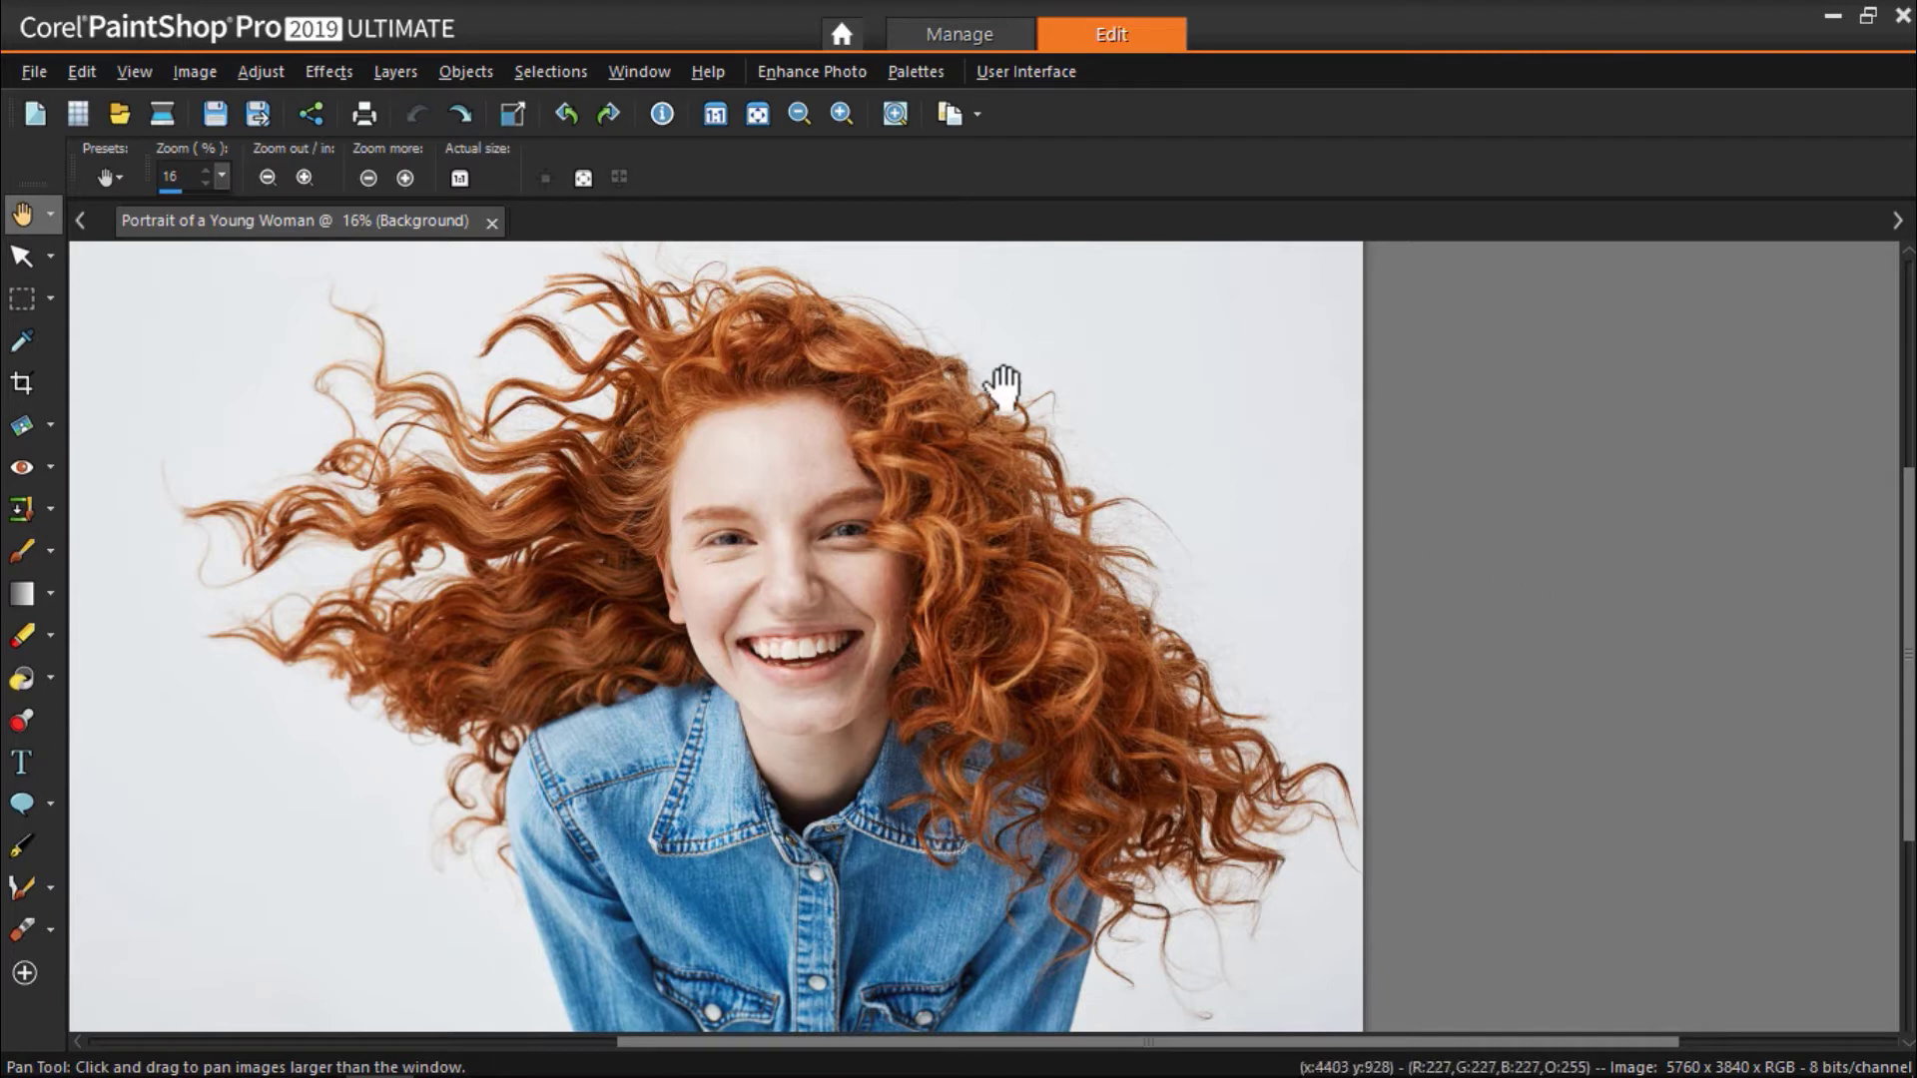
{"action": "left_click", "coordinate": [265, 76]}
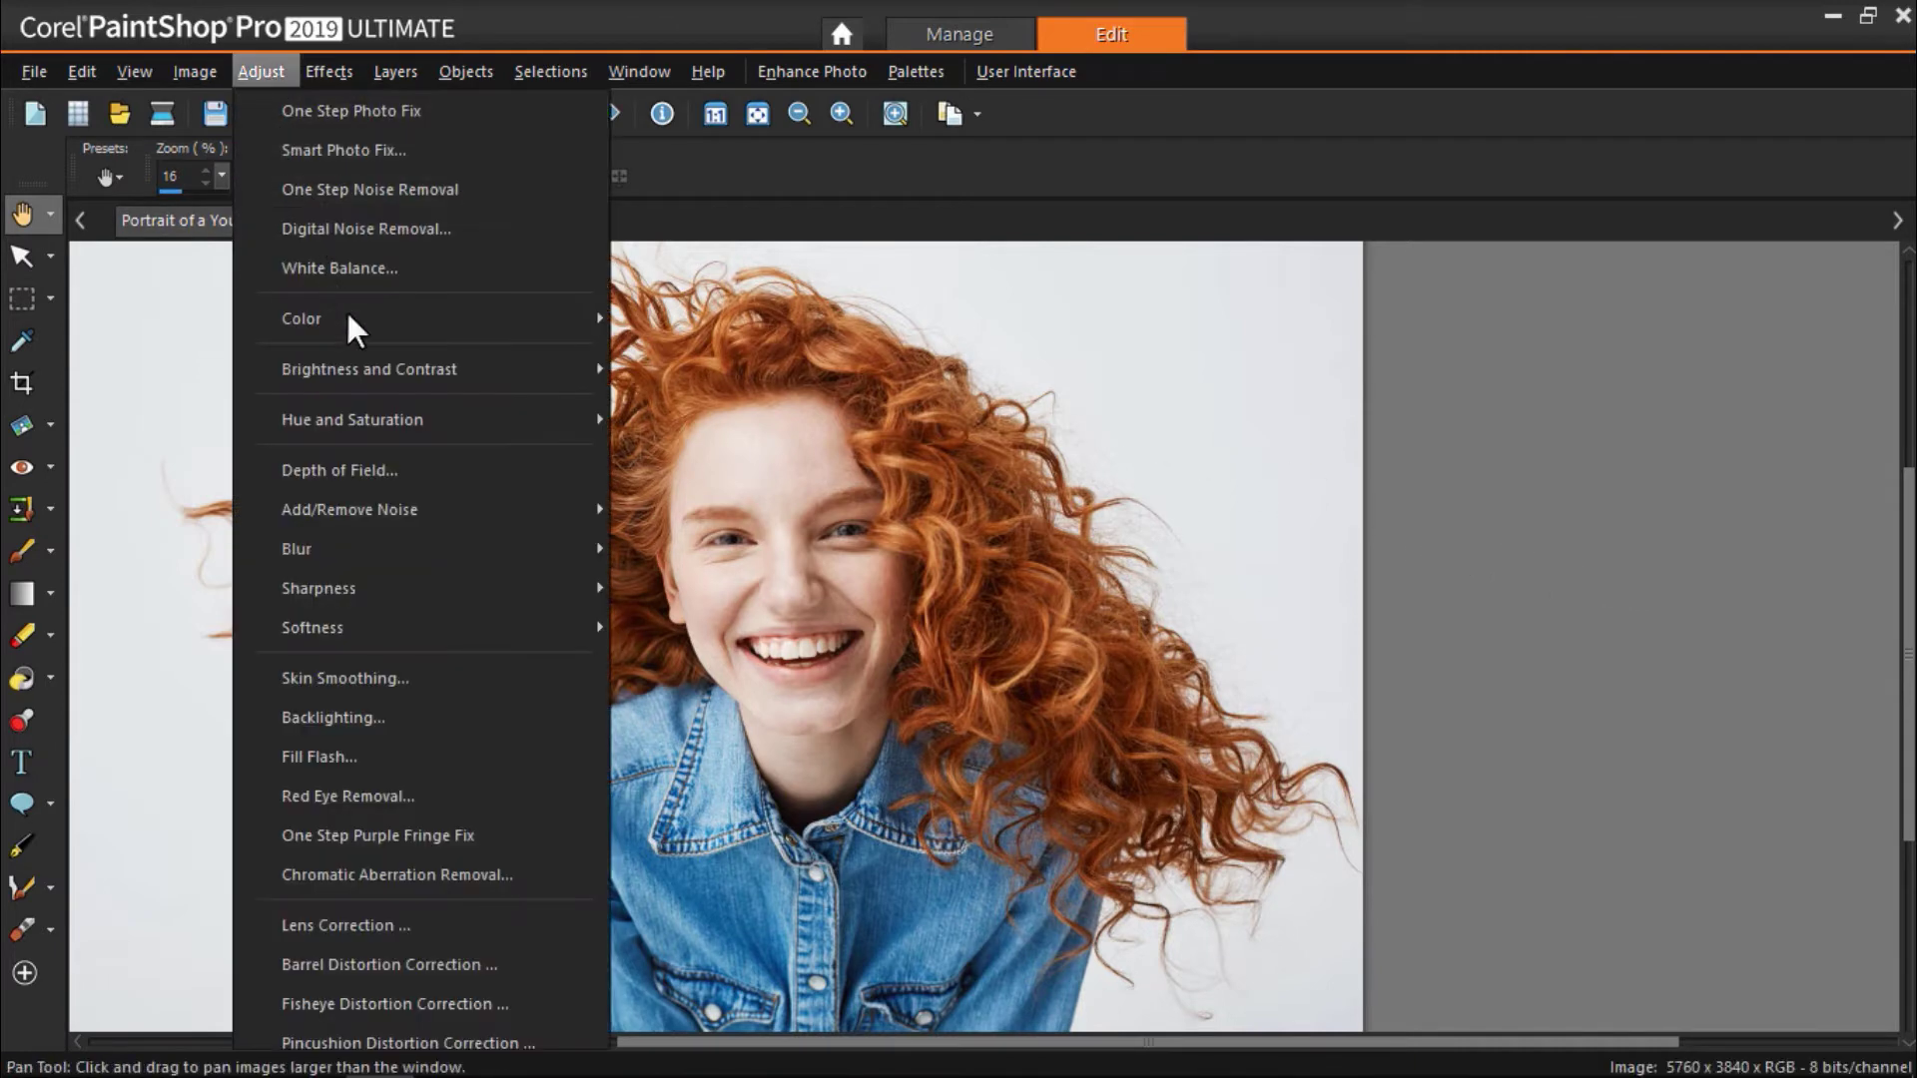
{"action": "mouse_move", "coordinate": [394, 410]}
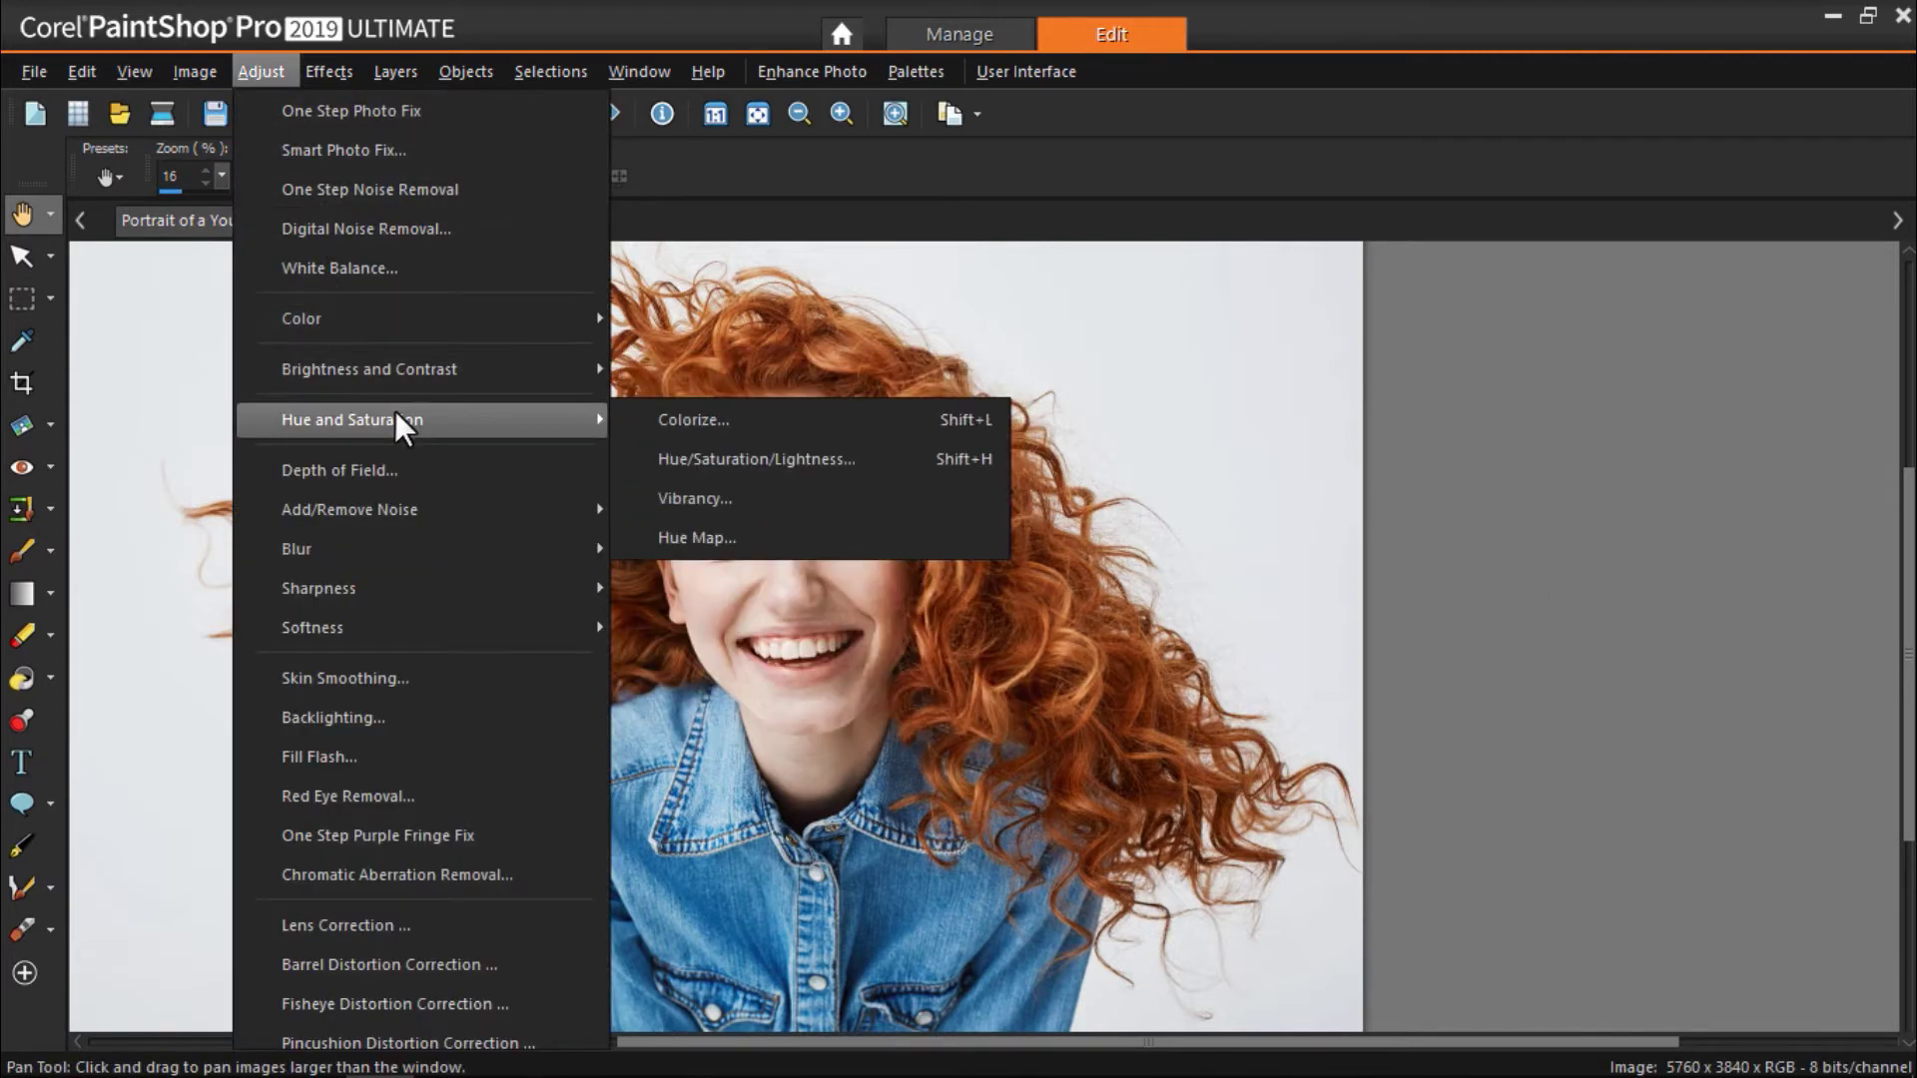
{"action": "left_click", "coordinate": [662, 456]}
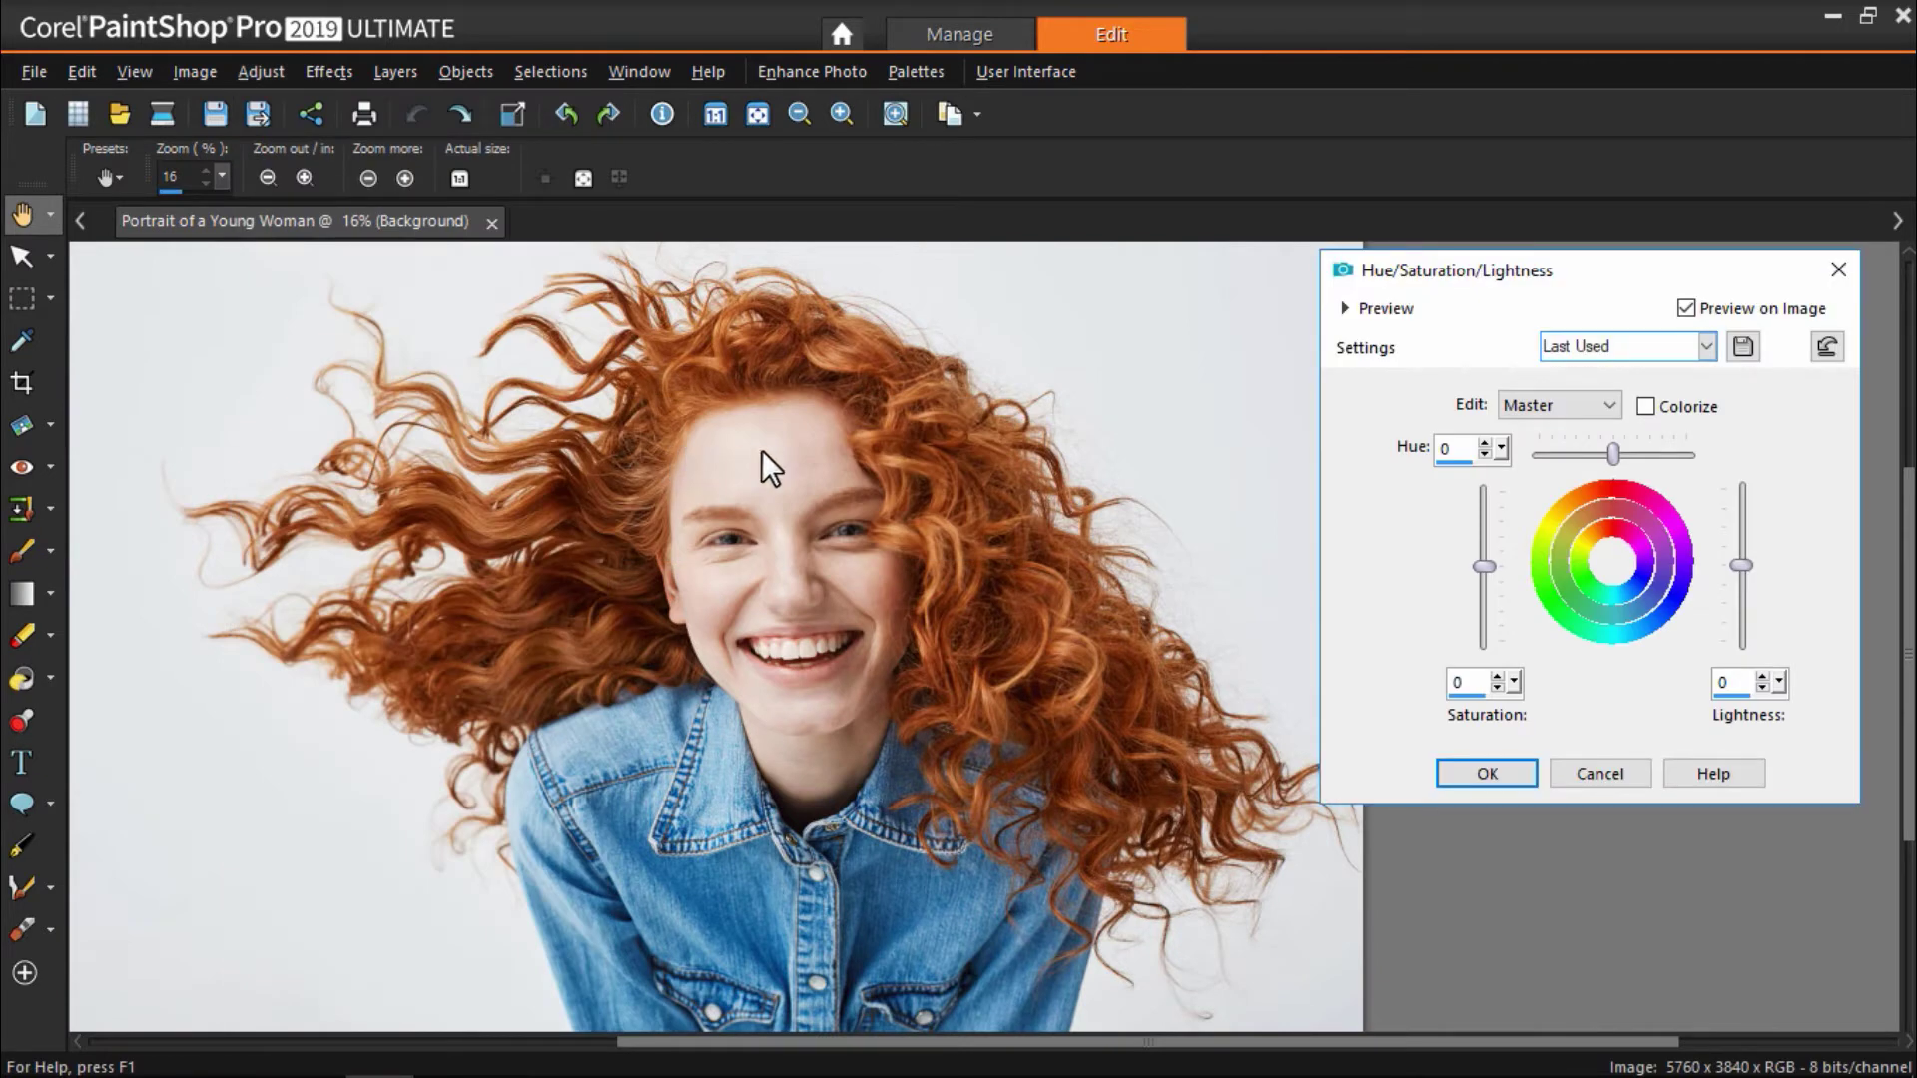
Step: Drain saturation, shift the hue, raise lightness to 9, and compare against the original colours
{"action": "left_click_drag", "start_coordinate": [1482, 566], "coordinate": [1483, 655]}
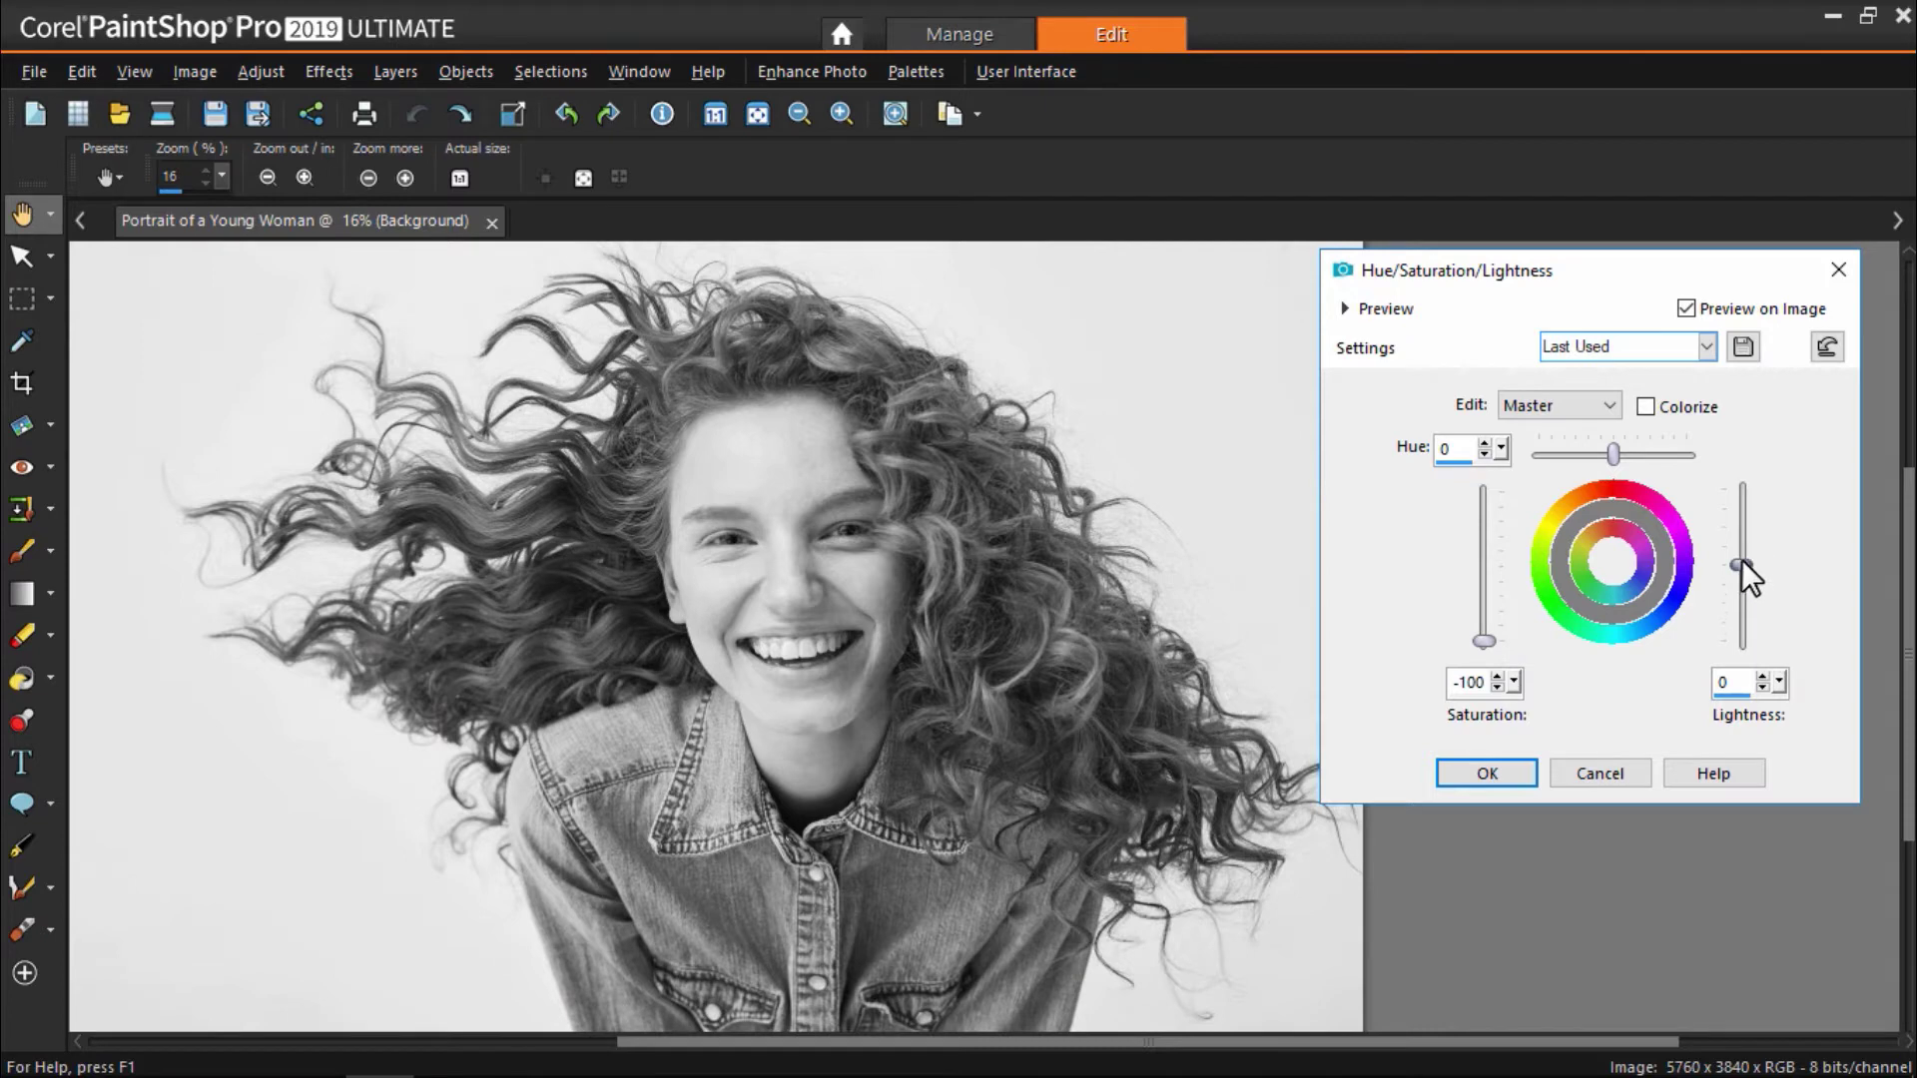
{"action": "mouse_move", "coordinate": [1741, 563]}
{"action": "left_mouse_down"}
{"action": "mouse_move", "coordinate": [1740, 521]}
{"action": "mouse_move", "coordinate": [1743, 577]}
{"action": "left_mouse_up"}
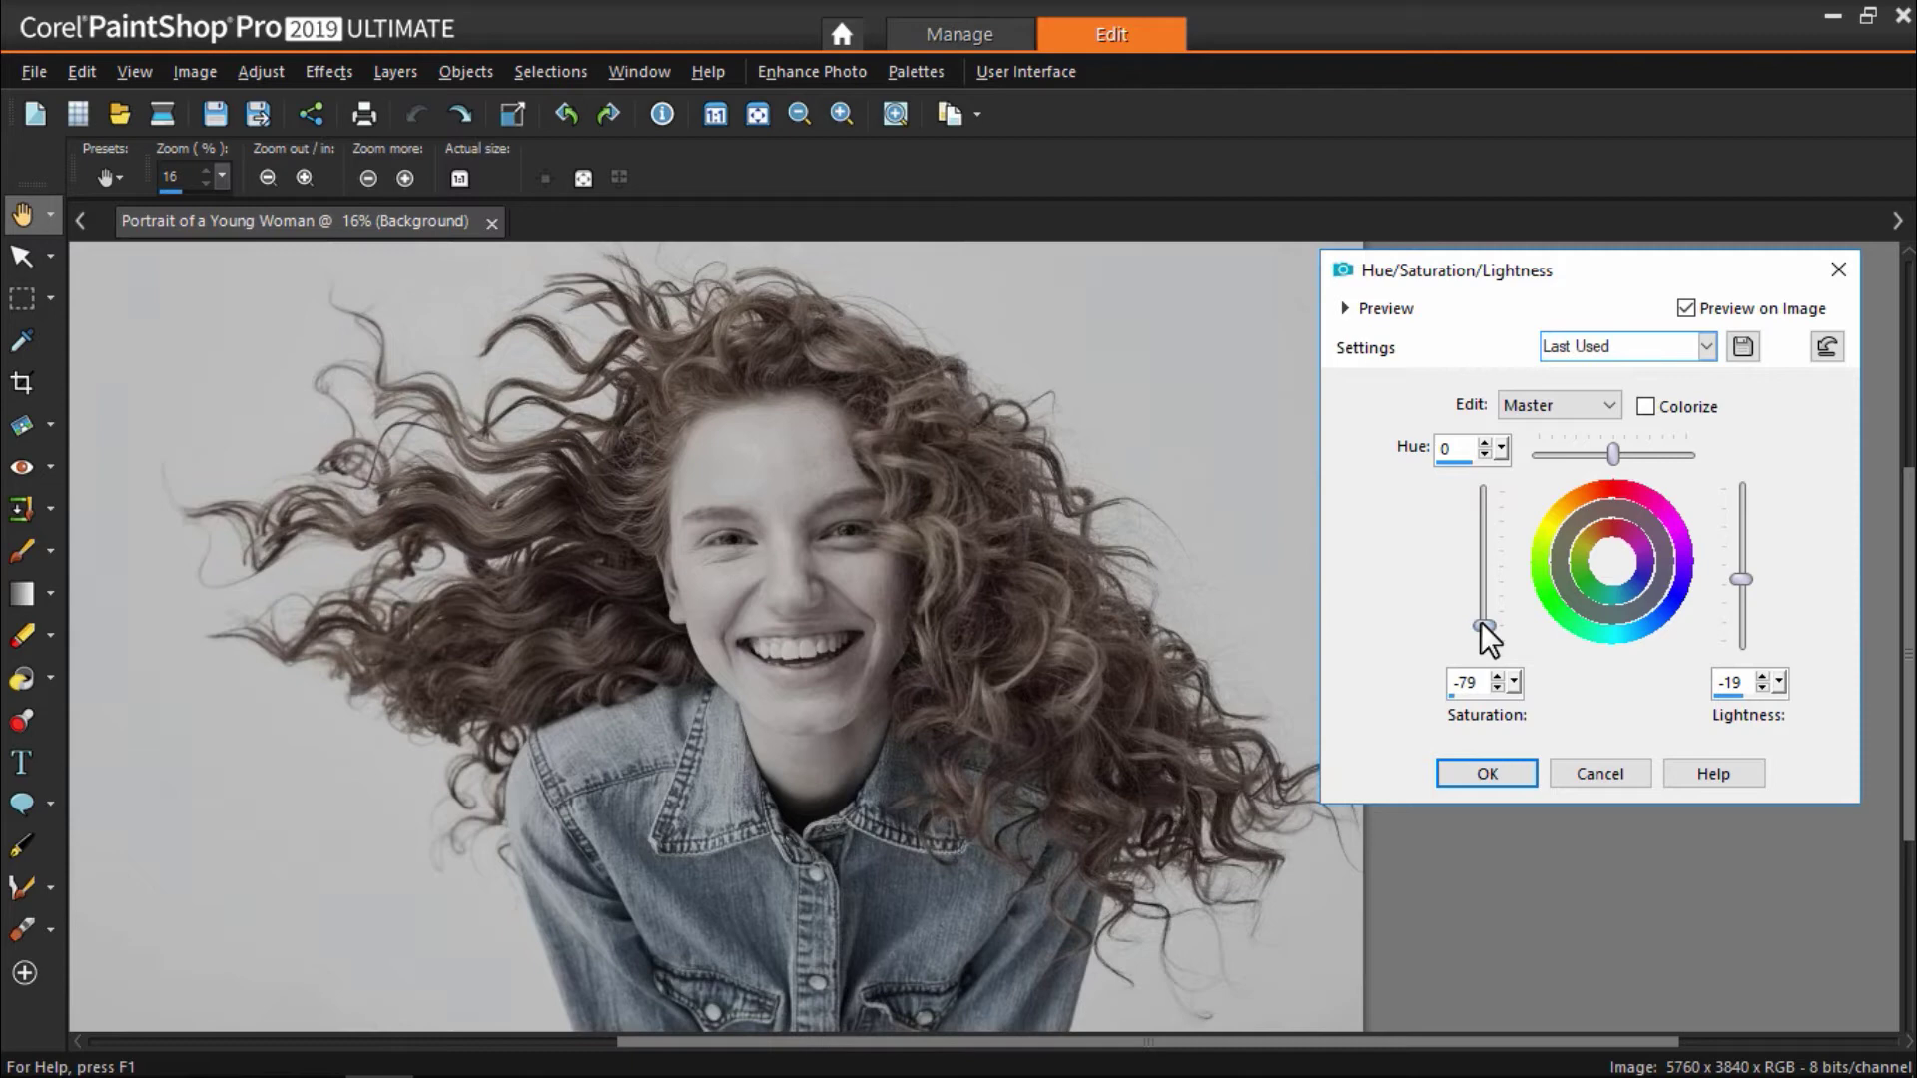
{"action": "left_click_drag", "start_coordinate": [1614, 454], "coordinate": [1565, 461]}
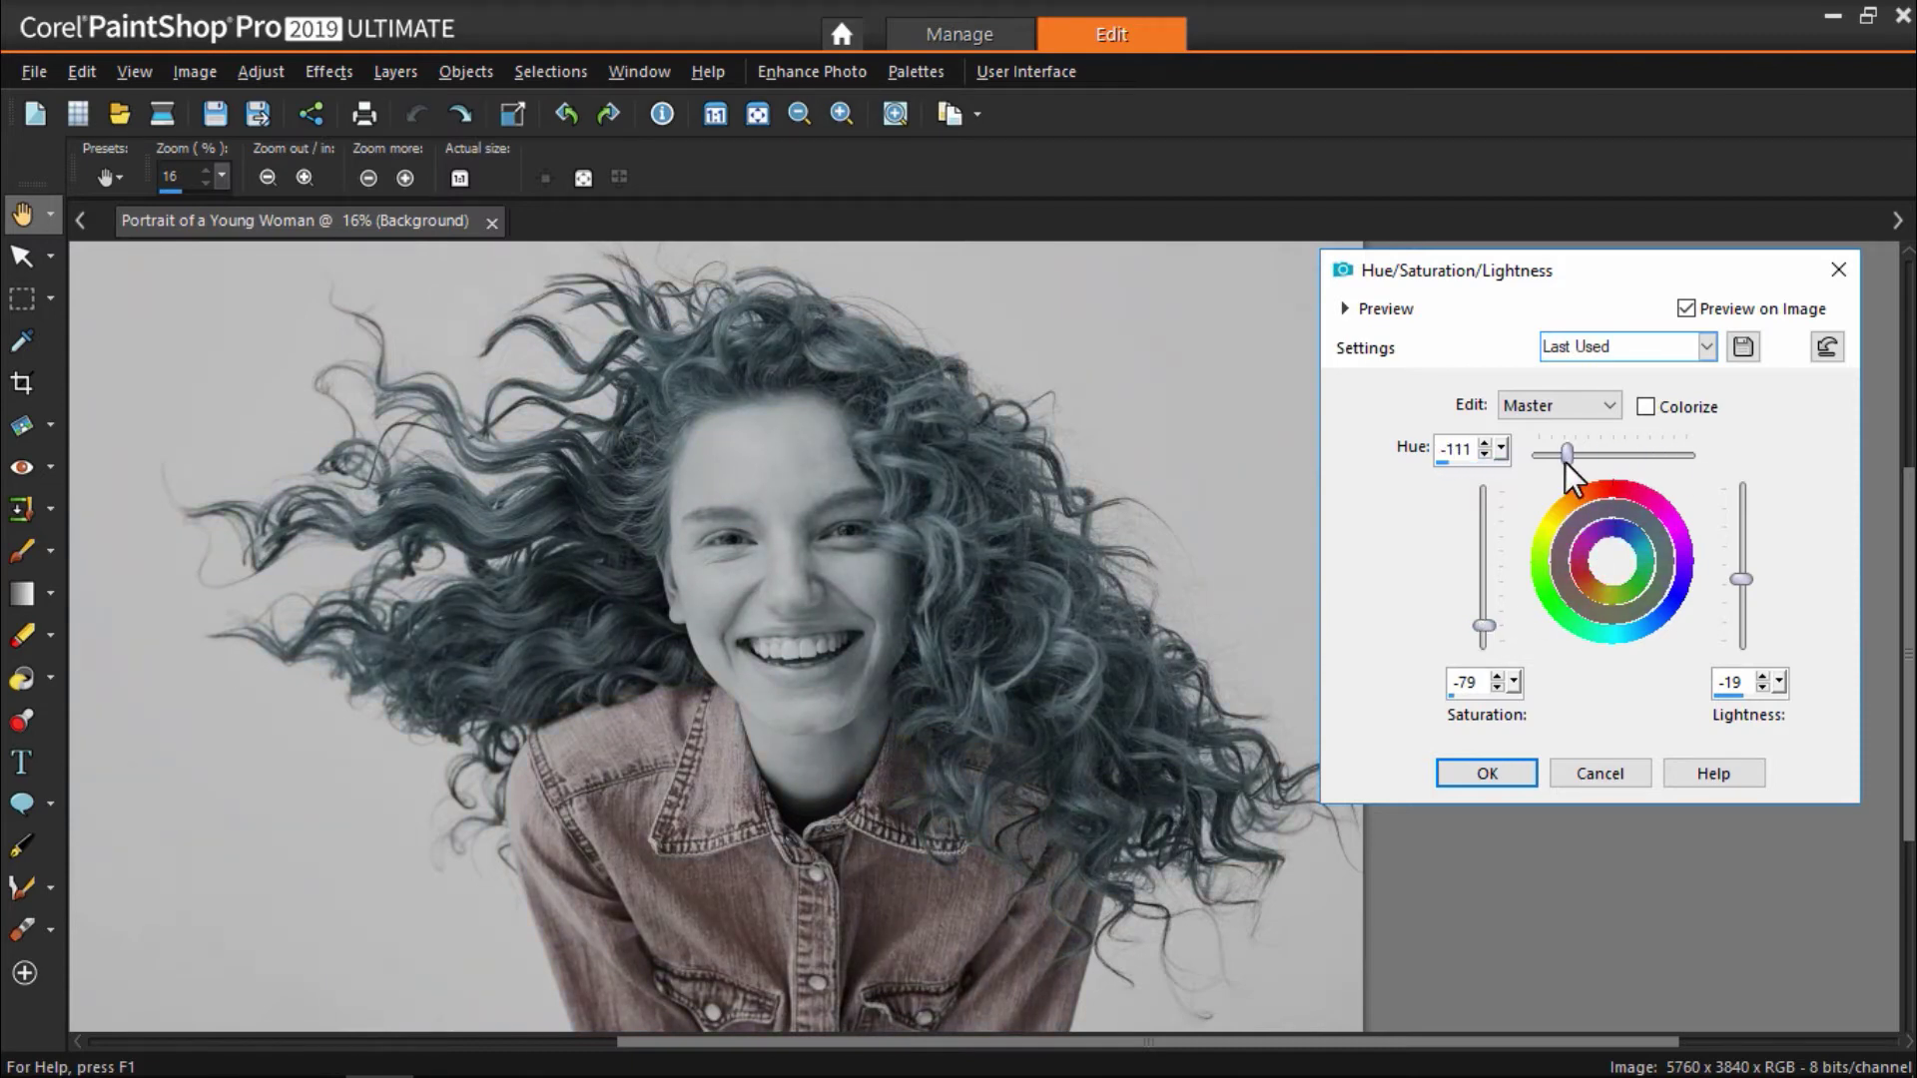
{"action": "left_click_drag", "start_coordinate": [1737, 581], "coordinate": [1740, 557]}
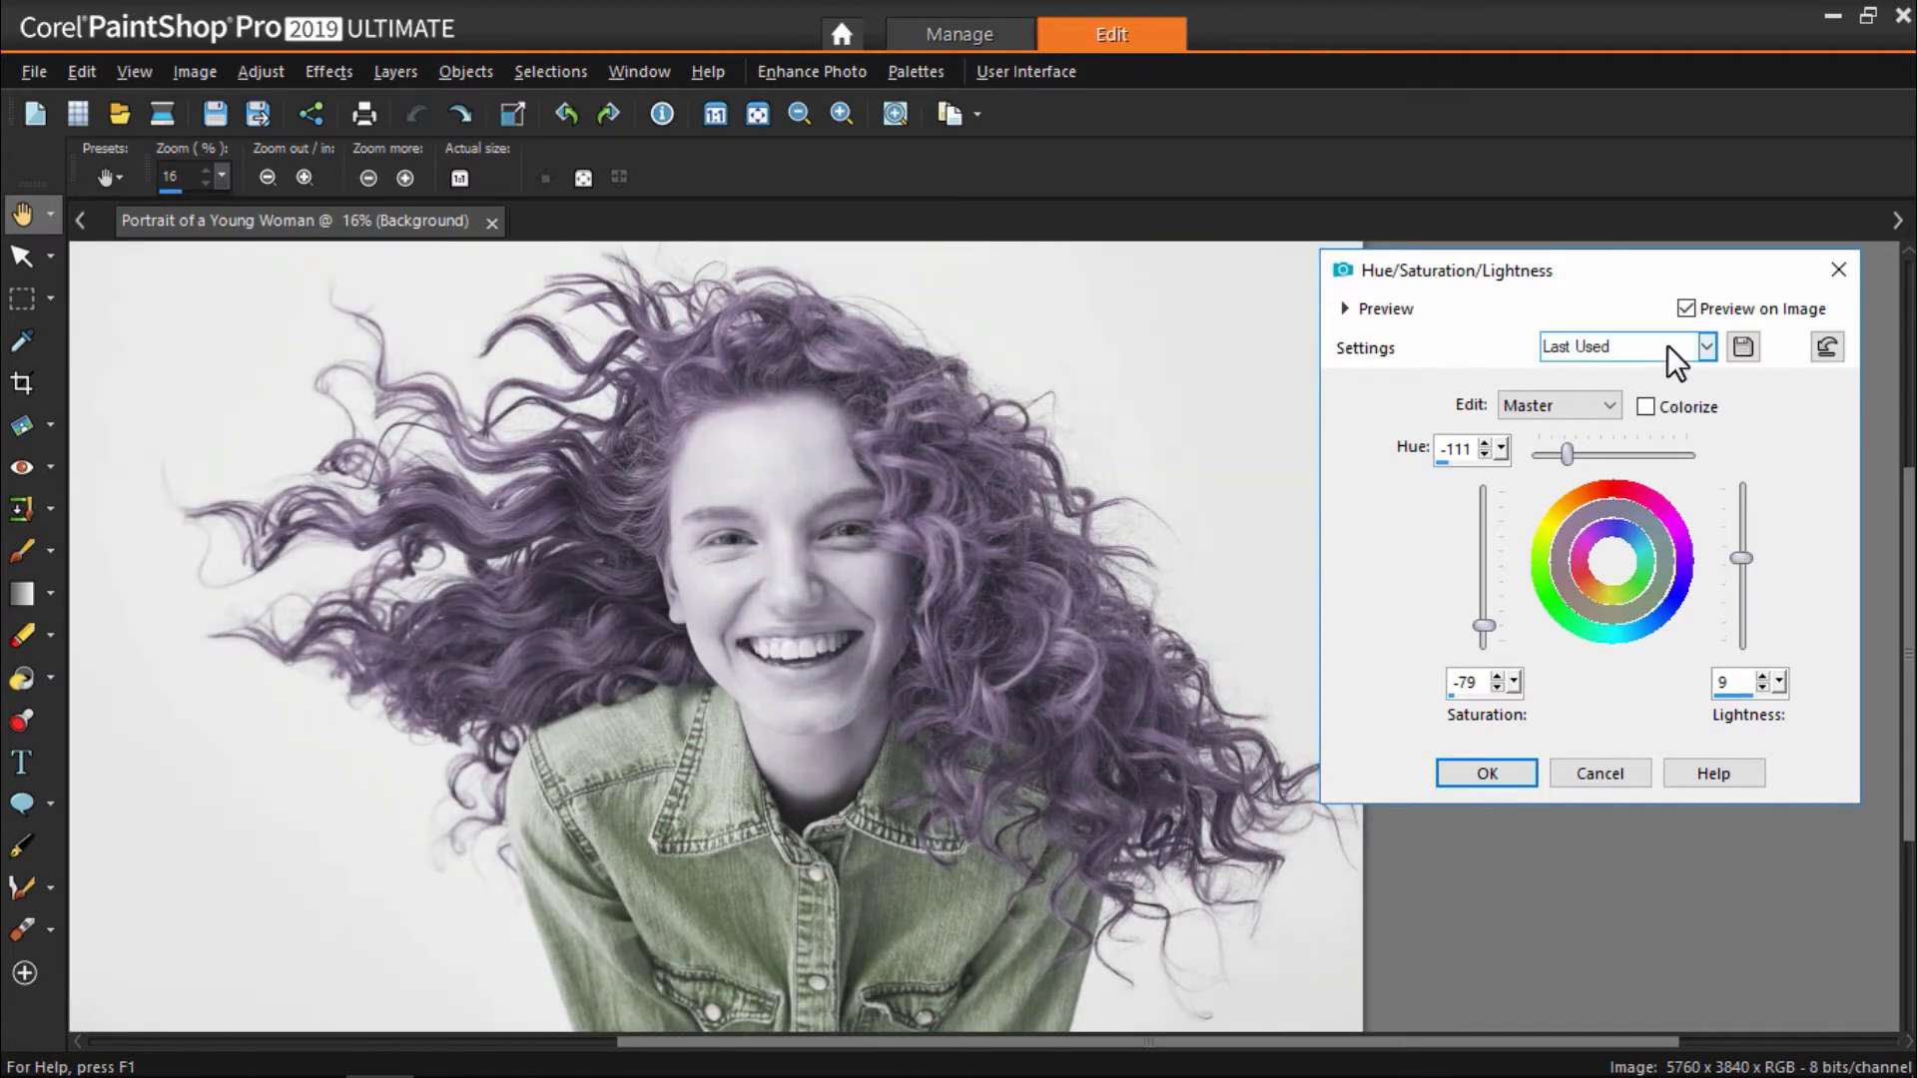
{"action": "left_click", "coordinate": [1685, 309]}
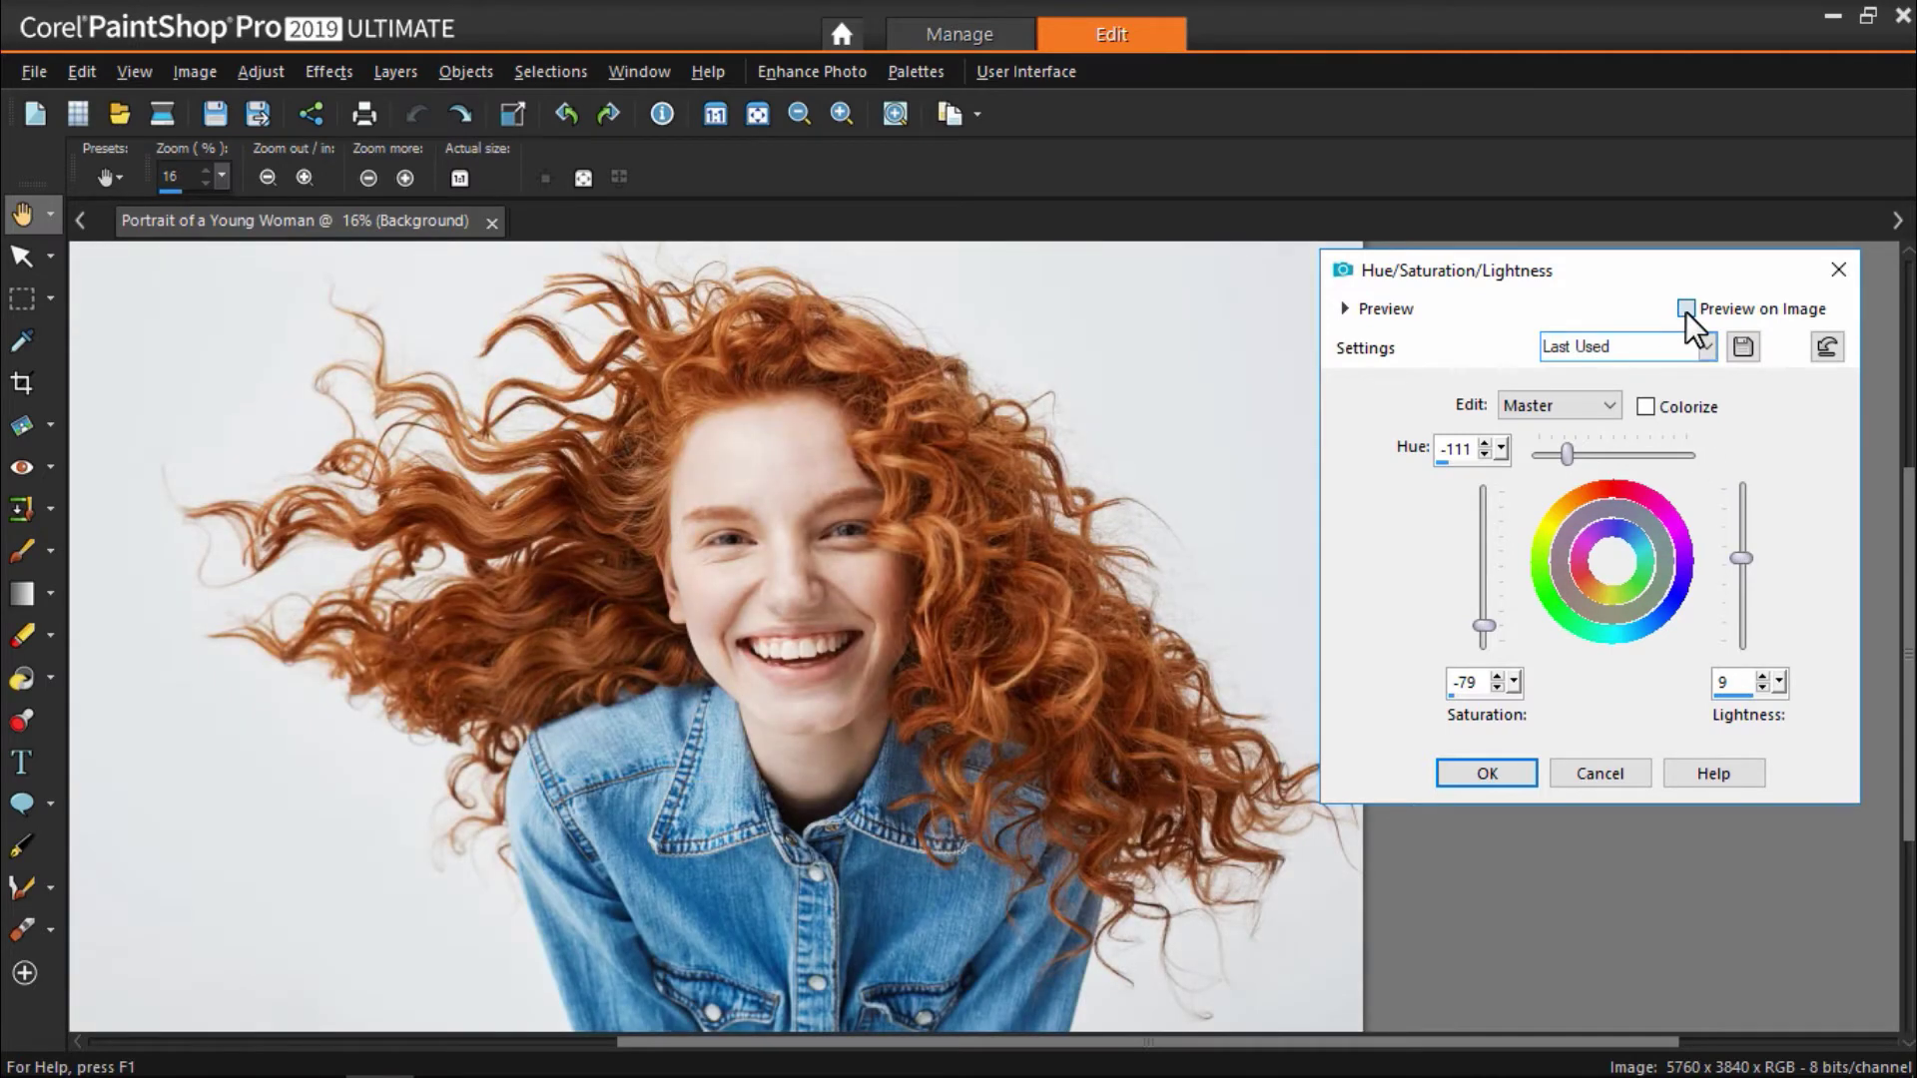
{"action": "left_click", "coordinate": [1685, 310]}
{"action": "left_click", "coordinate": [1685, 310]}
{"action": "left_click", "coordinate": [1685, 310]}
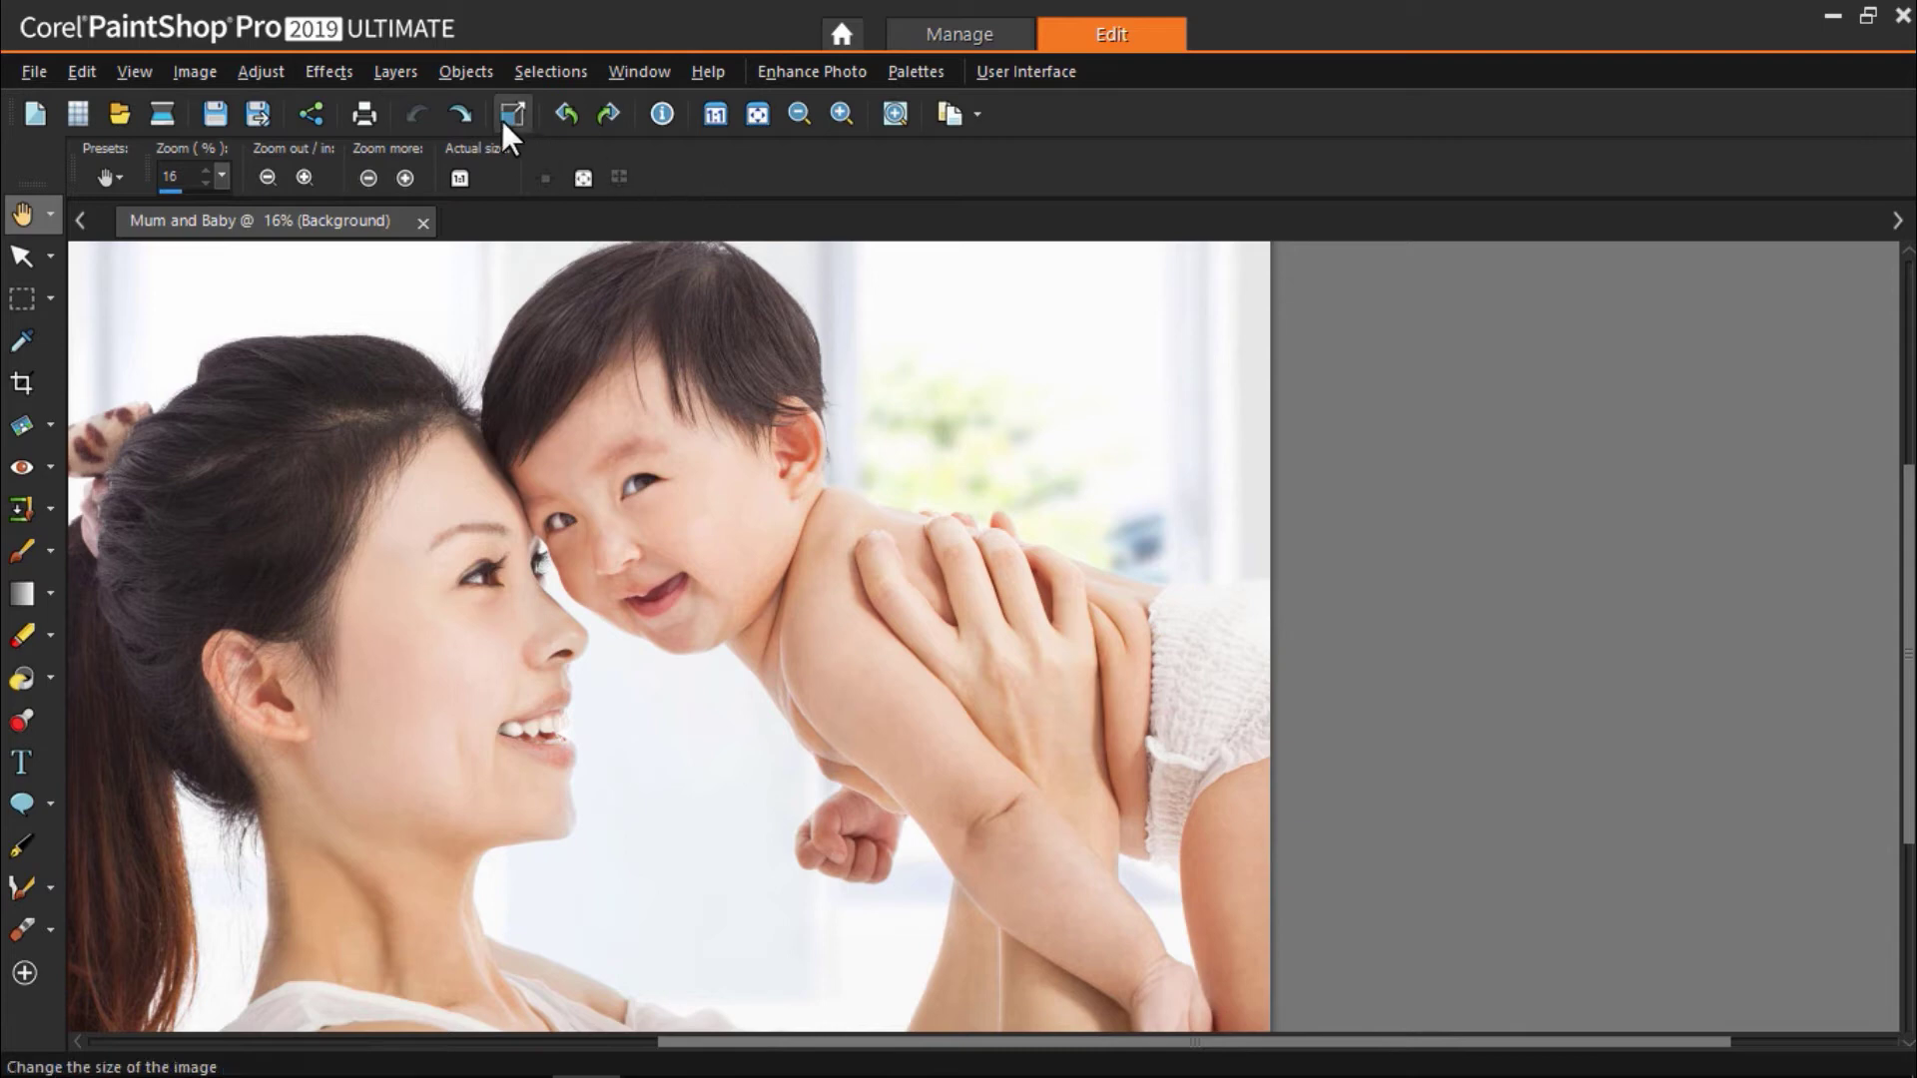
Step: Open Black and White Film from Effects > Photo Effects and show its before/after preview panes
{"action": "left_click", "coordinate": [335, 78]}
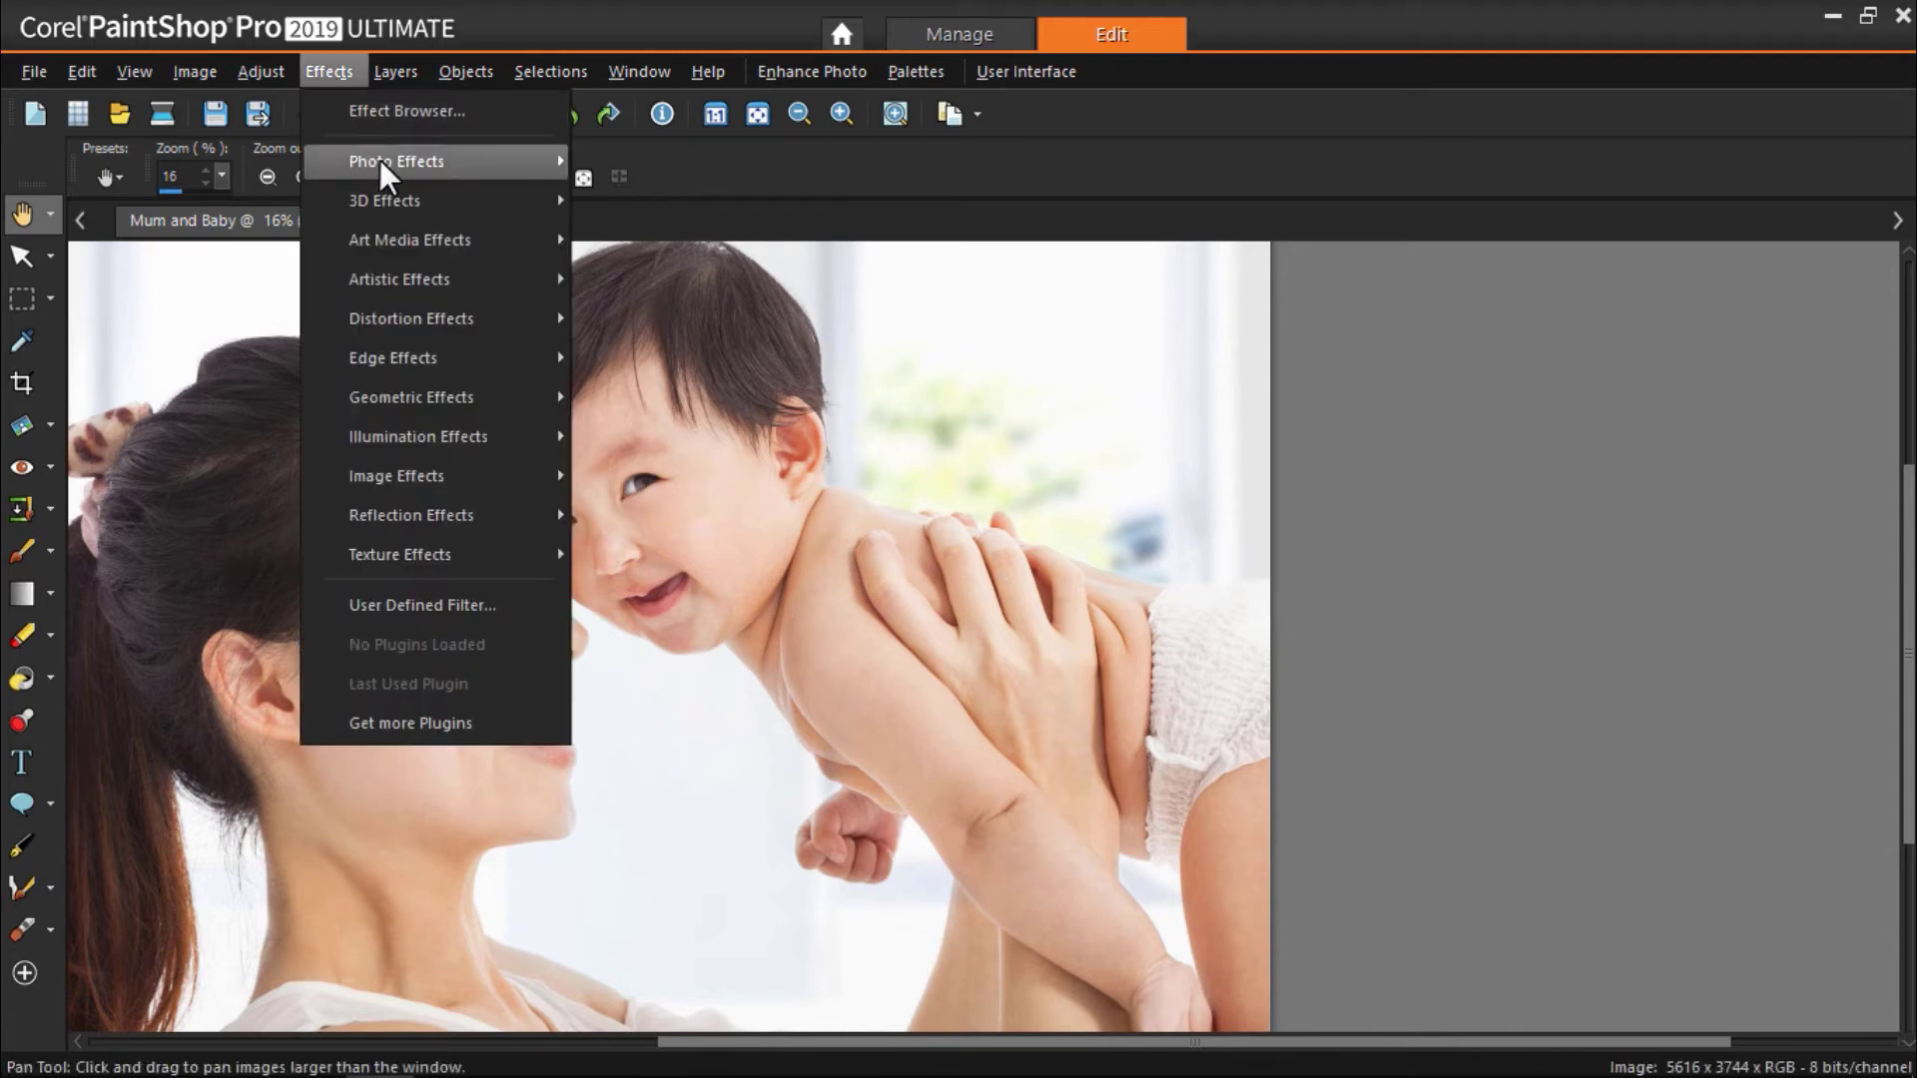
{"action": "mouse_move", "coordinate": [381, 159]}
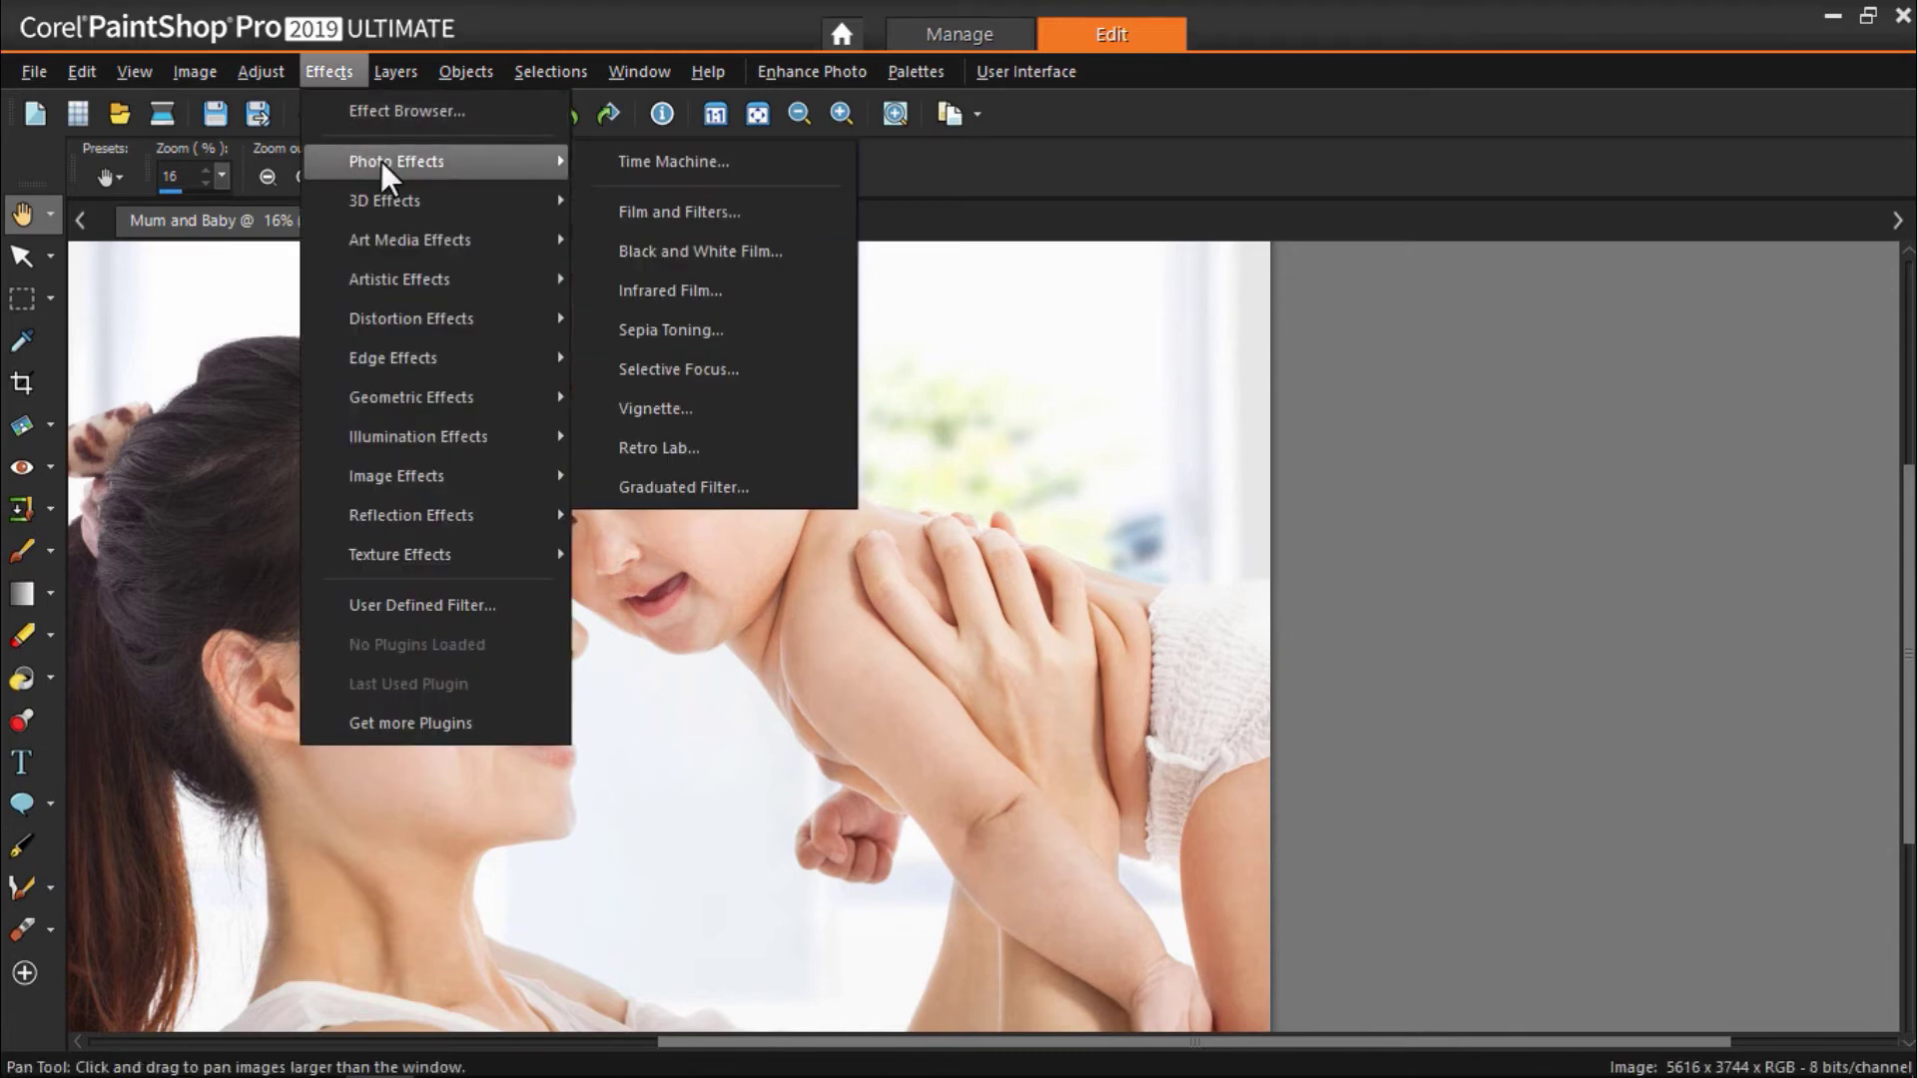
{"action": "left_click", "coordinate": [601, 252]}
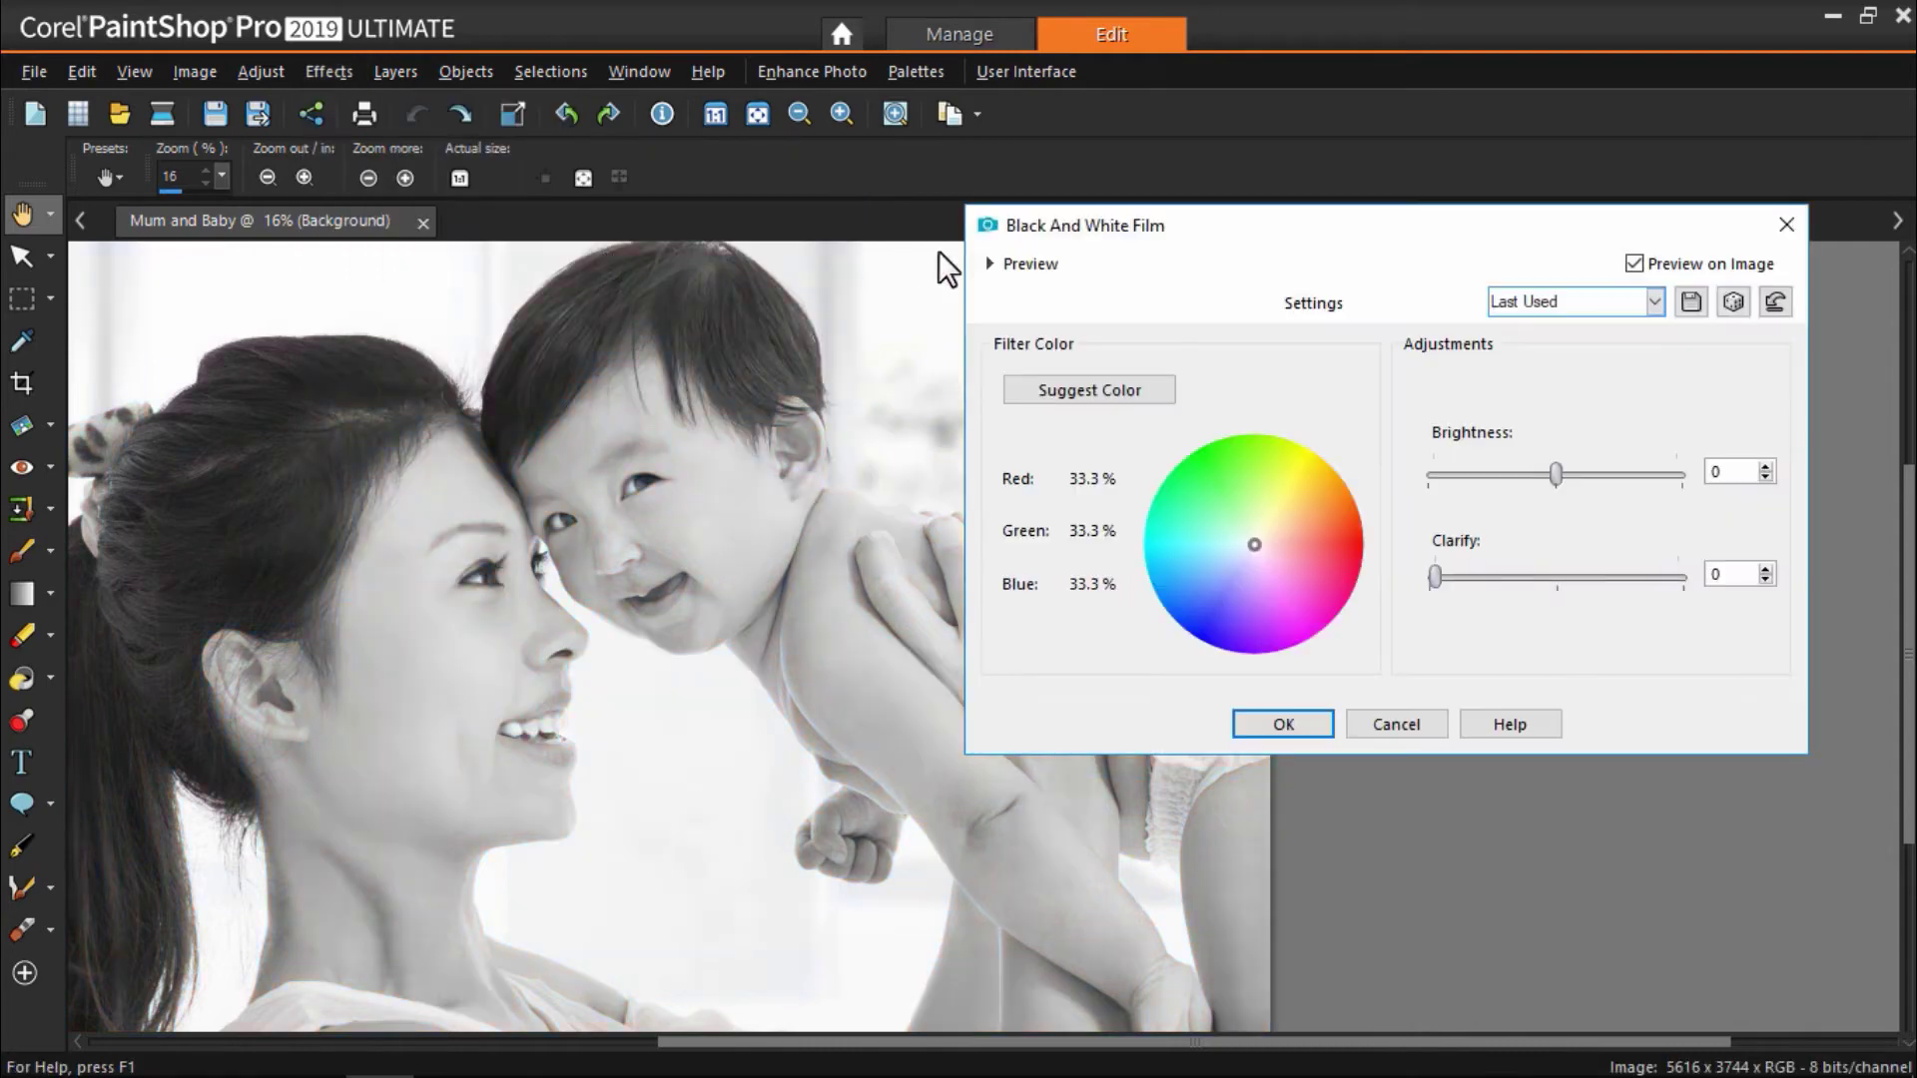
{"action": "left_click_drag", "start_coordinate": [1038, 222], "coordinate": [1127, 224]}
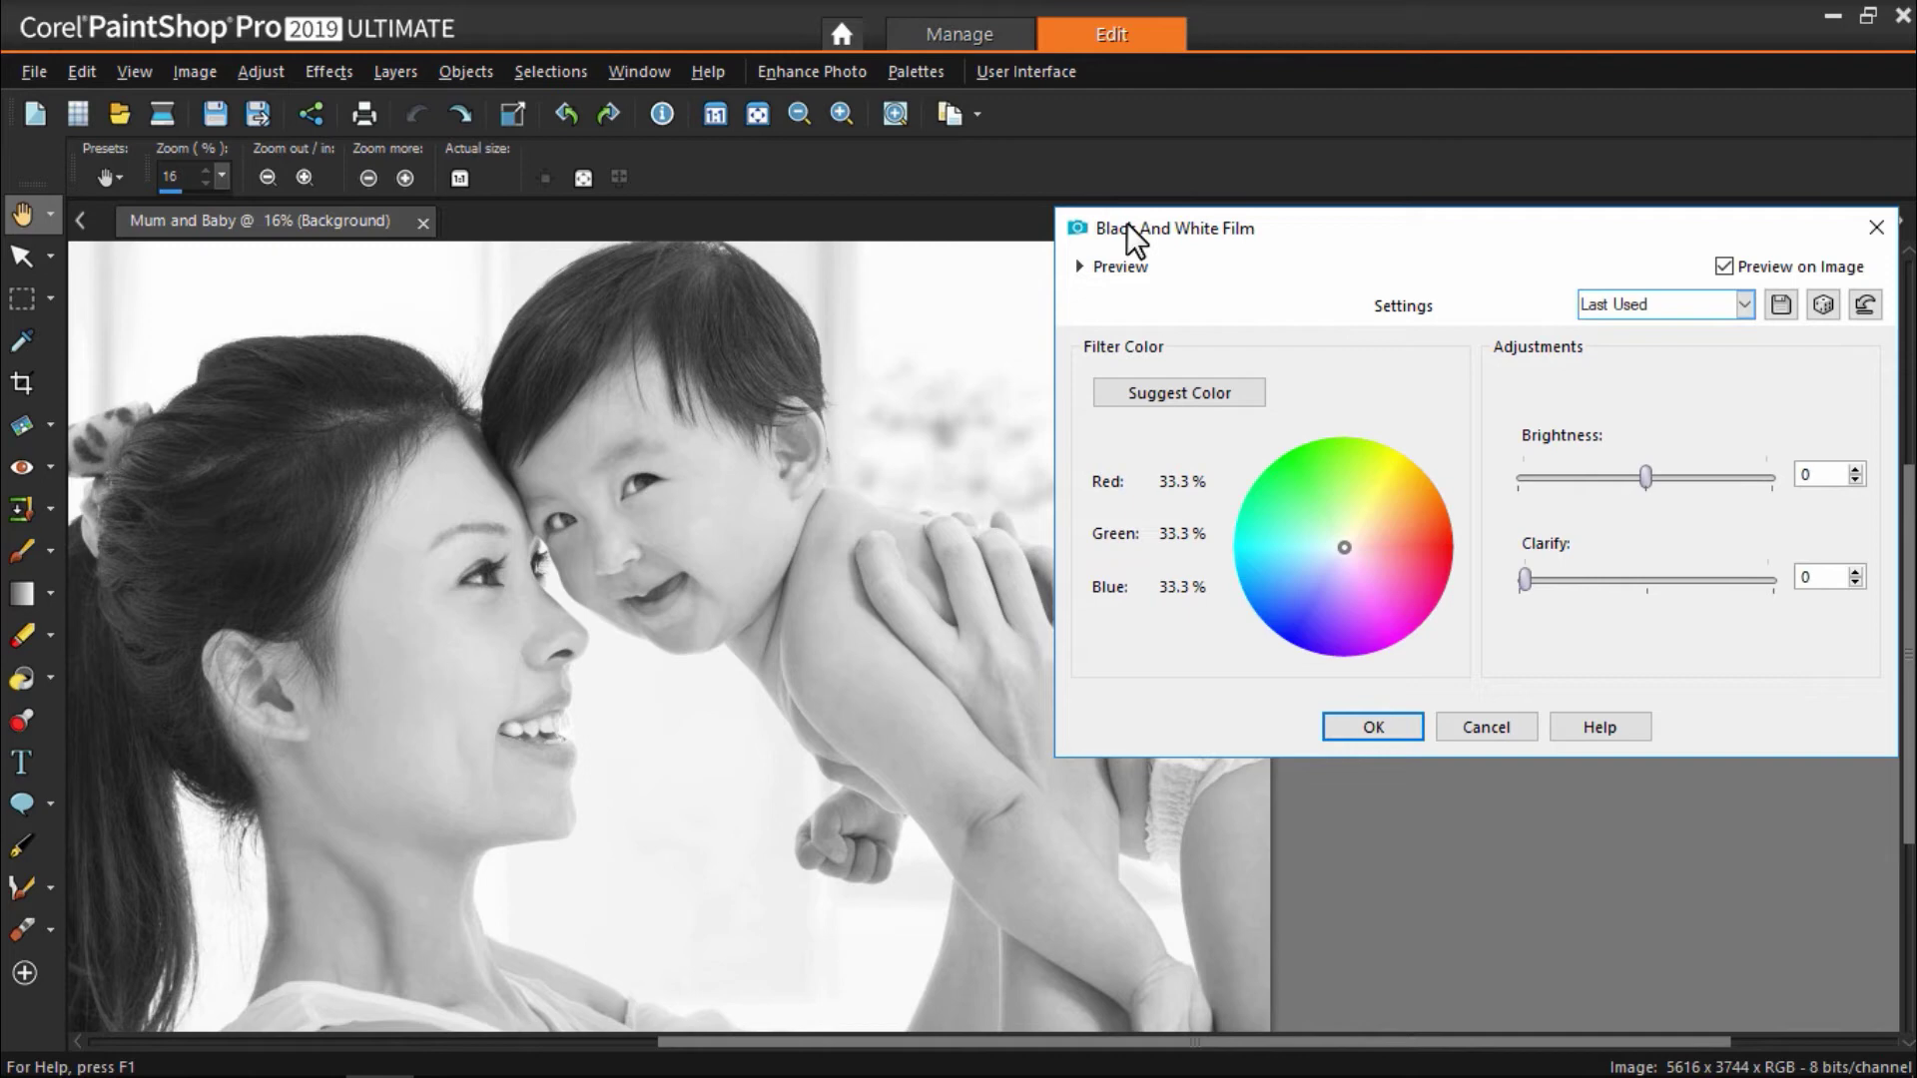
{"action": "left_click", "coordinate": [1082, 266]}
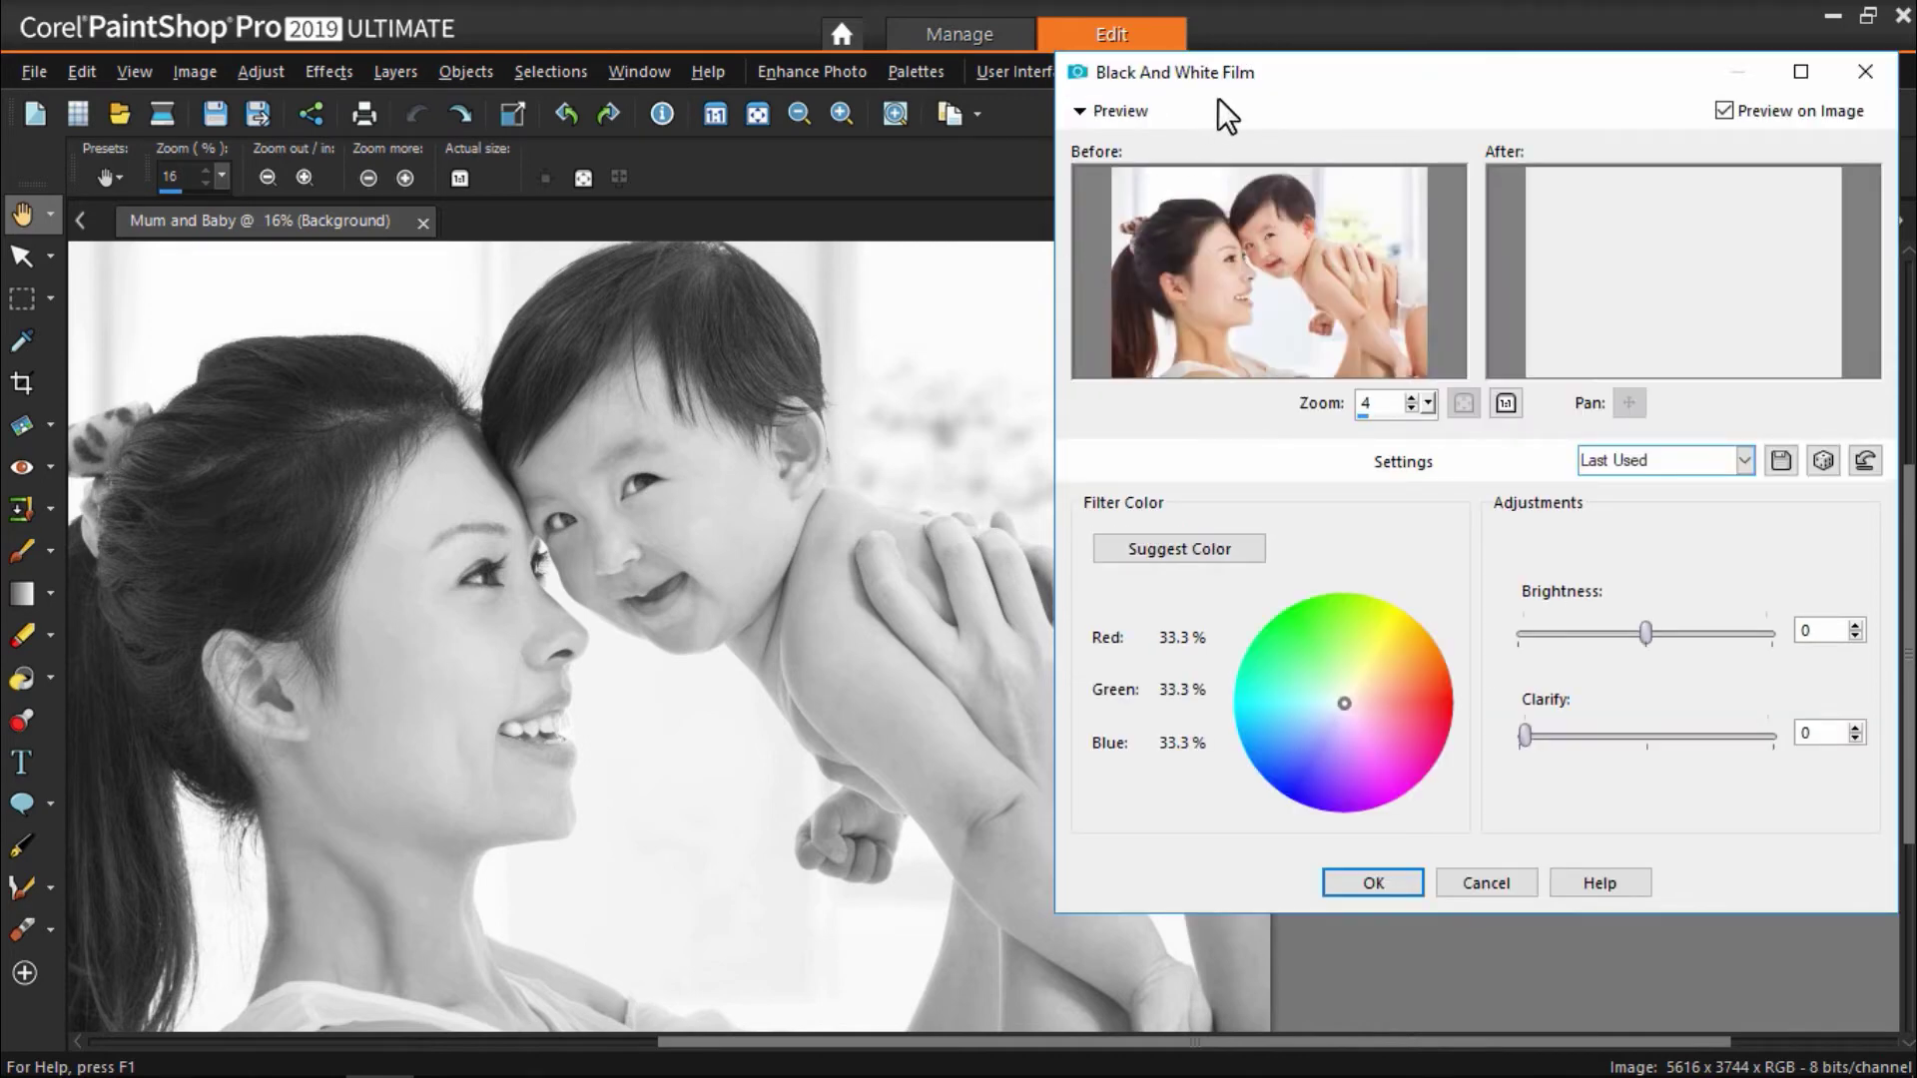
{"action": "left_click_drag", "start_coordinate": [1217, 67], "coordinate": [1207, 63]}
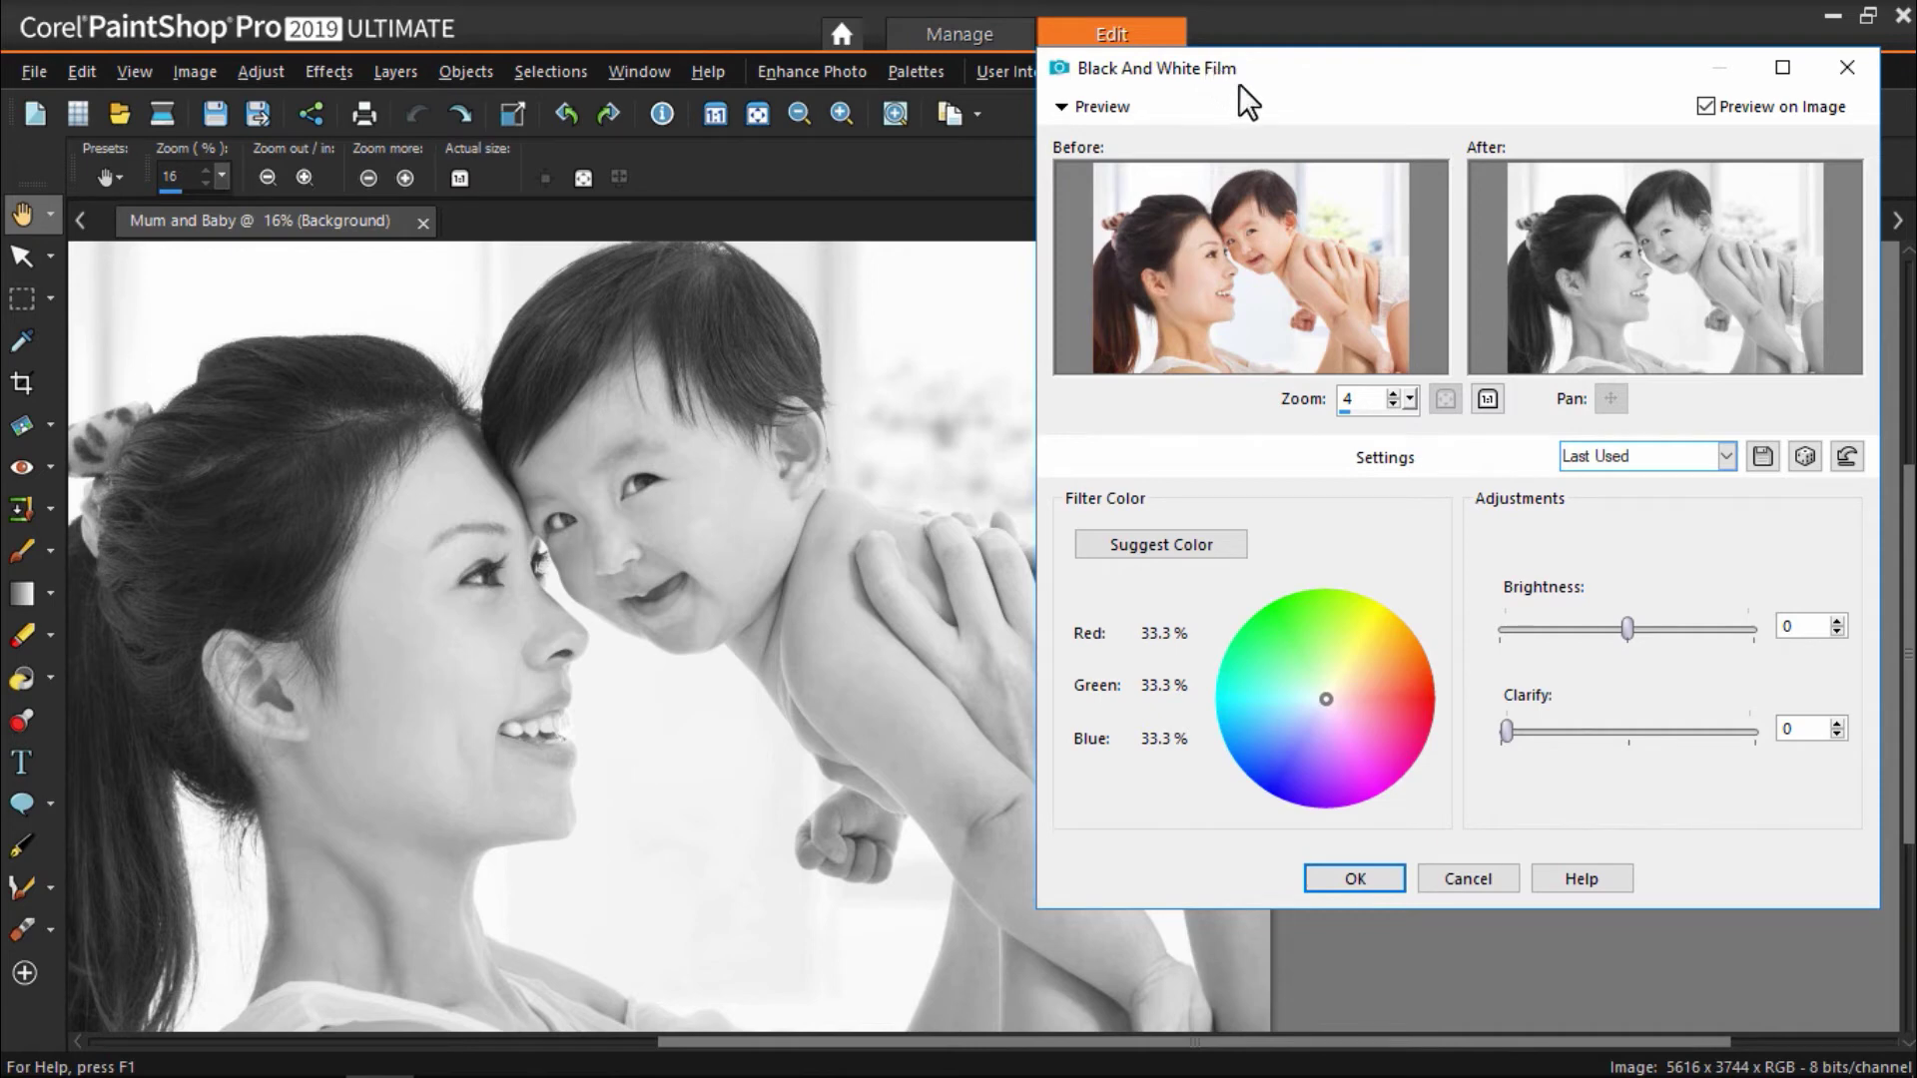
Step: Try the BW Blue filter 1 and BW Clarify Low presets in the Black And White Film dialog
{"action": "left_click", "coordinate": [1704, 456]}
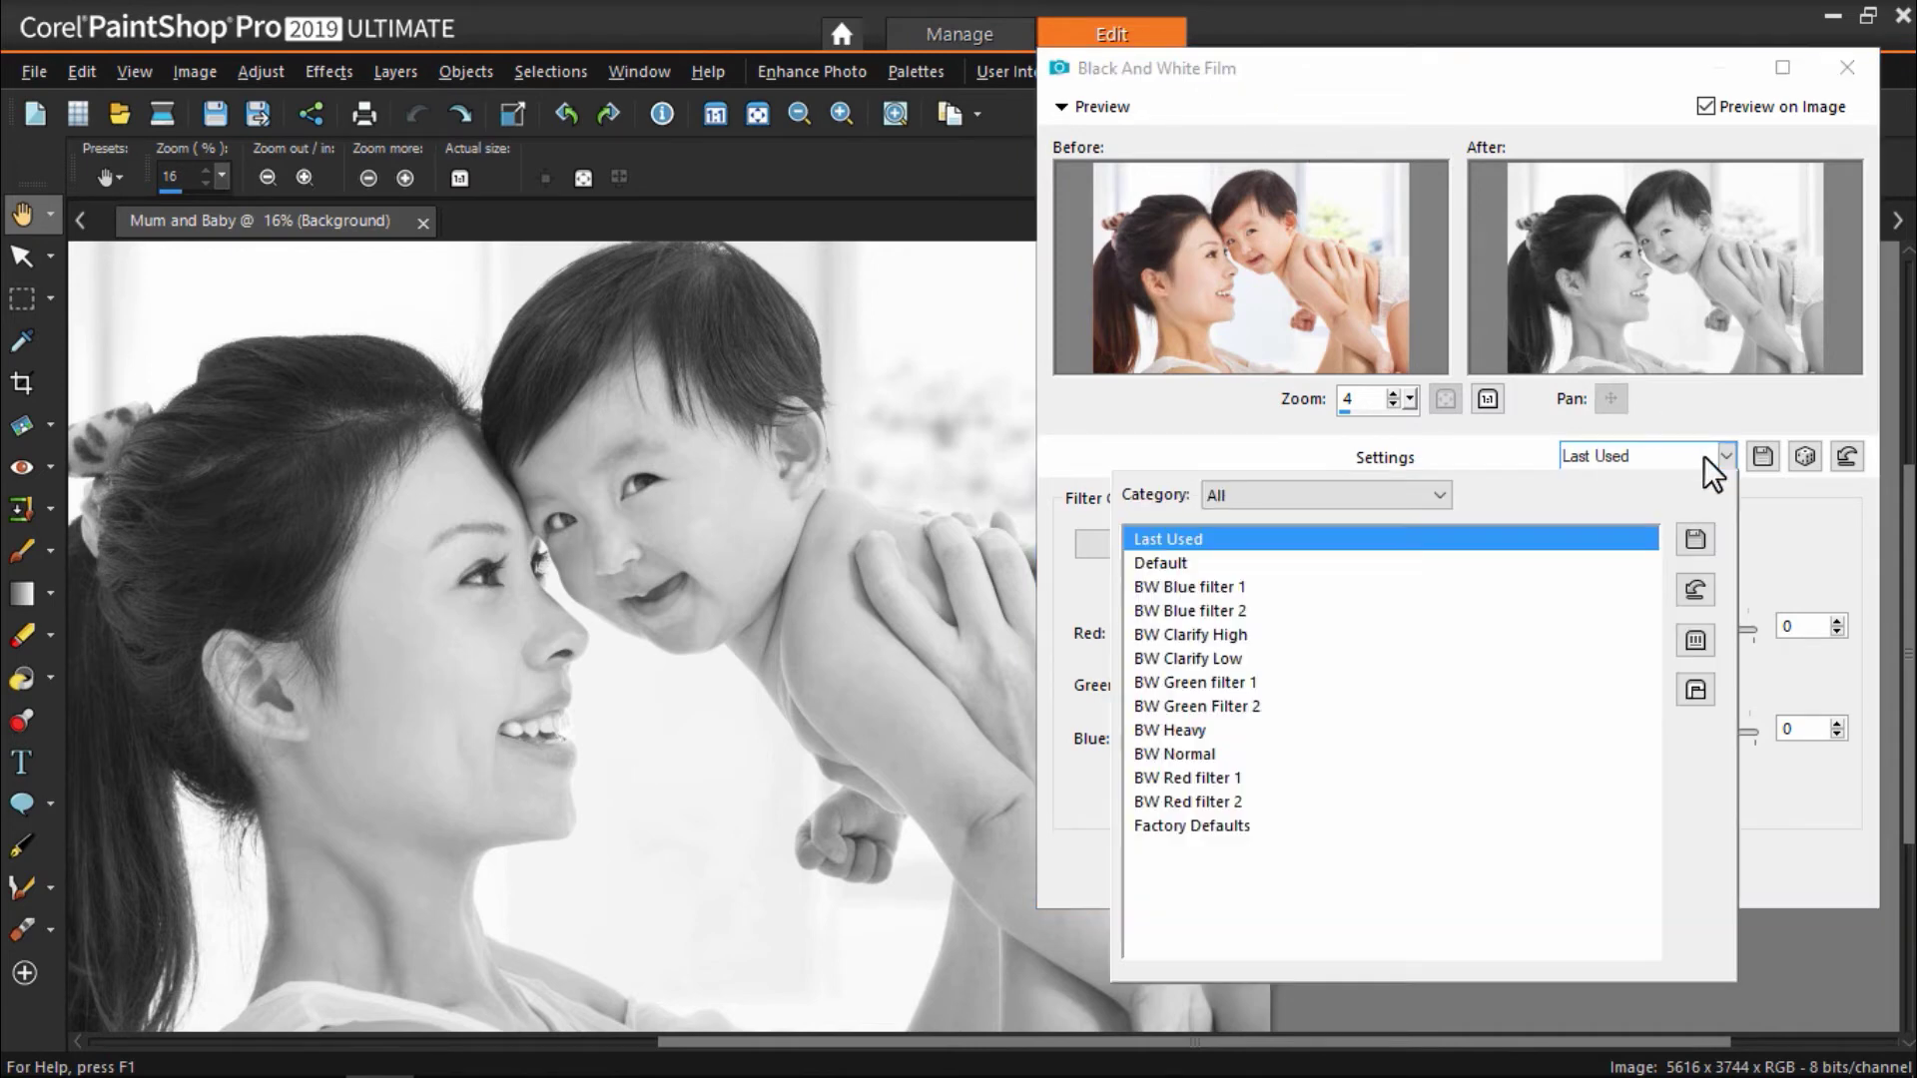
{"action": "left_click", "coordinate": [1513, 586]}
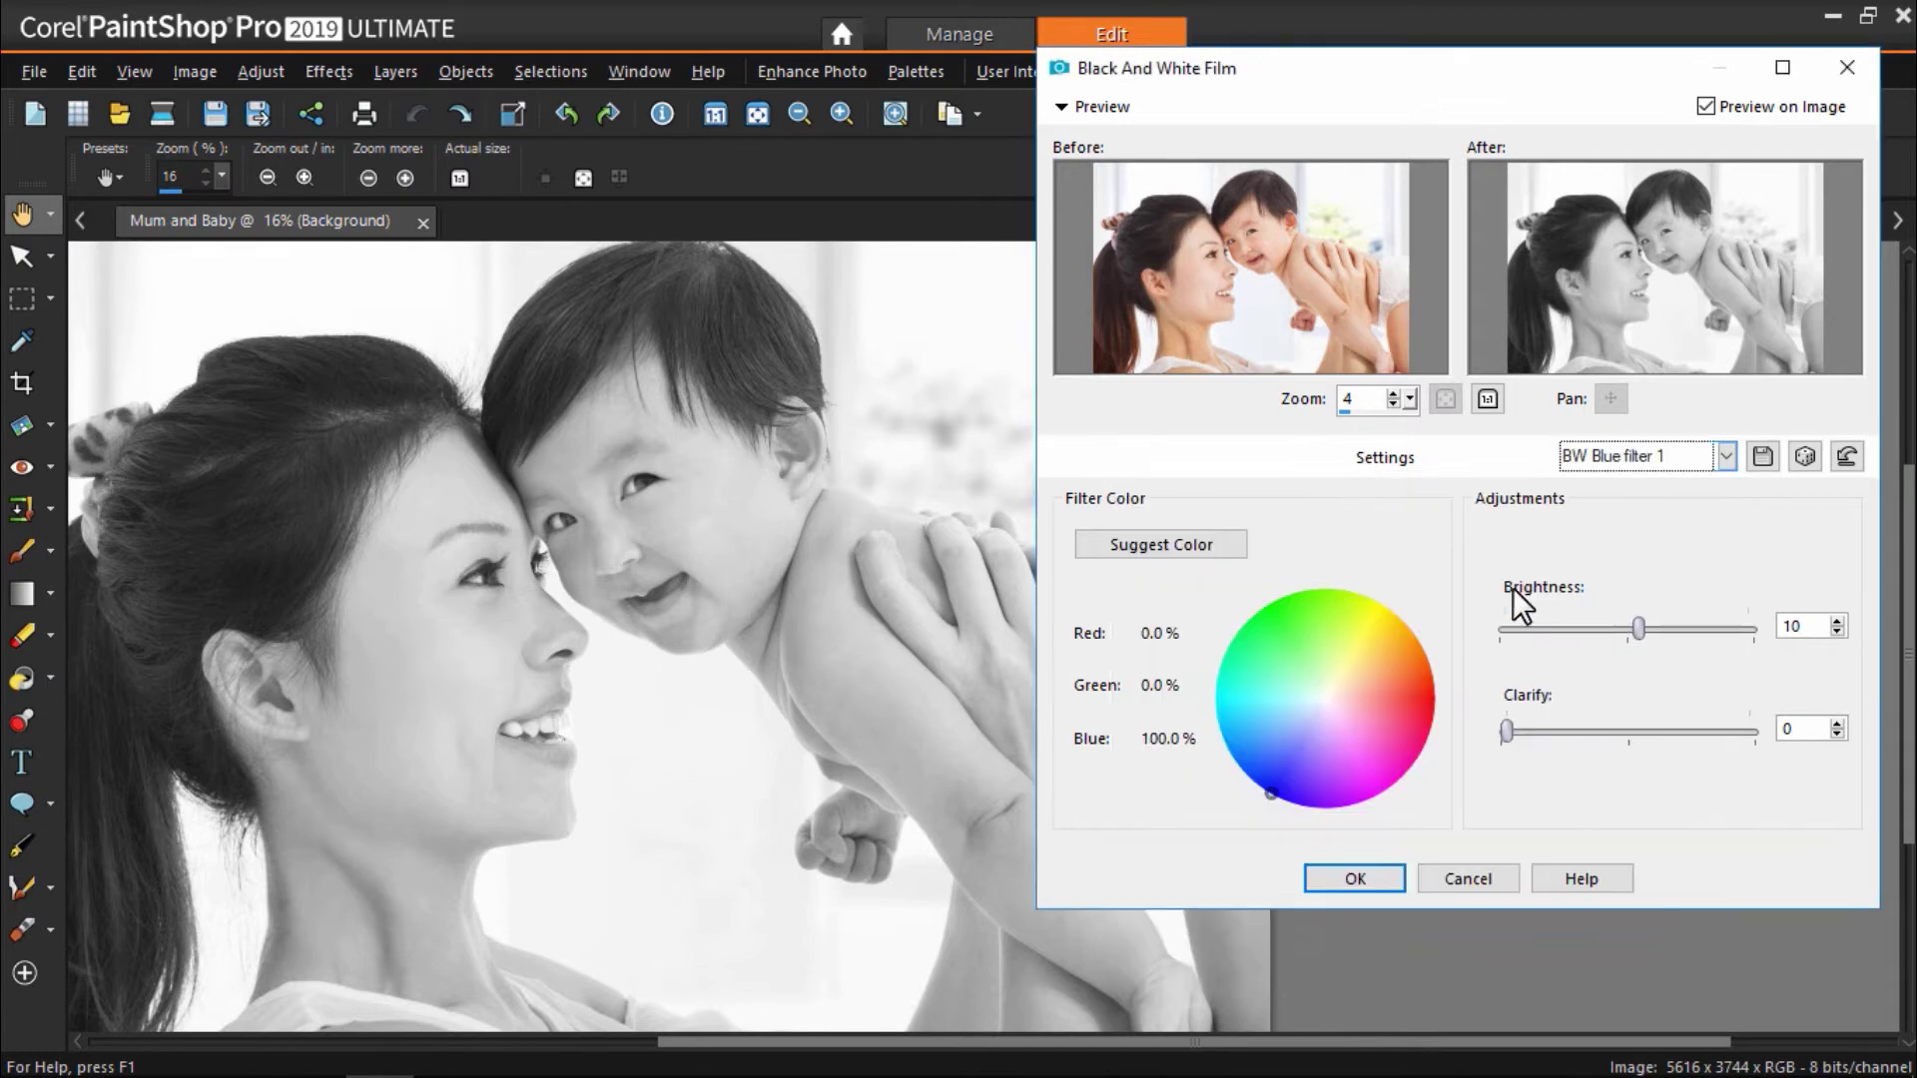
{"action": "left_click", "coordinate": [1687, 461]}
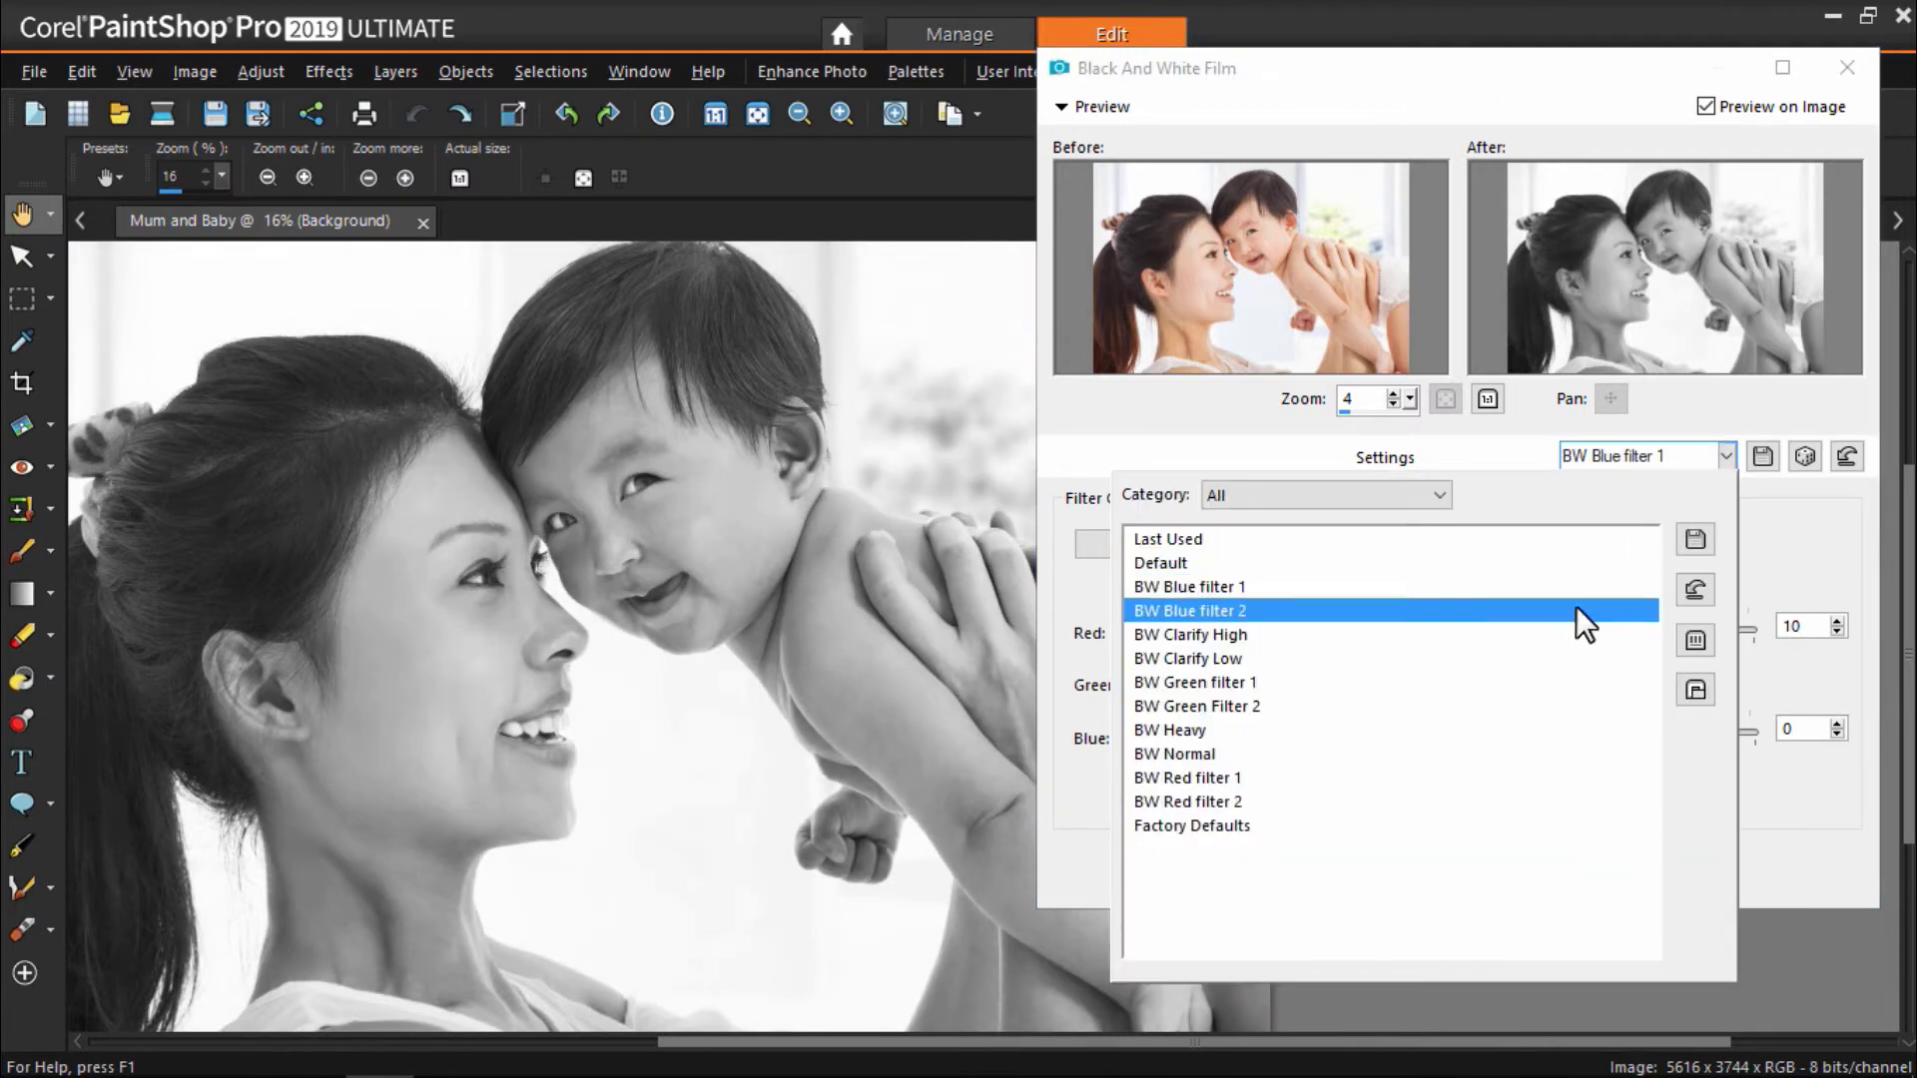
{"action": "left_click", "coordinate": [1548, 657]}
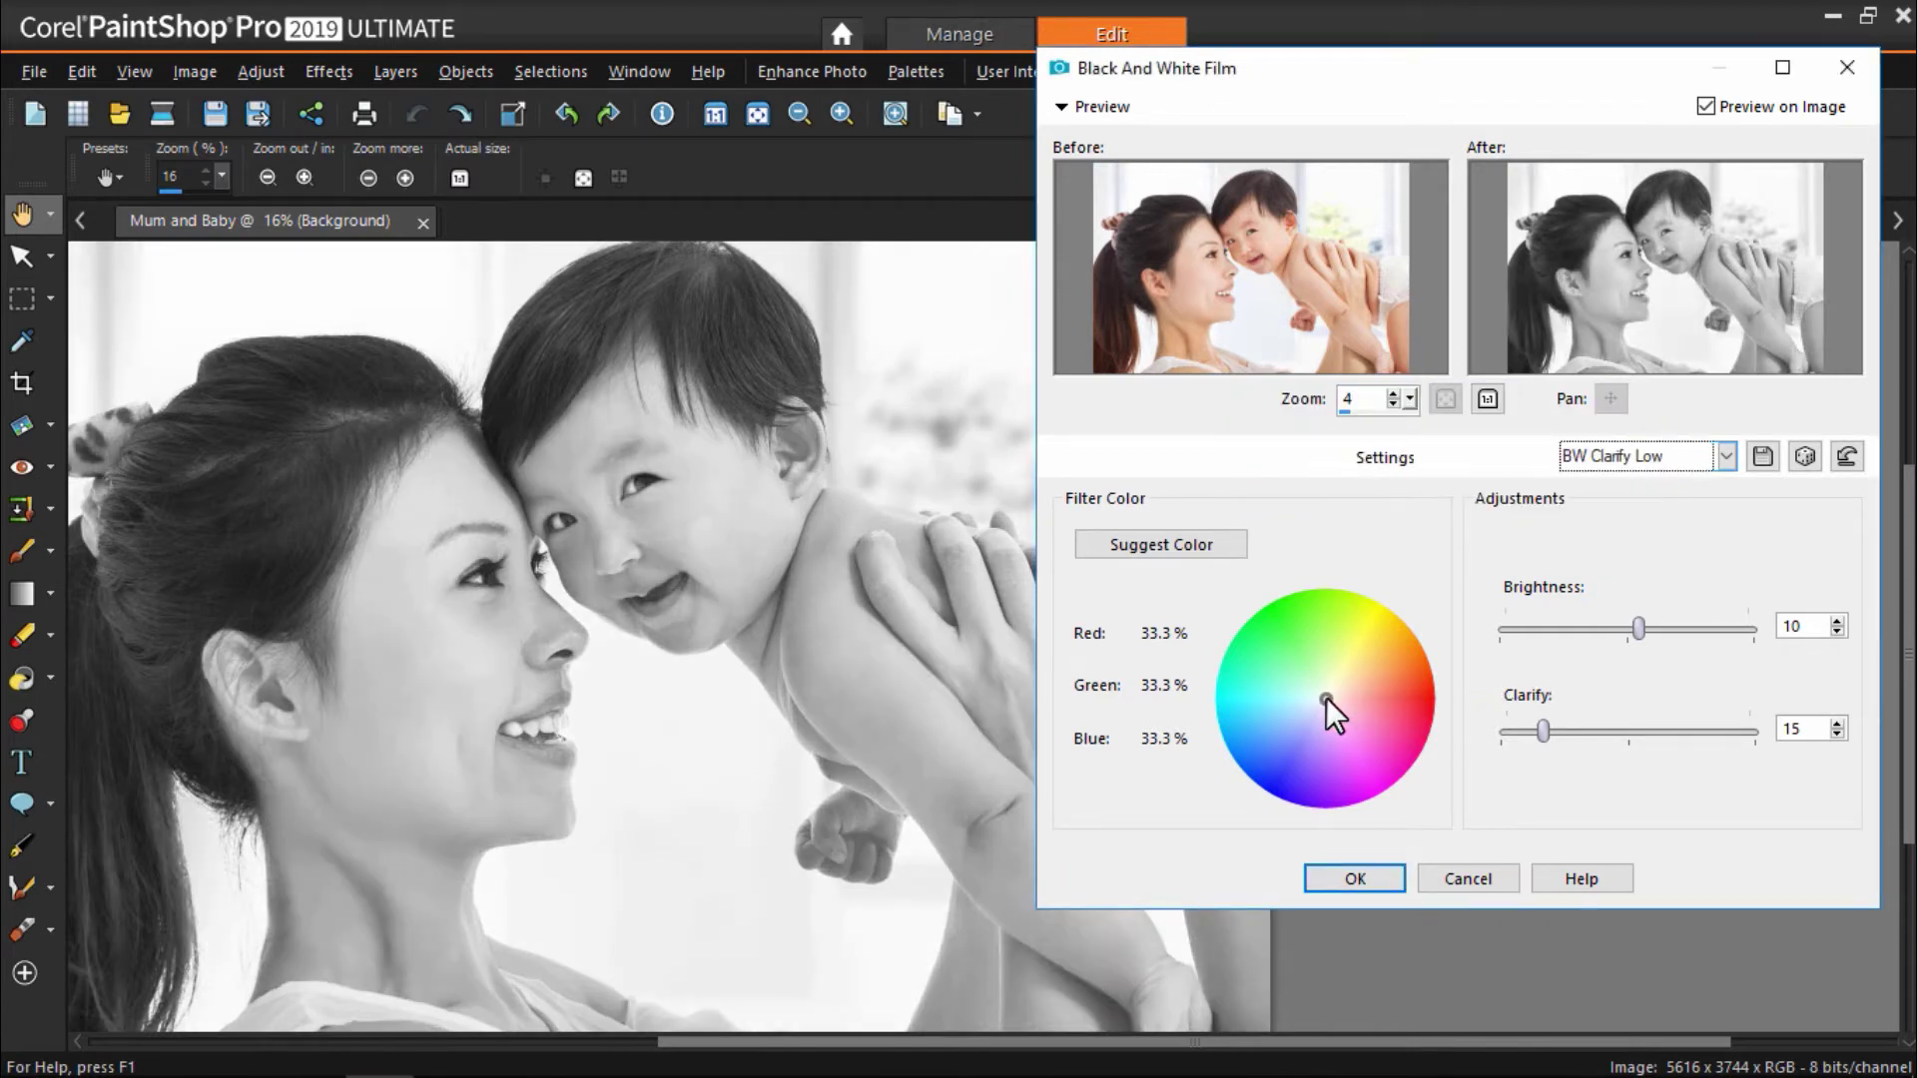
Step: Tint the filter toward yellow-green, set brightness to -14, then cancel the dialog
{"action": "left_click_drag", "start_coordinate": [1325, 697], "coordinate": [1347, 645]}
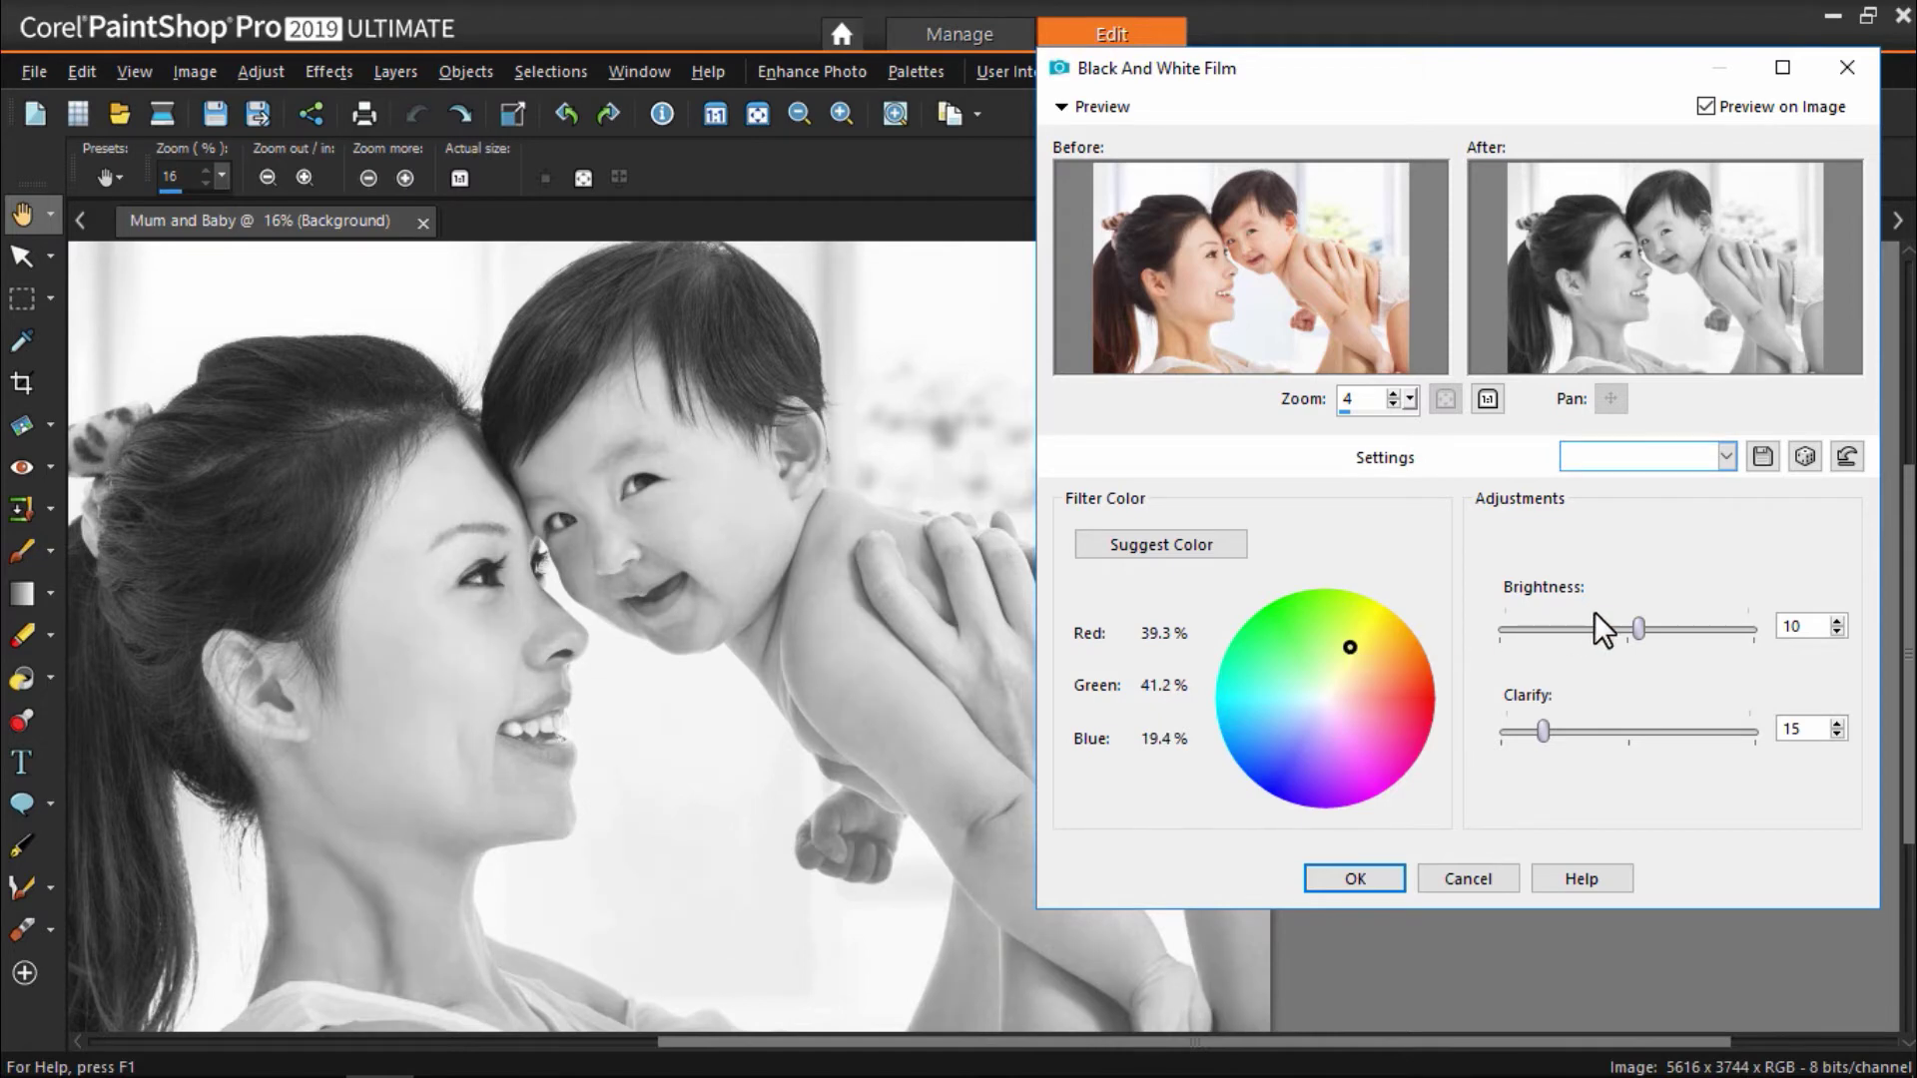
{"action": "left_click_drag", "start_coordinate": [1637, 627], "coordinate": [1607, 627]}
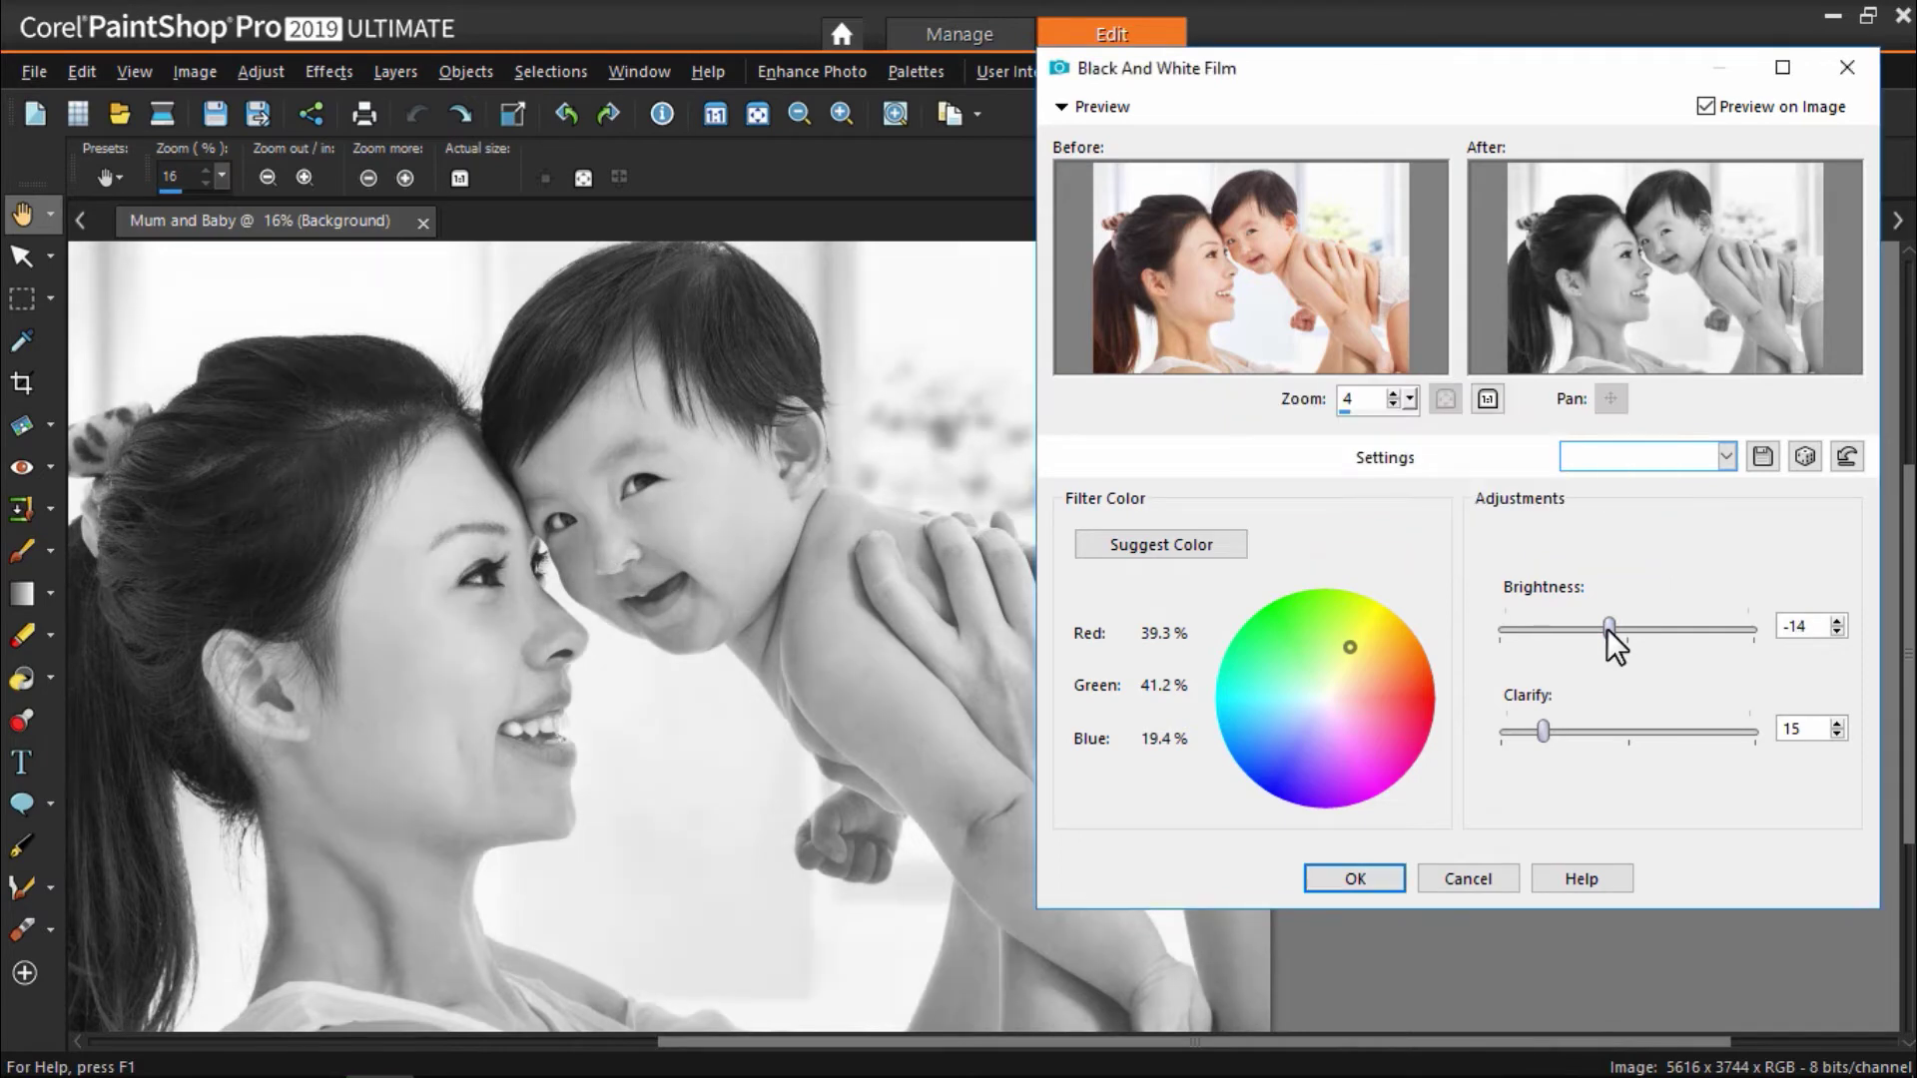
{"action": "left_click", "coordinate": [1488, 877]}
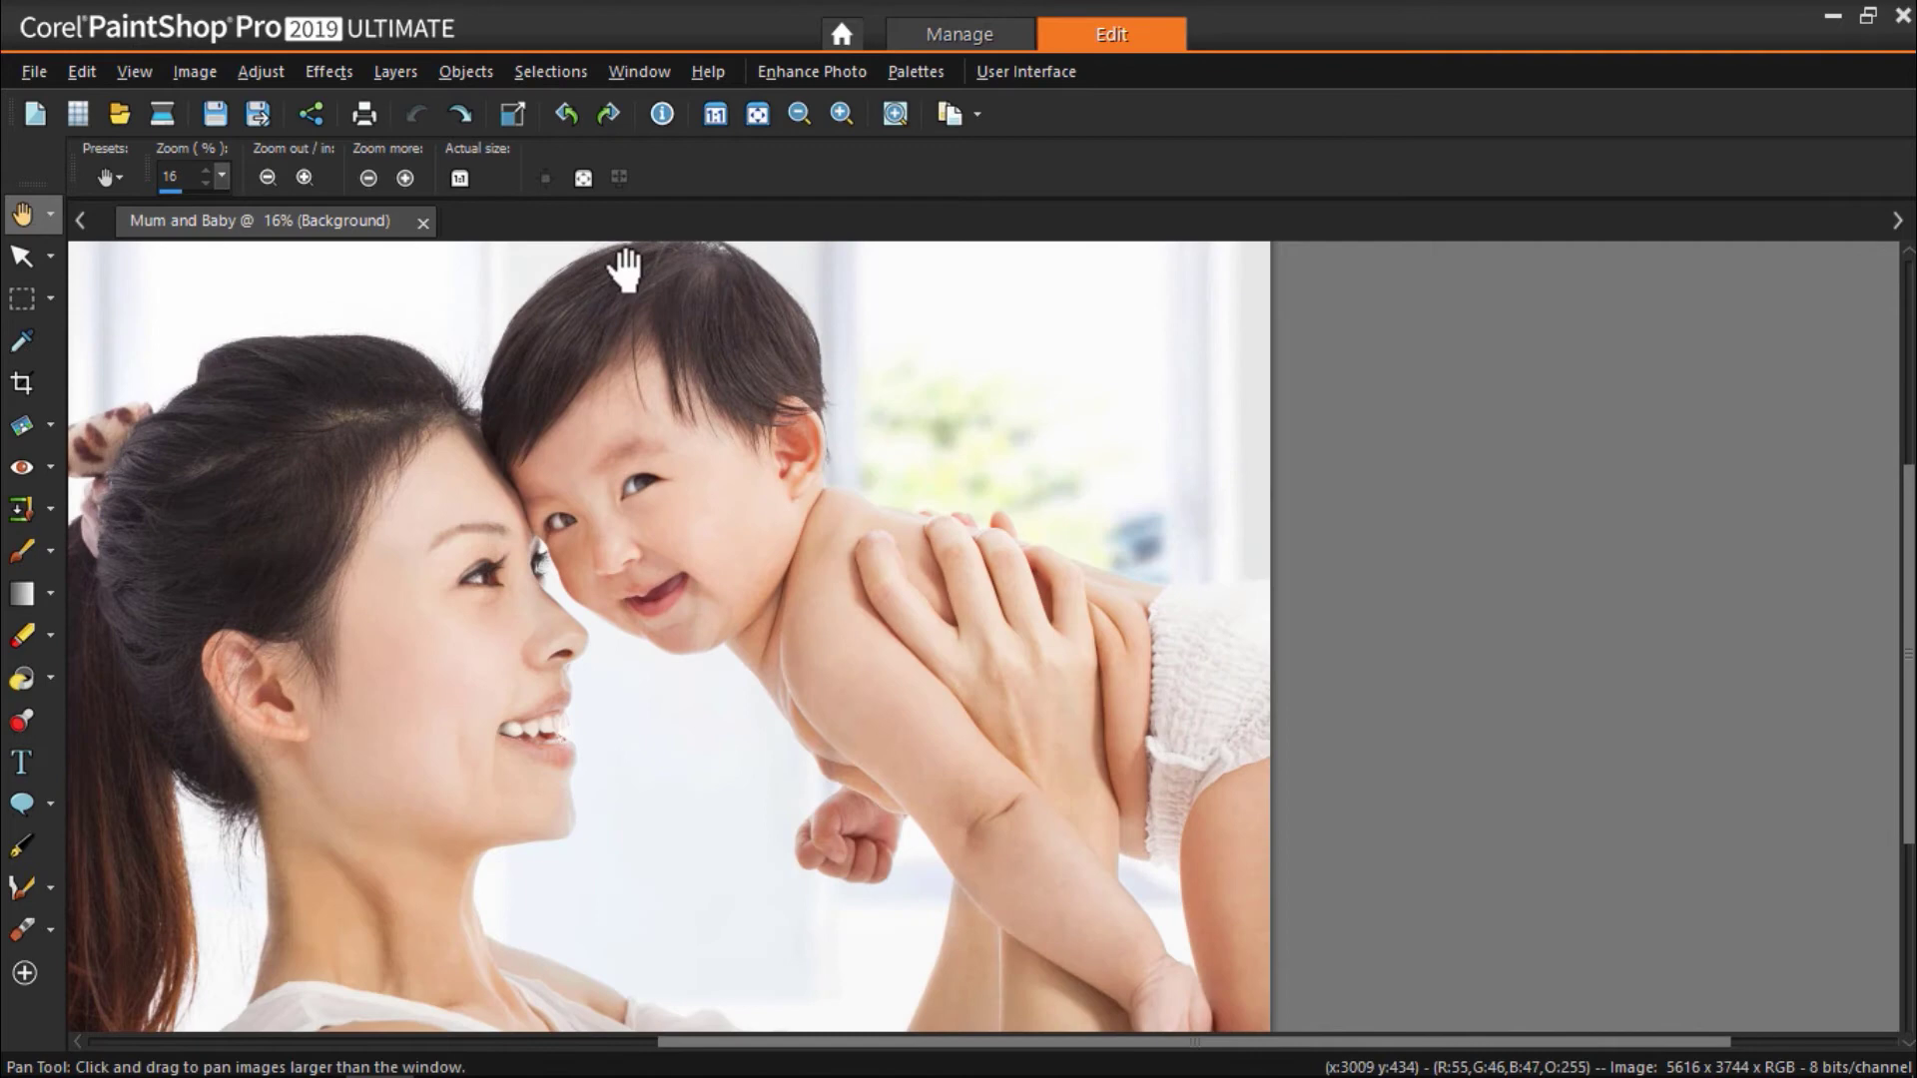
Step: Apply the Time Machine Box camera style at intensity 41 after trying Albumen and Early Color
{"action": "left_click", "coordinate": [331, 72]}
{"action": "mouse_move", "coordinate": [457, 160]}
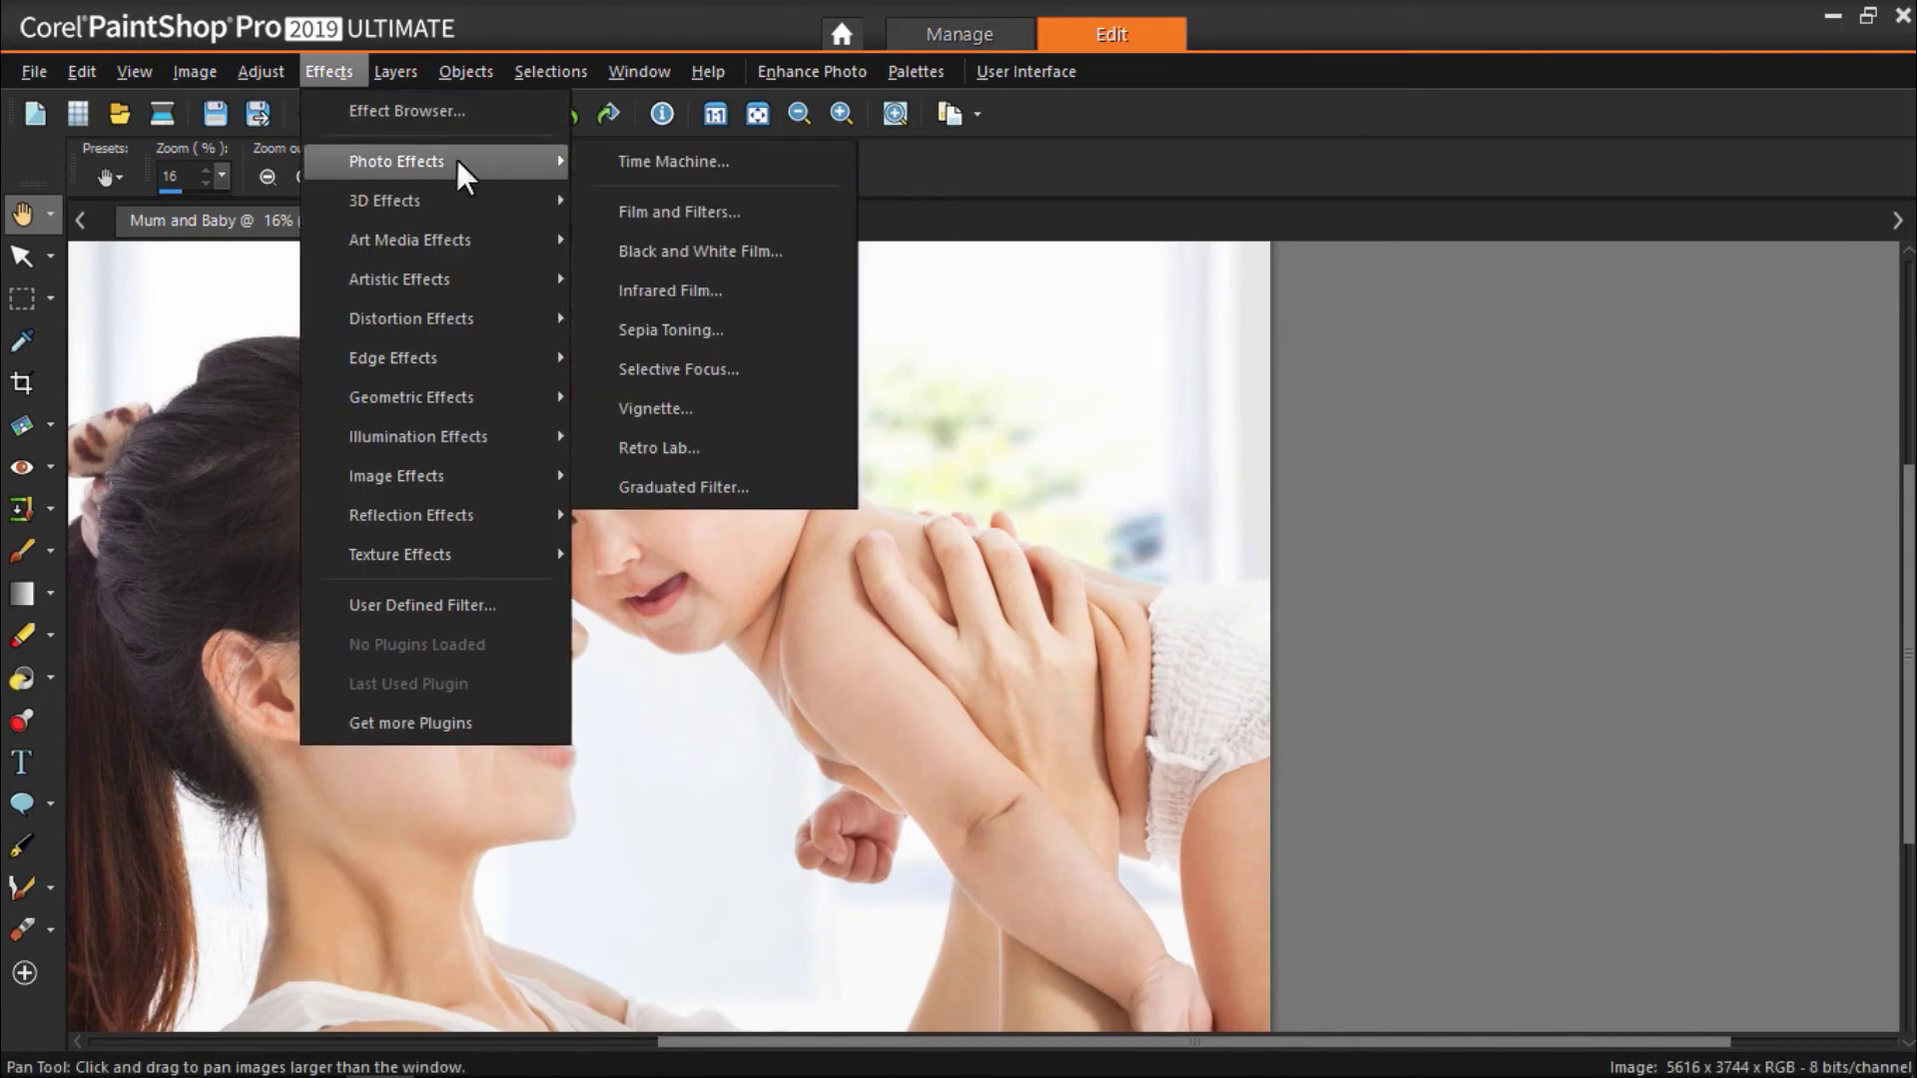
{"action": "left_click", "coordinate": [617, 161]}
{"action": "left_click", "coordinate": [1249, 685]}
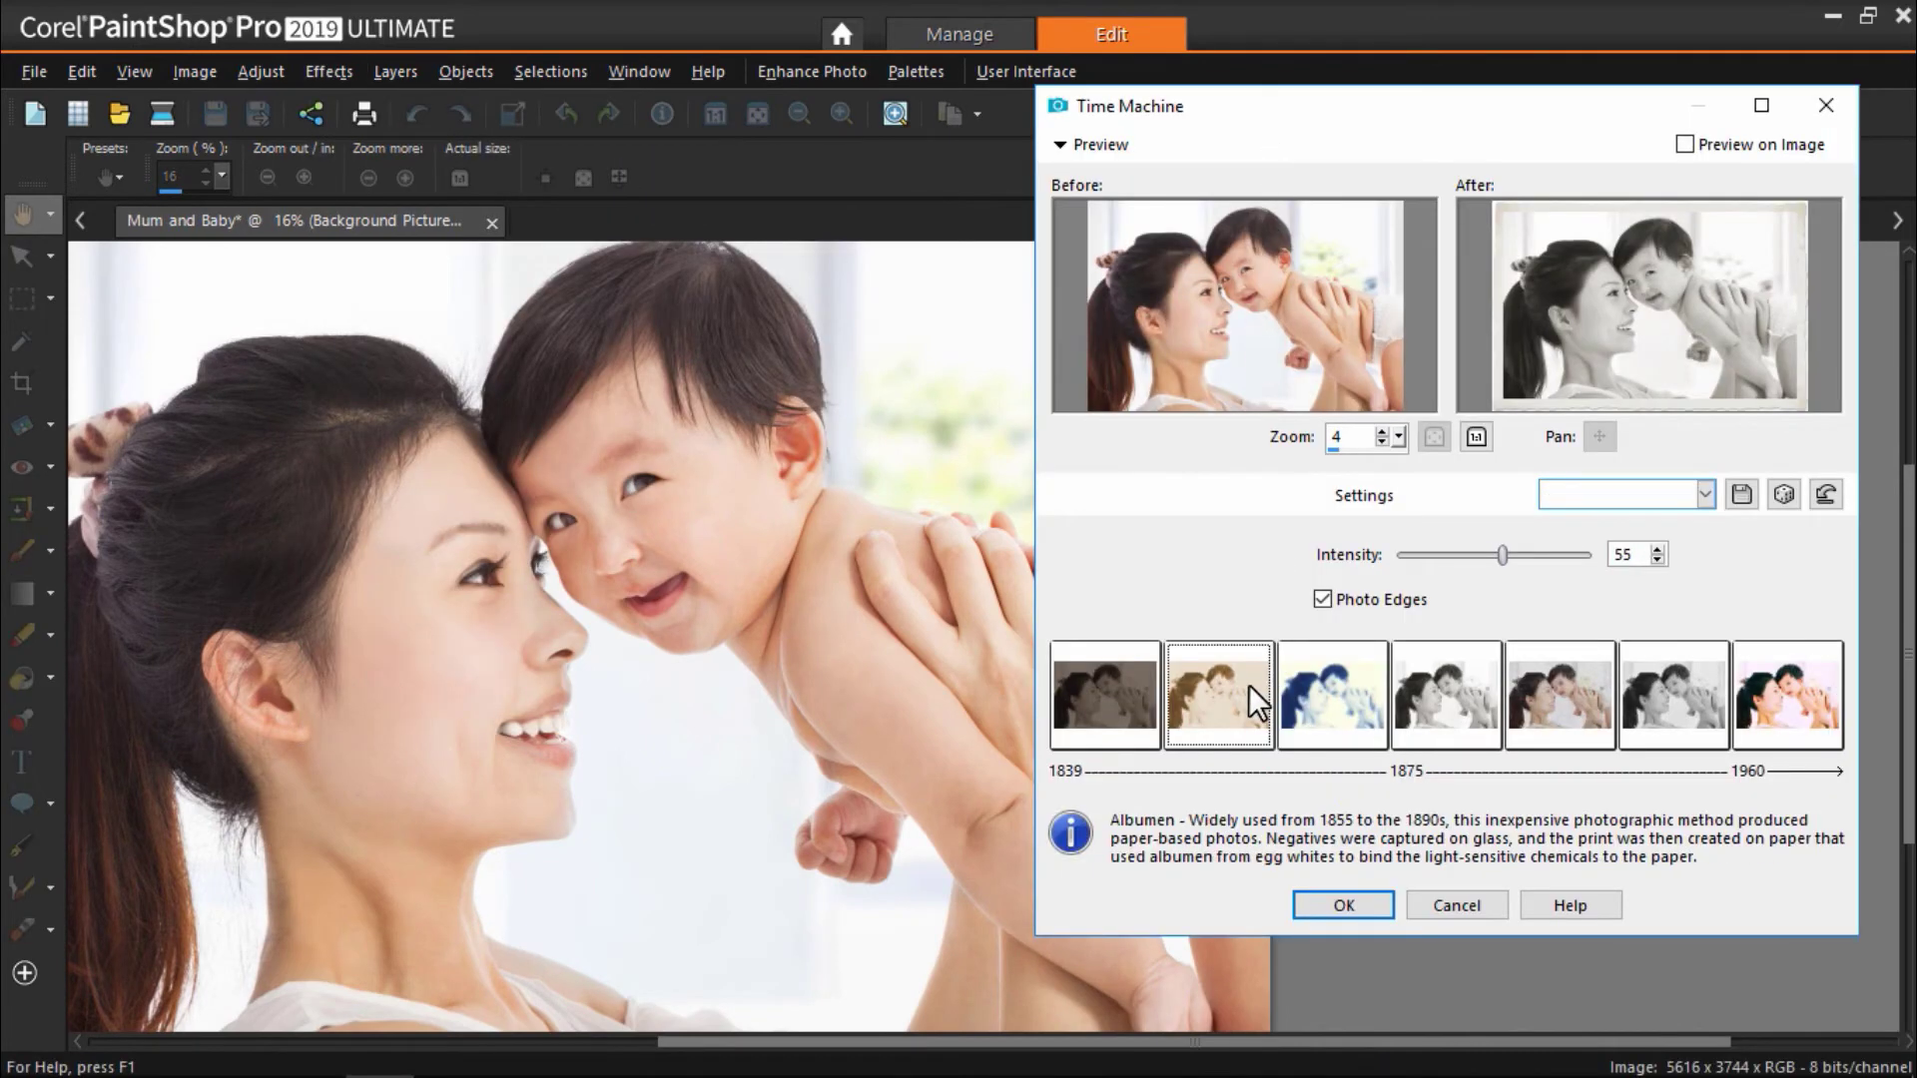
{"action": "left_click", "coordinate": [1559, 692]}
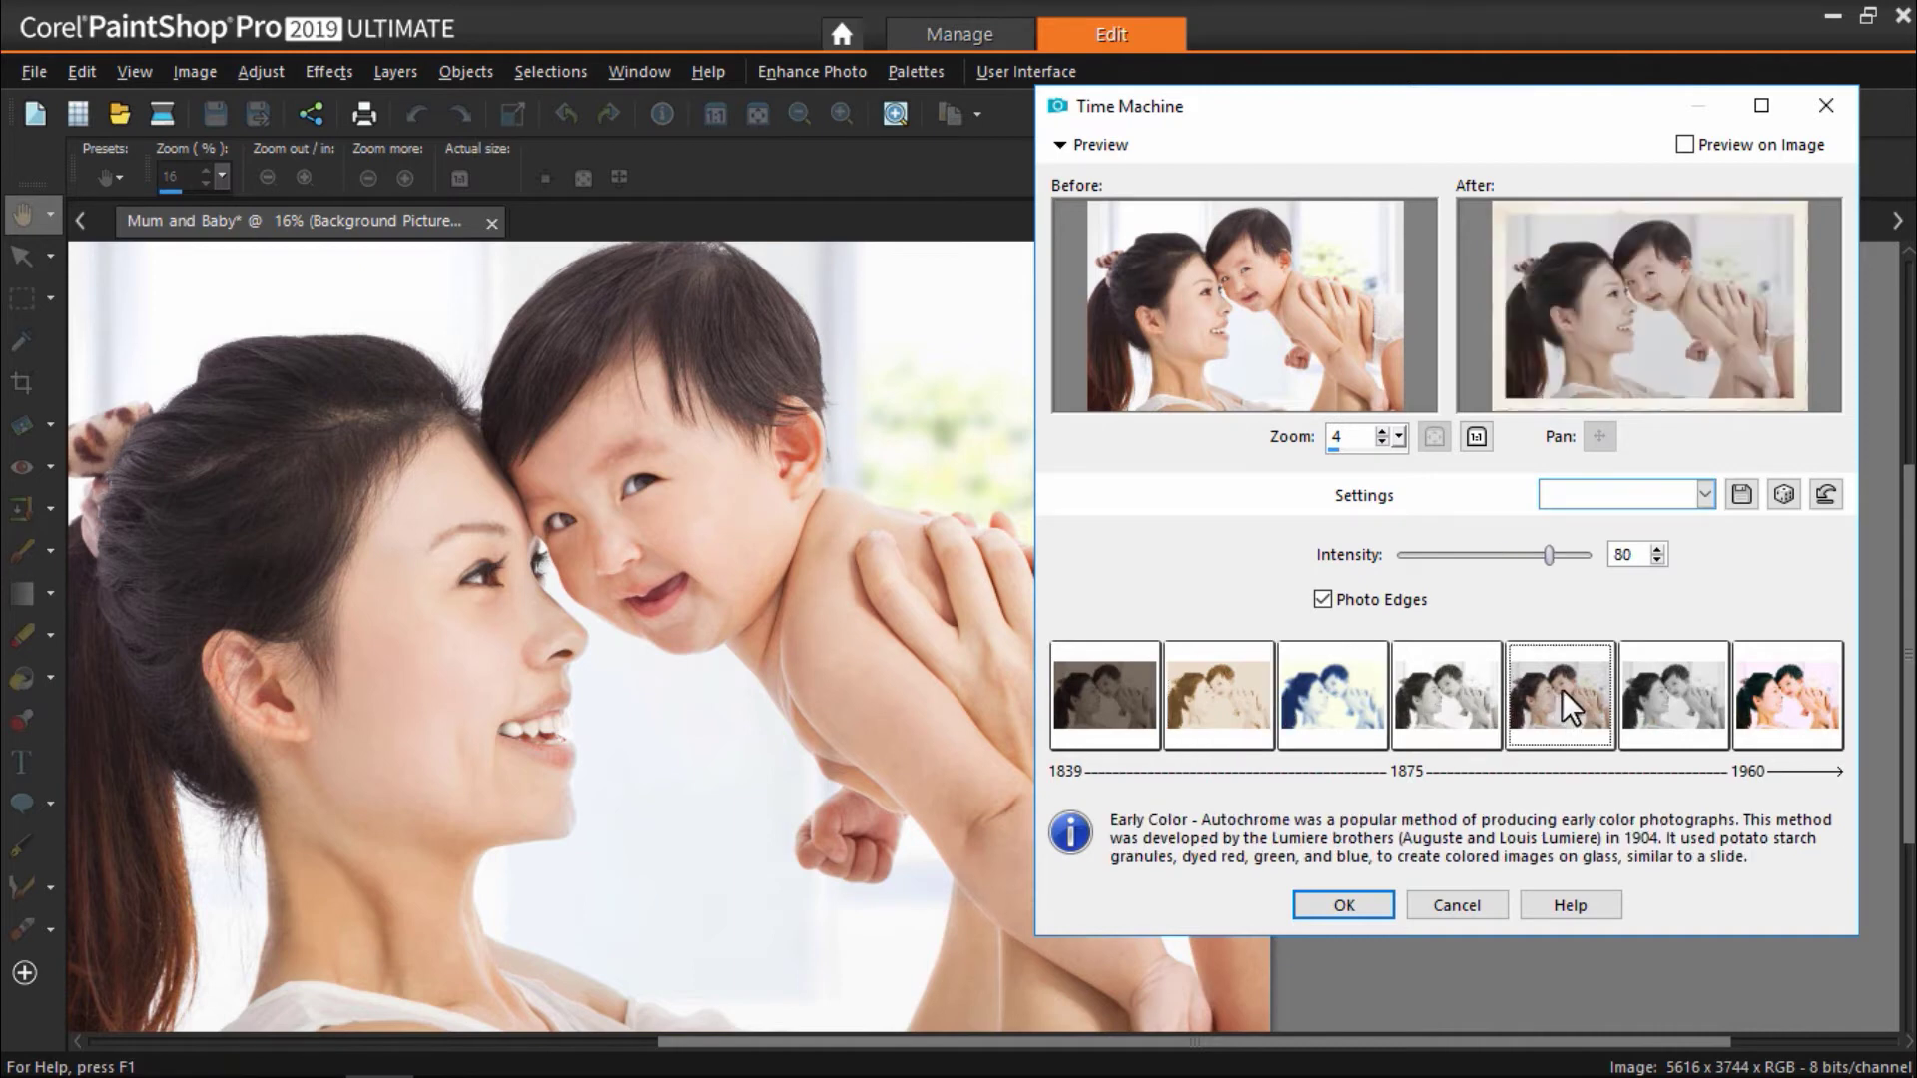
{"action": "left_click", "coordinate": [1695, 691]}
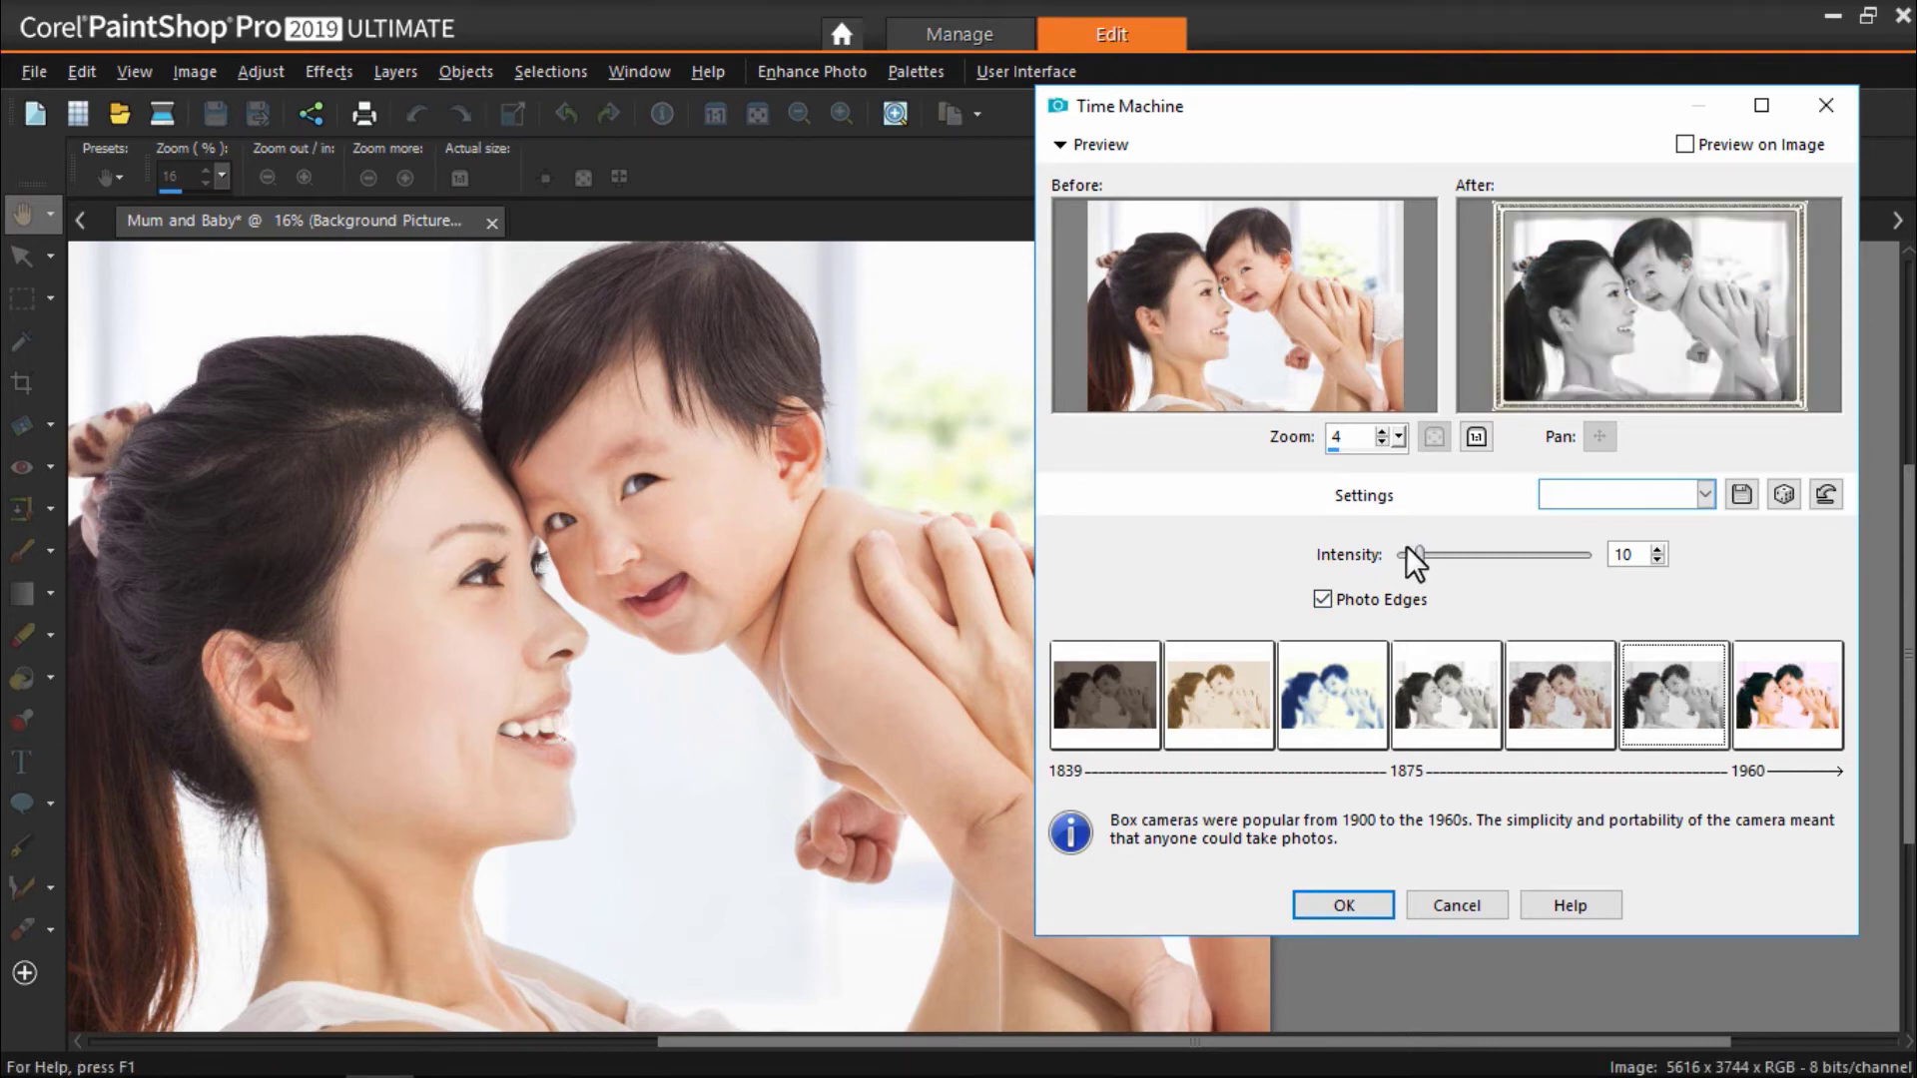
{"action": "left_click_drag", "start_coordinate": [1419, 554], "coordinate": [1478, 555]}
{"action": "left_click", "coordinate": [1369, 895]}
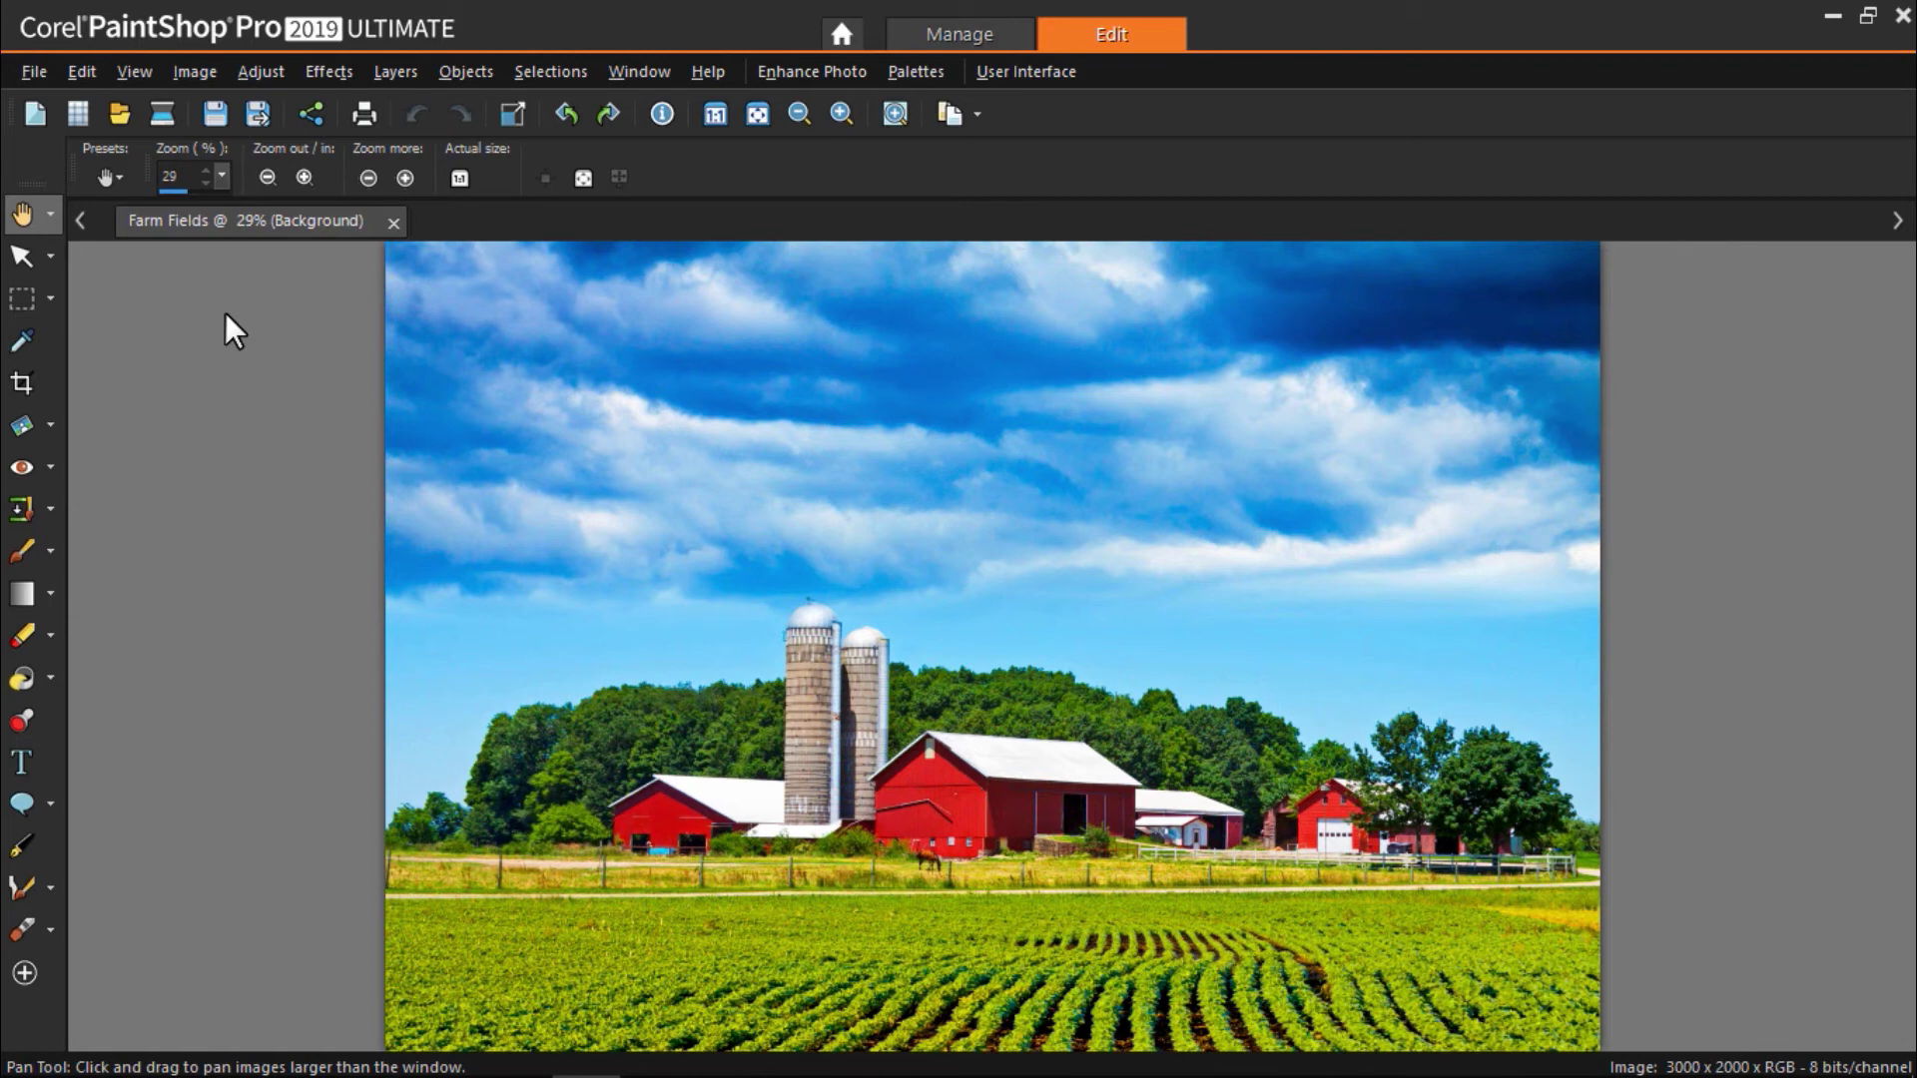
Step: Show the Script toolbar from View > Toolbars and move it aside
{"action": "left_click", "coordinate": [148, 72]}
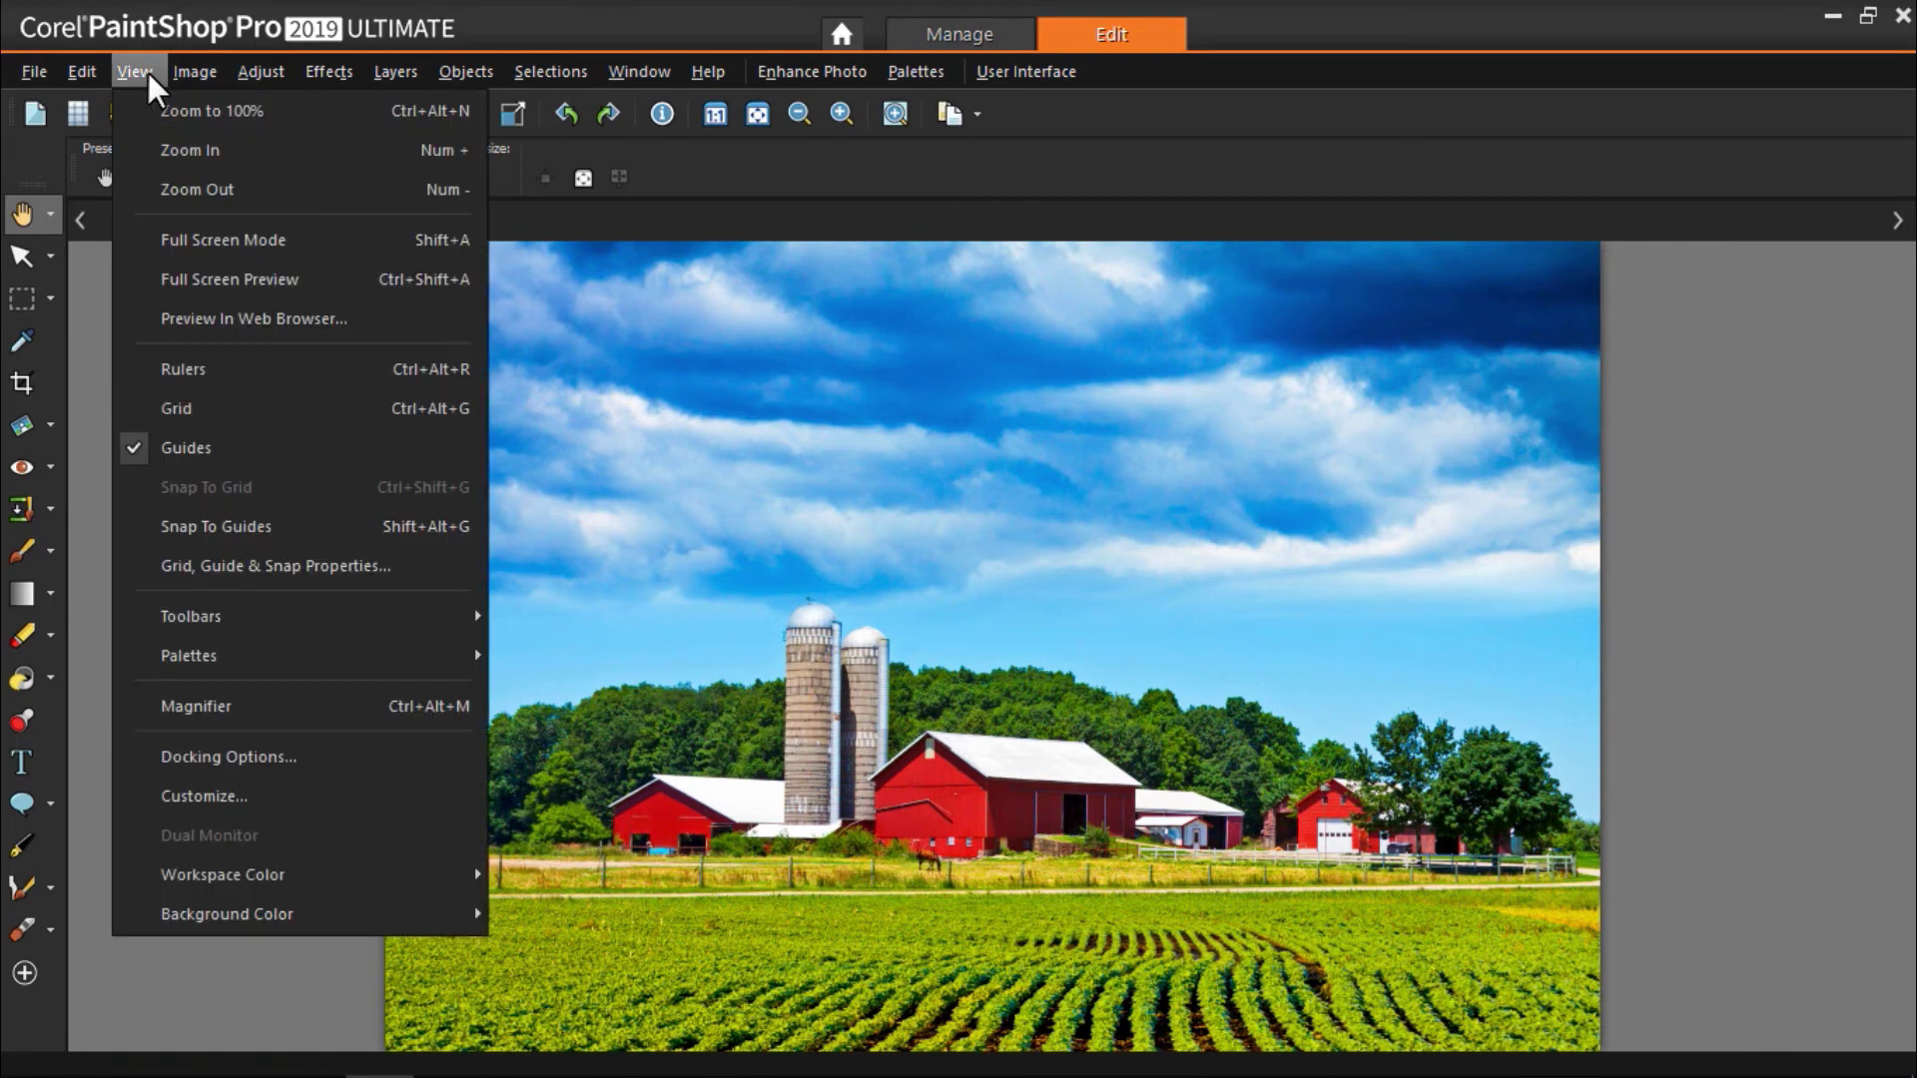
{"action": "mouse_move", "coordinate": [286, 627]}
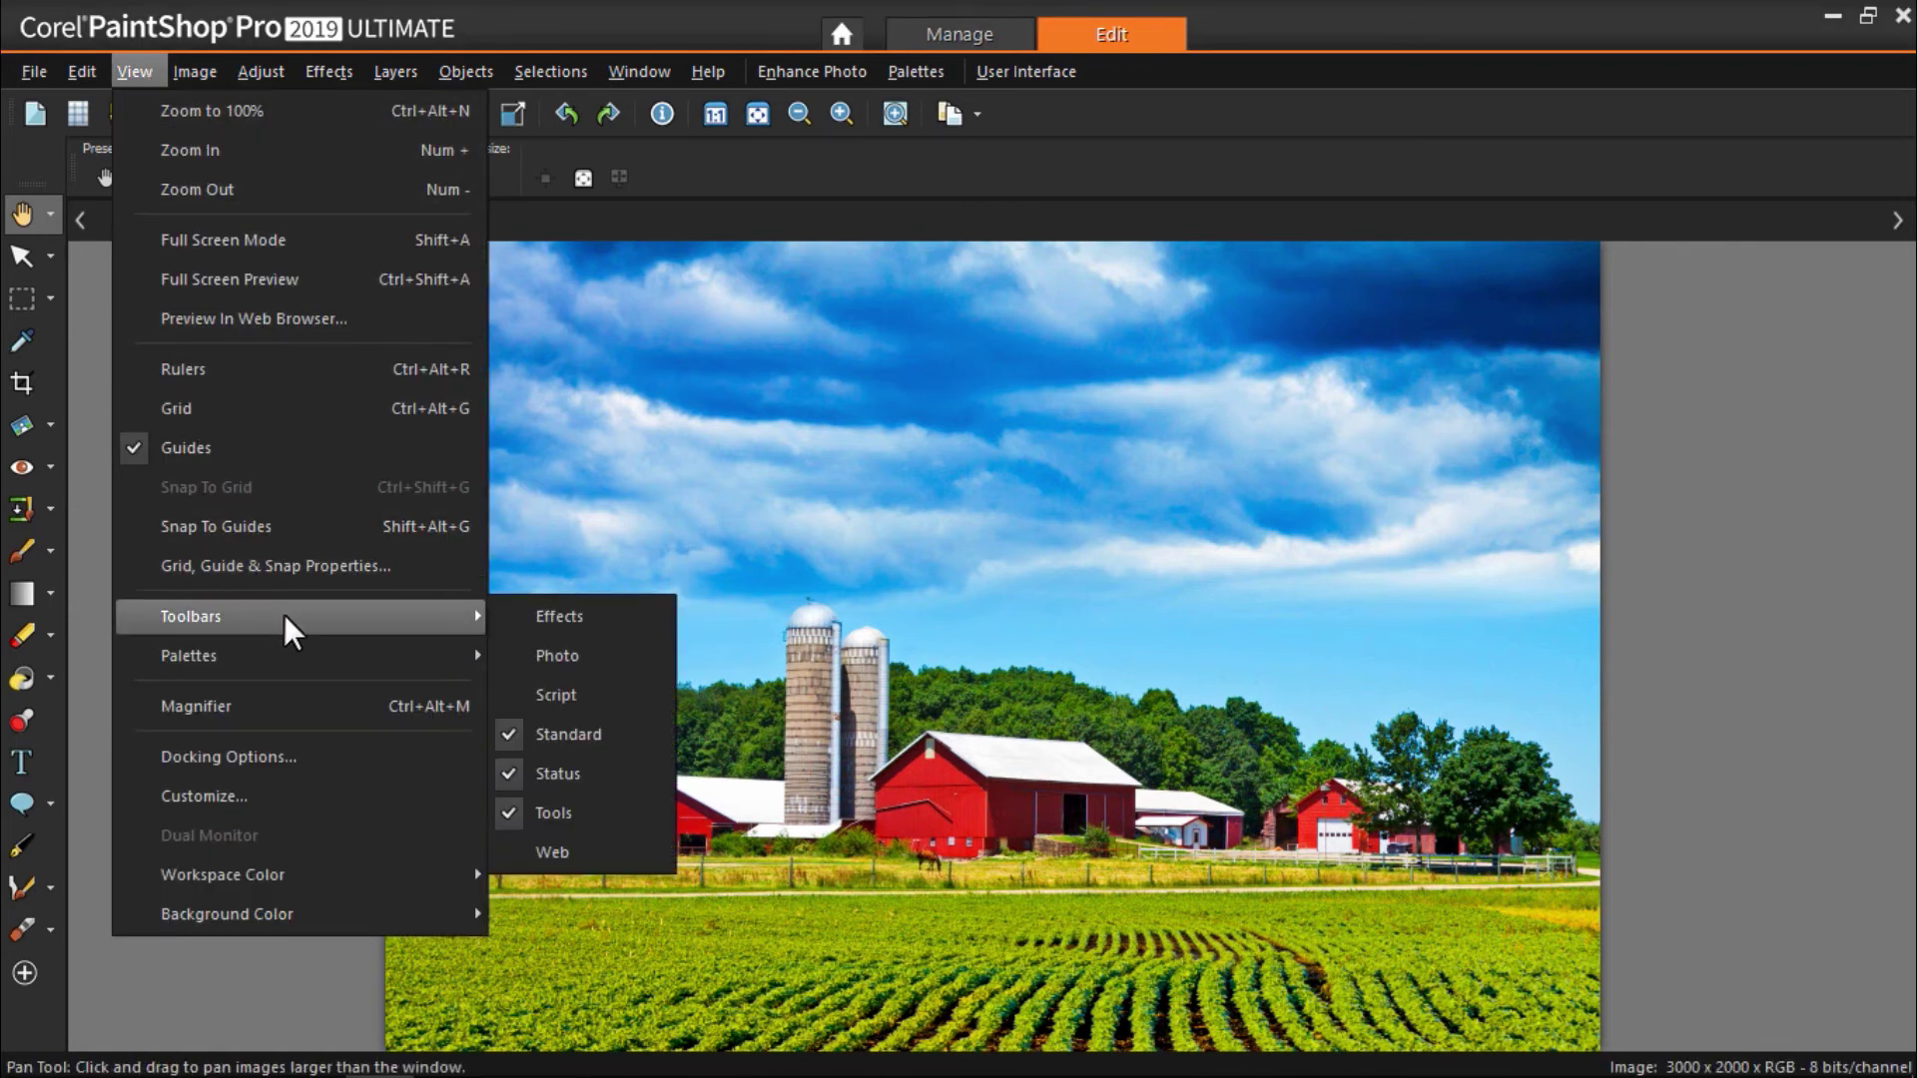
{"action": "left_click", "coordinate": [540, 695]}
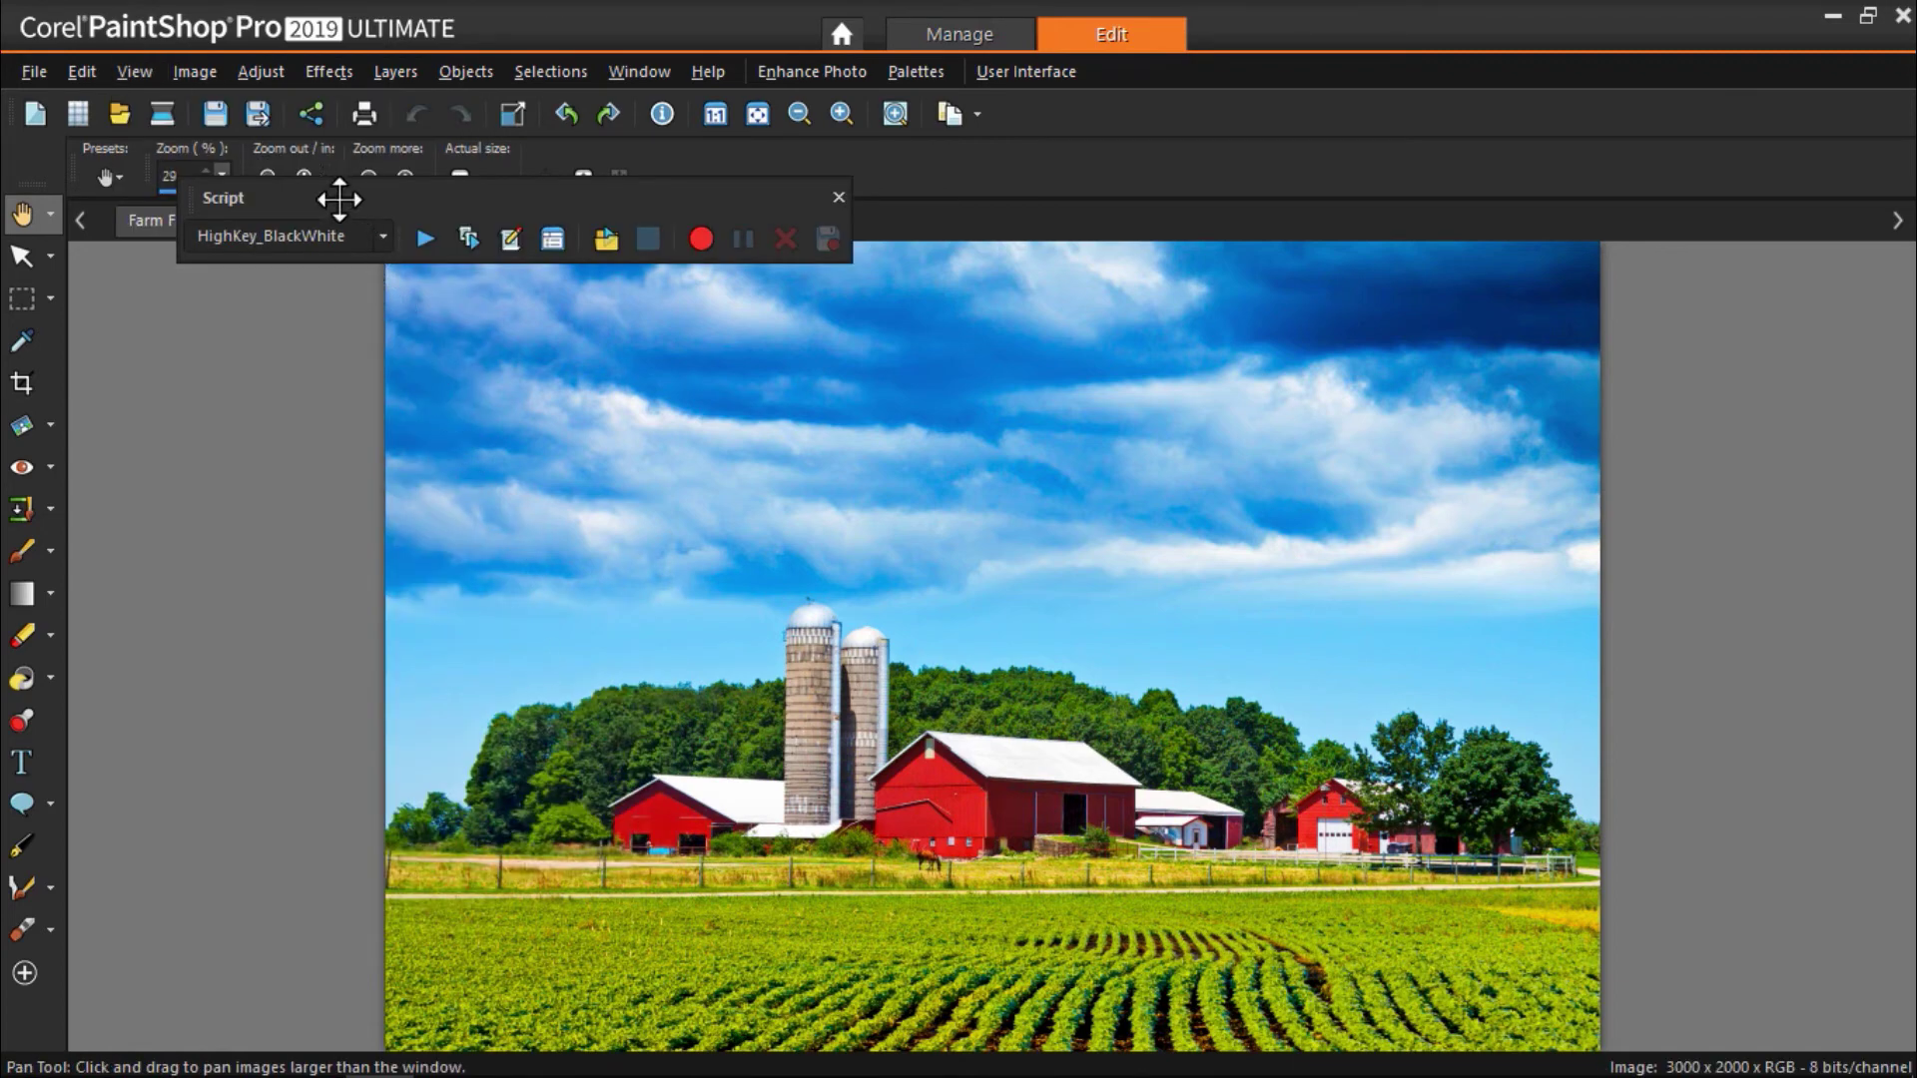
{"action": "left_click_drag", "start_coordinate": [339, 196], "coordinate": [252, 168]}
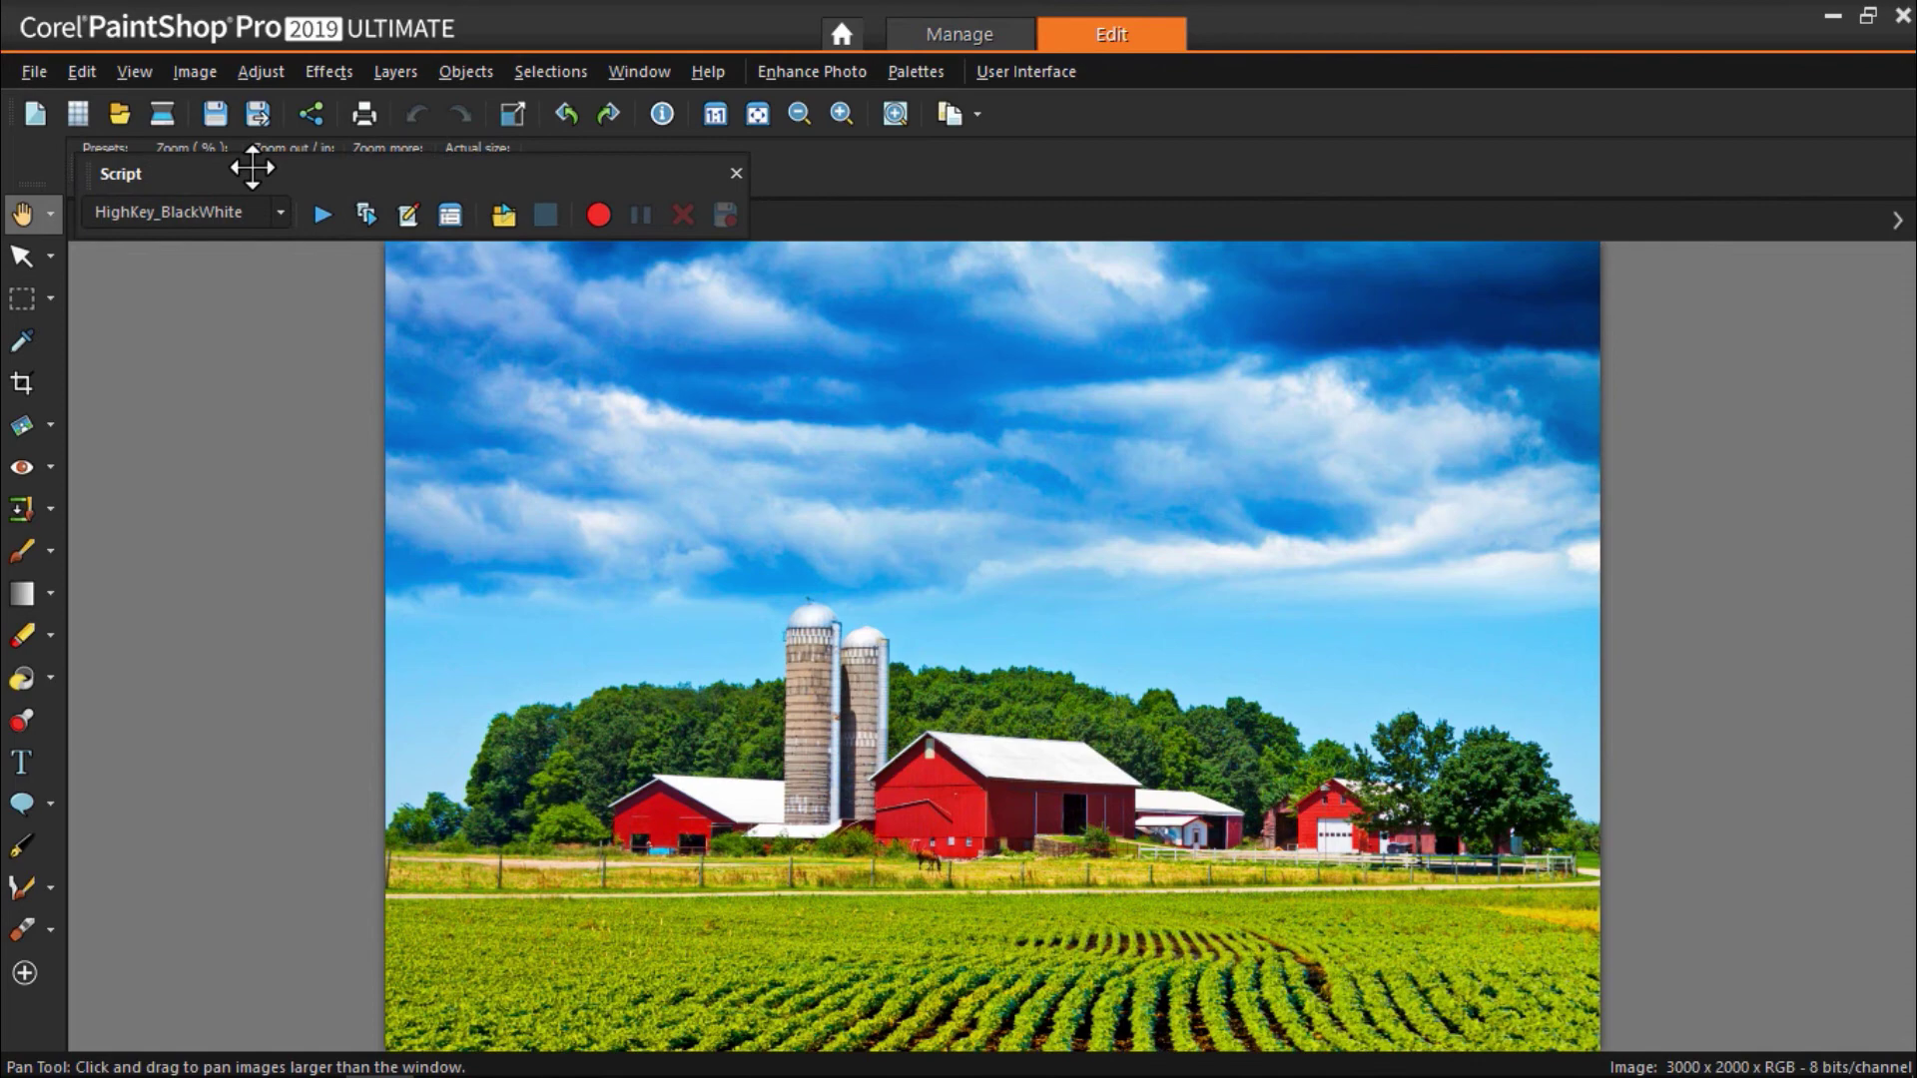
Step: Select the LowKey_BlackWhite script in the Script toolbar's dropdown
{"action": "left_click", "coordinate": [280, 213]}
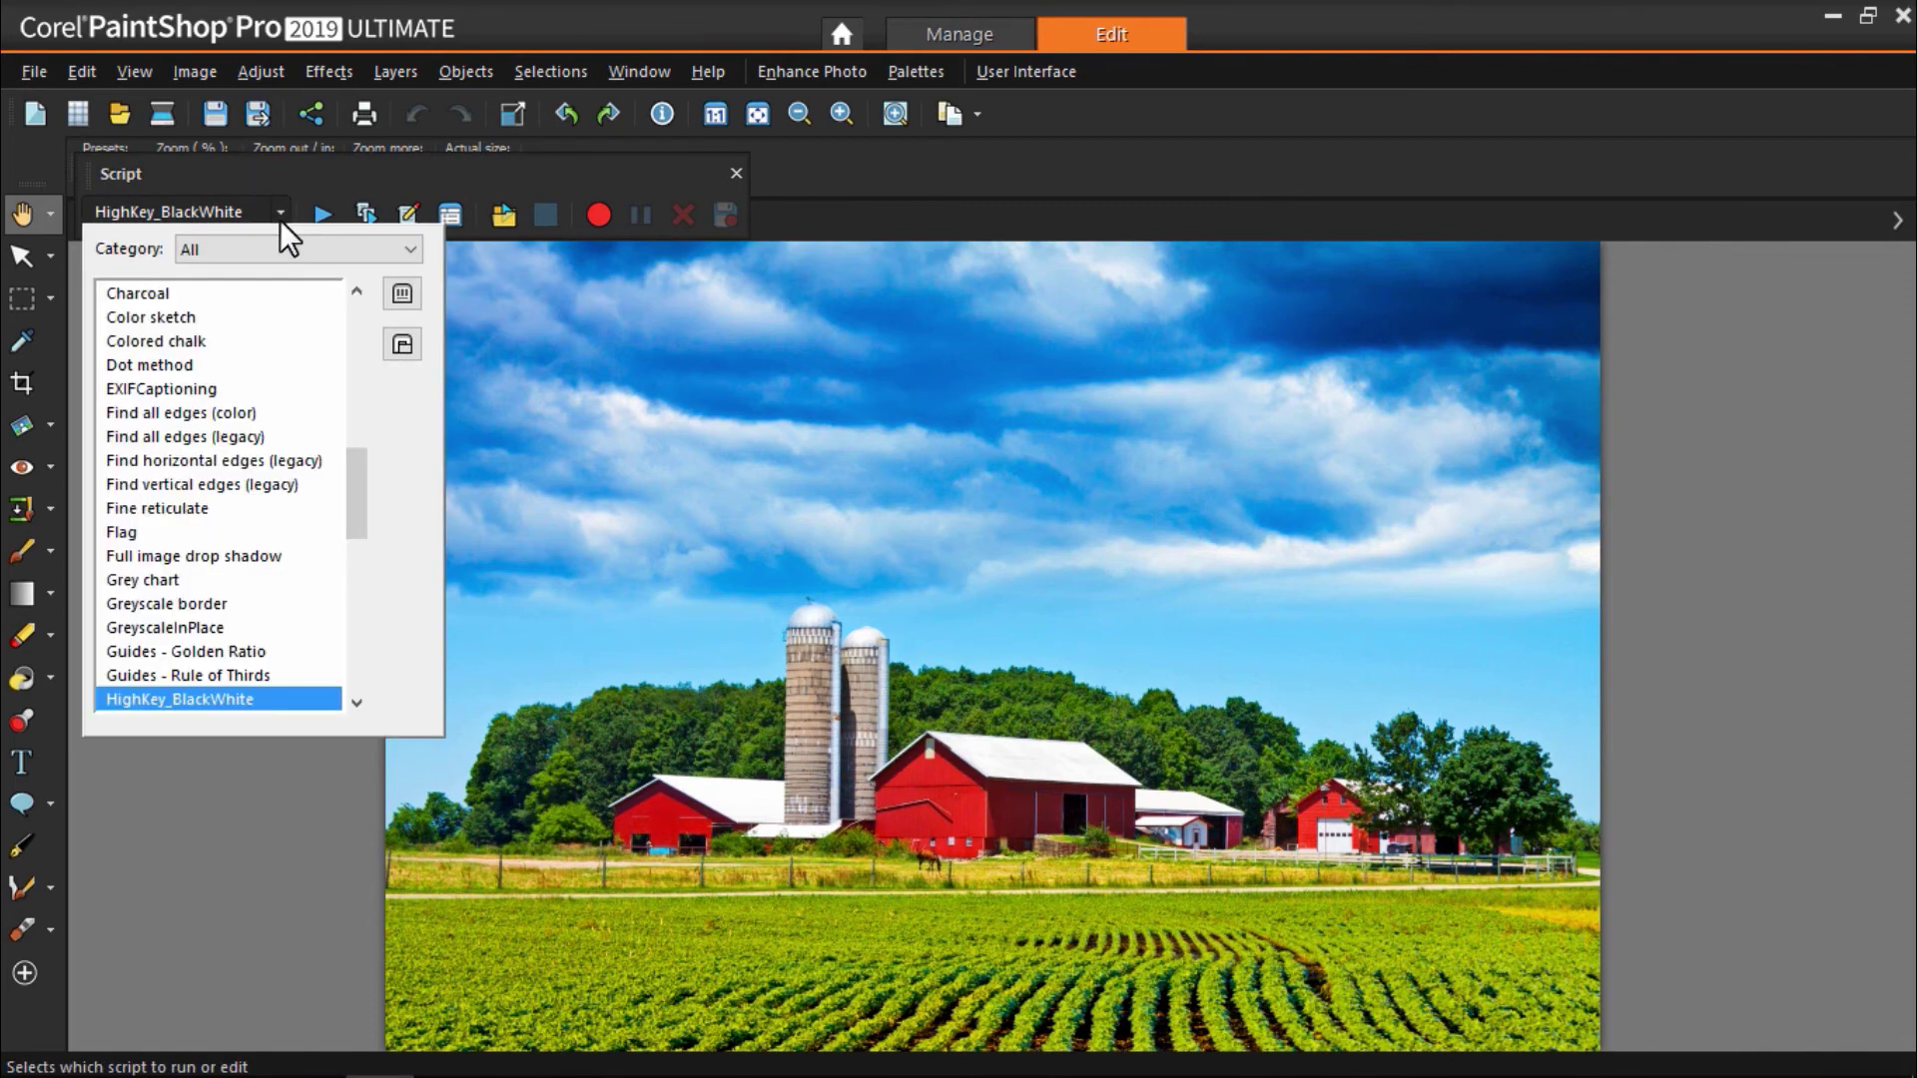
{"action": "left_click", "coordinate": [292, 252]}
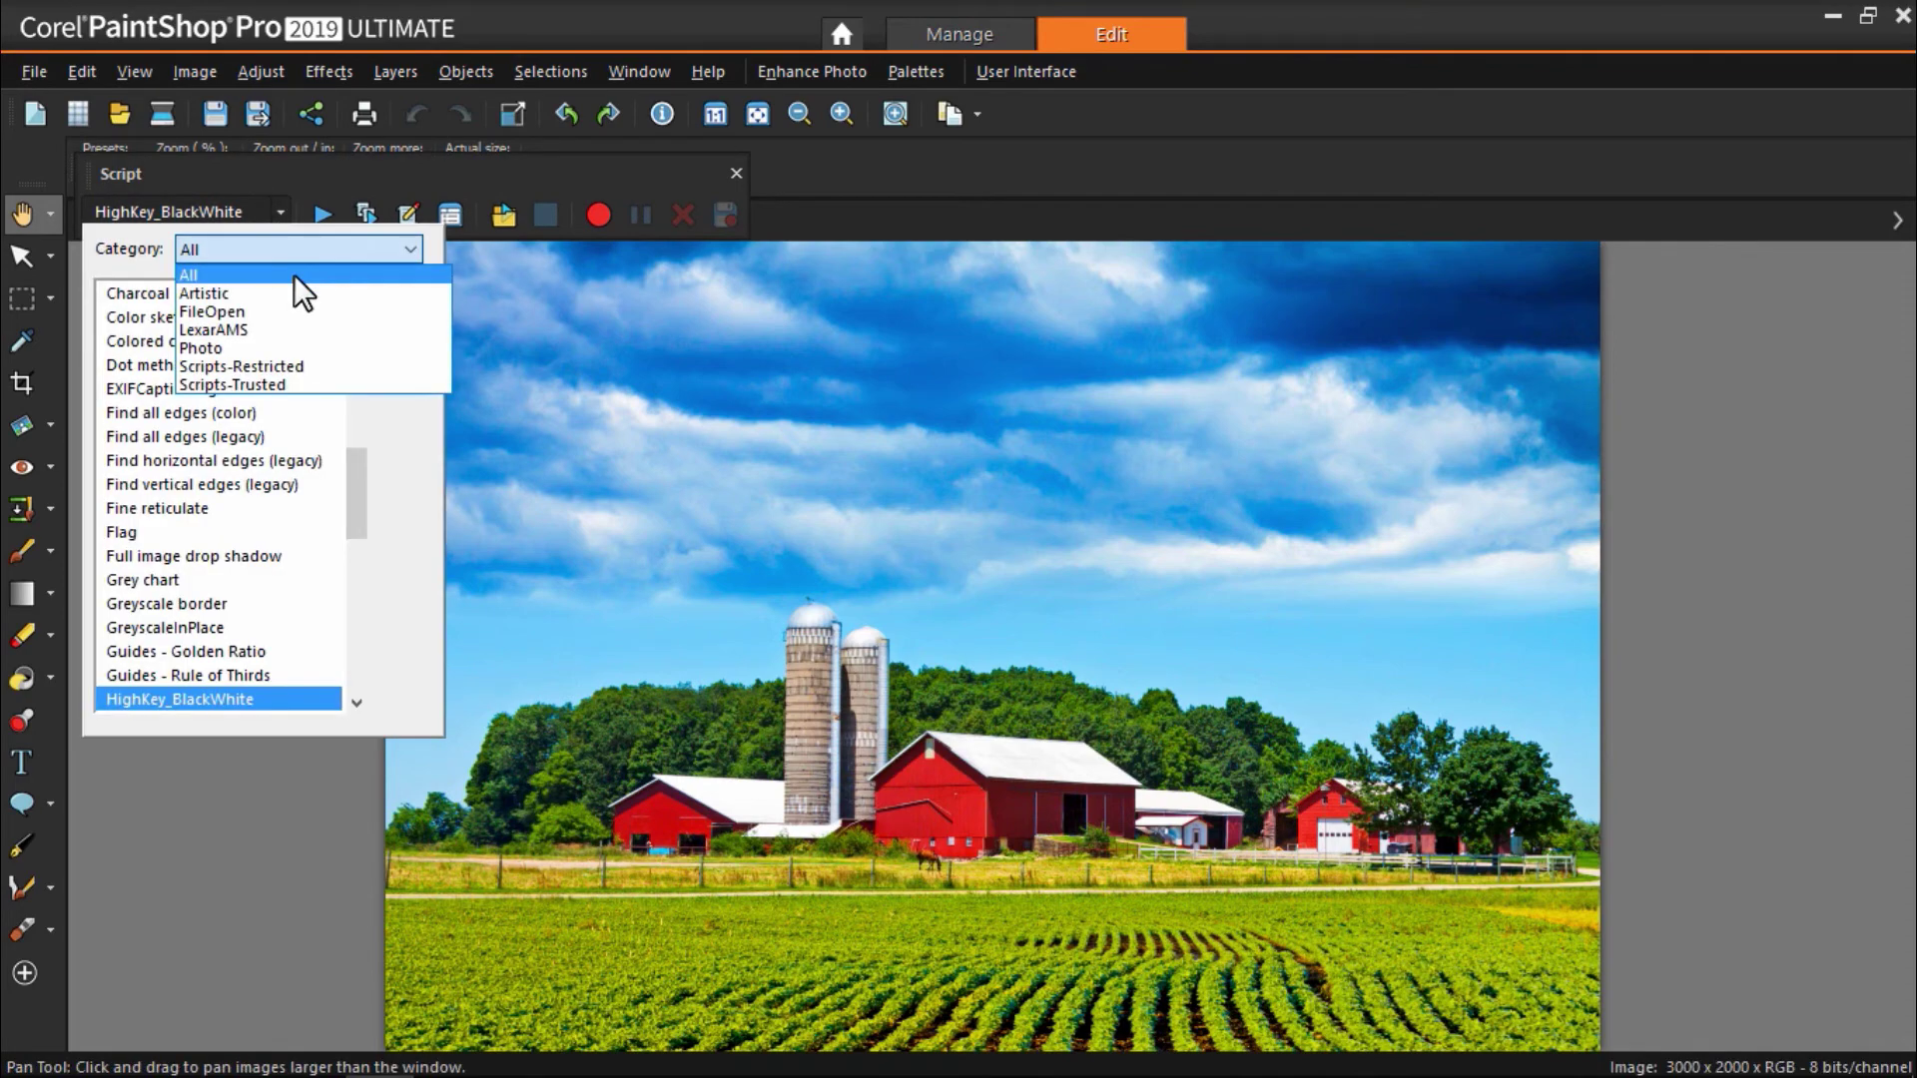
{"action": "left_click", "coordinate": [293, 274]}
{"action": "left_click", "coordinate": [296, 286]}
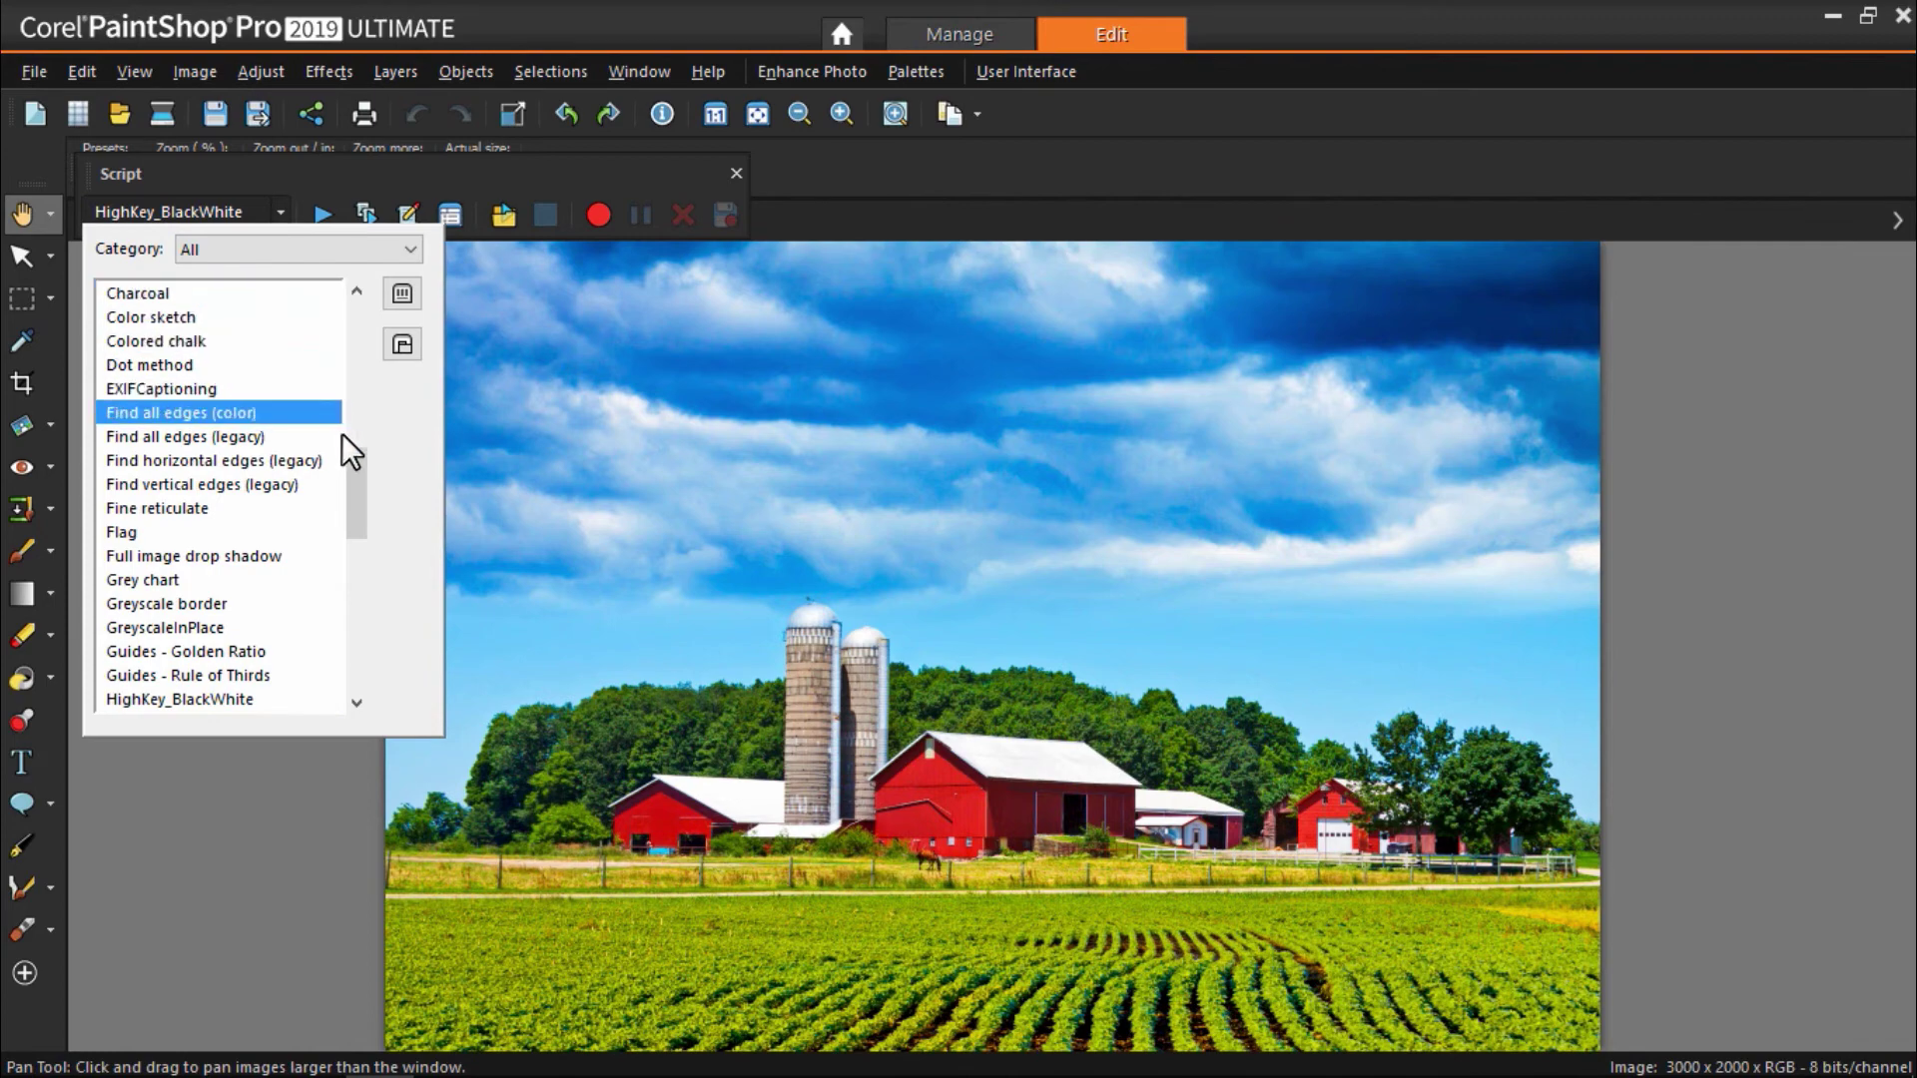
{"action": "left_click_drag", "start_coordinate": [351, 476], "coordinate": [354, 543]}
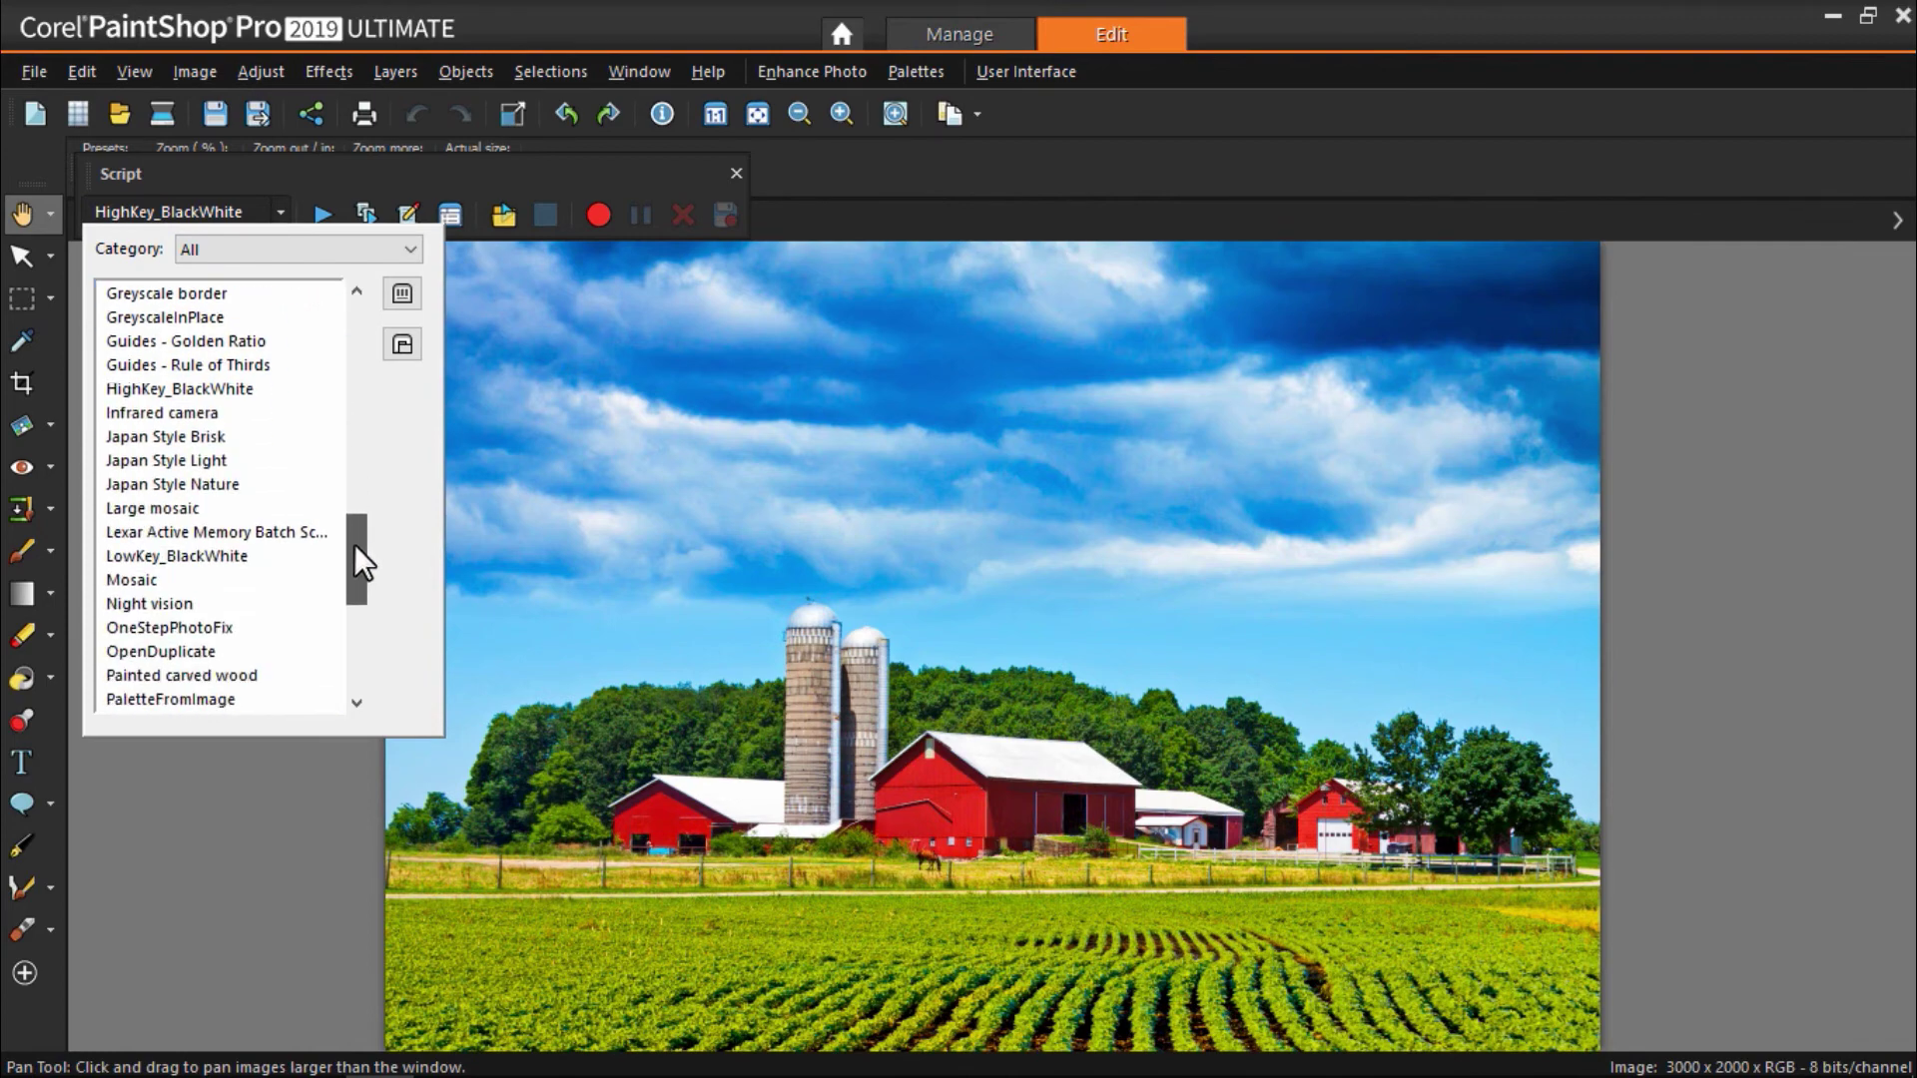
{"action": "left_click", "coordinate": [299, 555]}
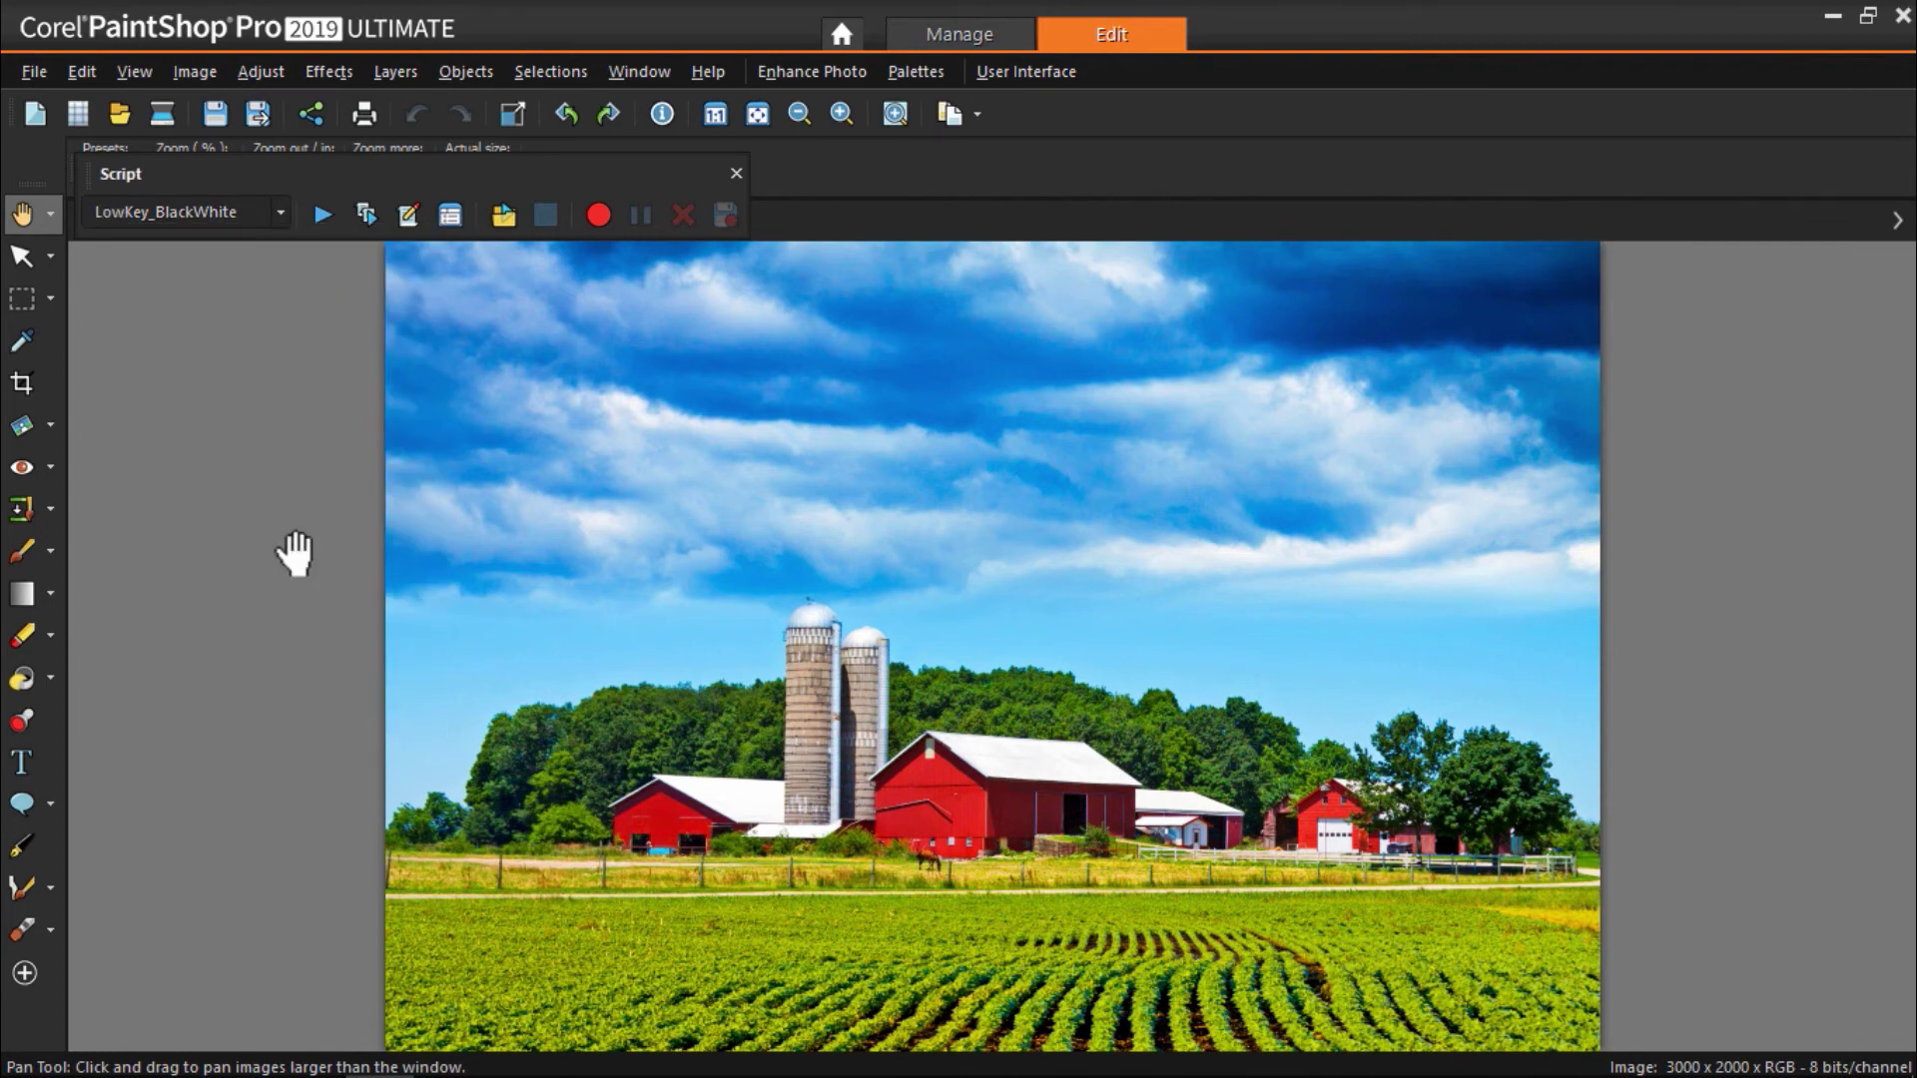
Step: Run LowKey_BlackWhite on the farm photo, undo it, then run the HighKey_BlackWhite script instead
{"action": "left_click", "coordinate": [321, 224]}
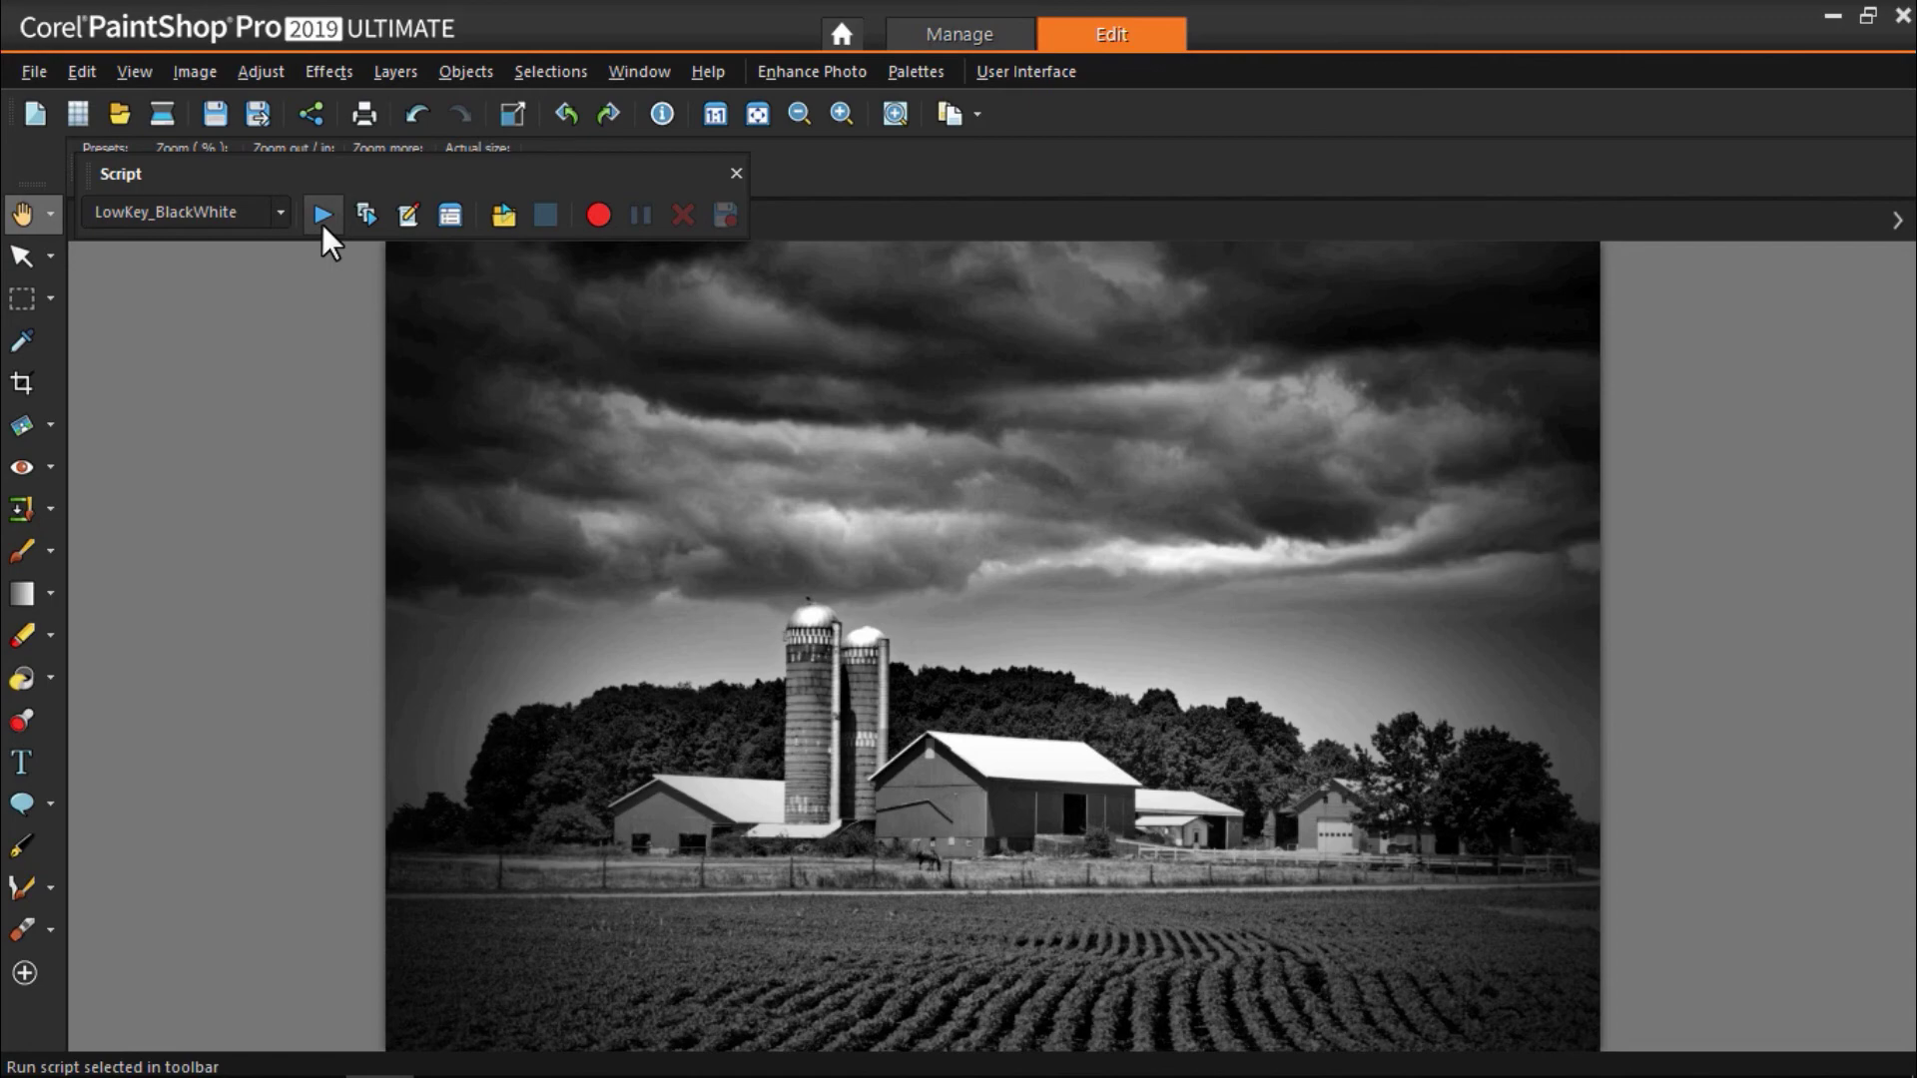
{"action": "left_click", "coordinate": [413, 115]}
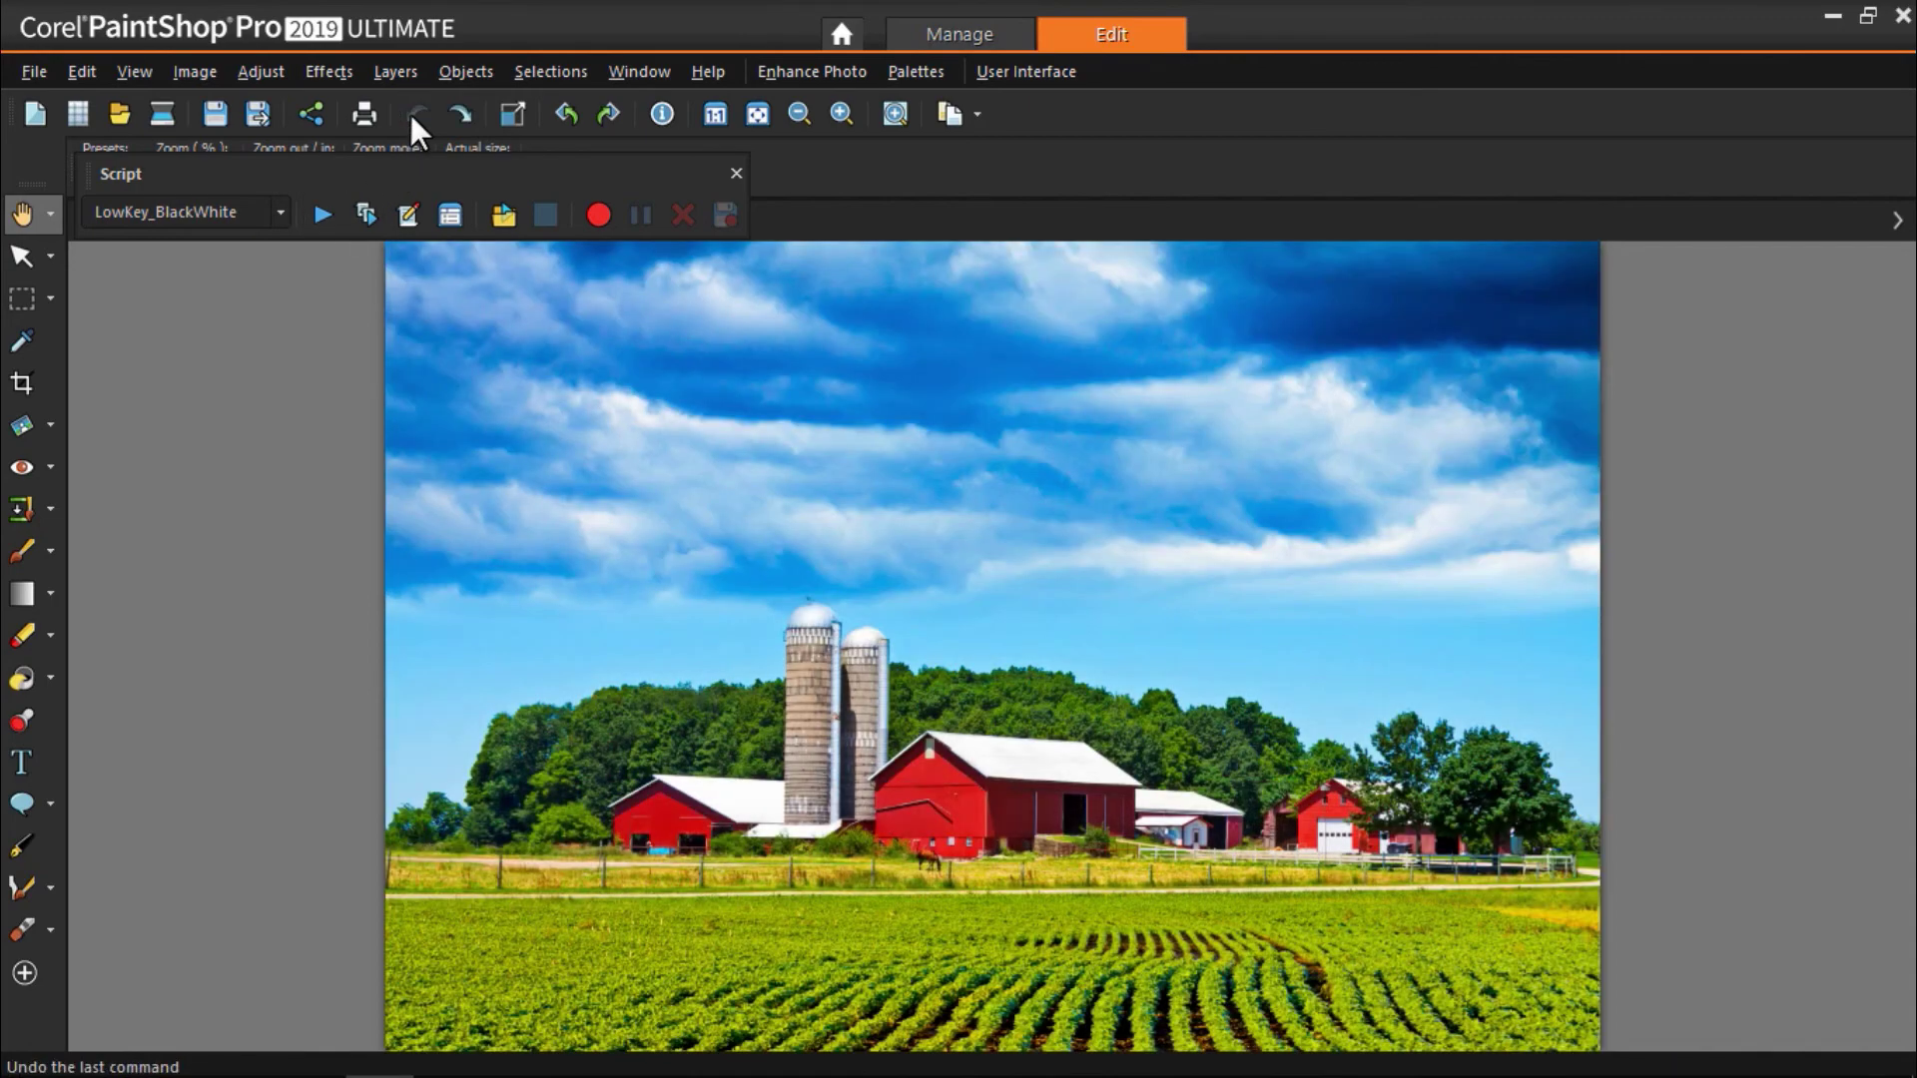
{"action": "left_click", "coordinate": [273, 207]}
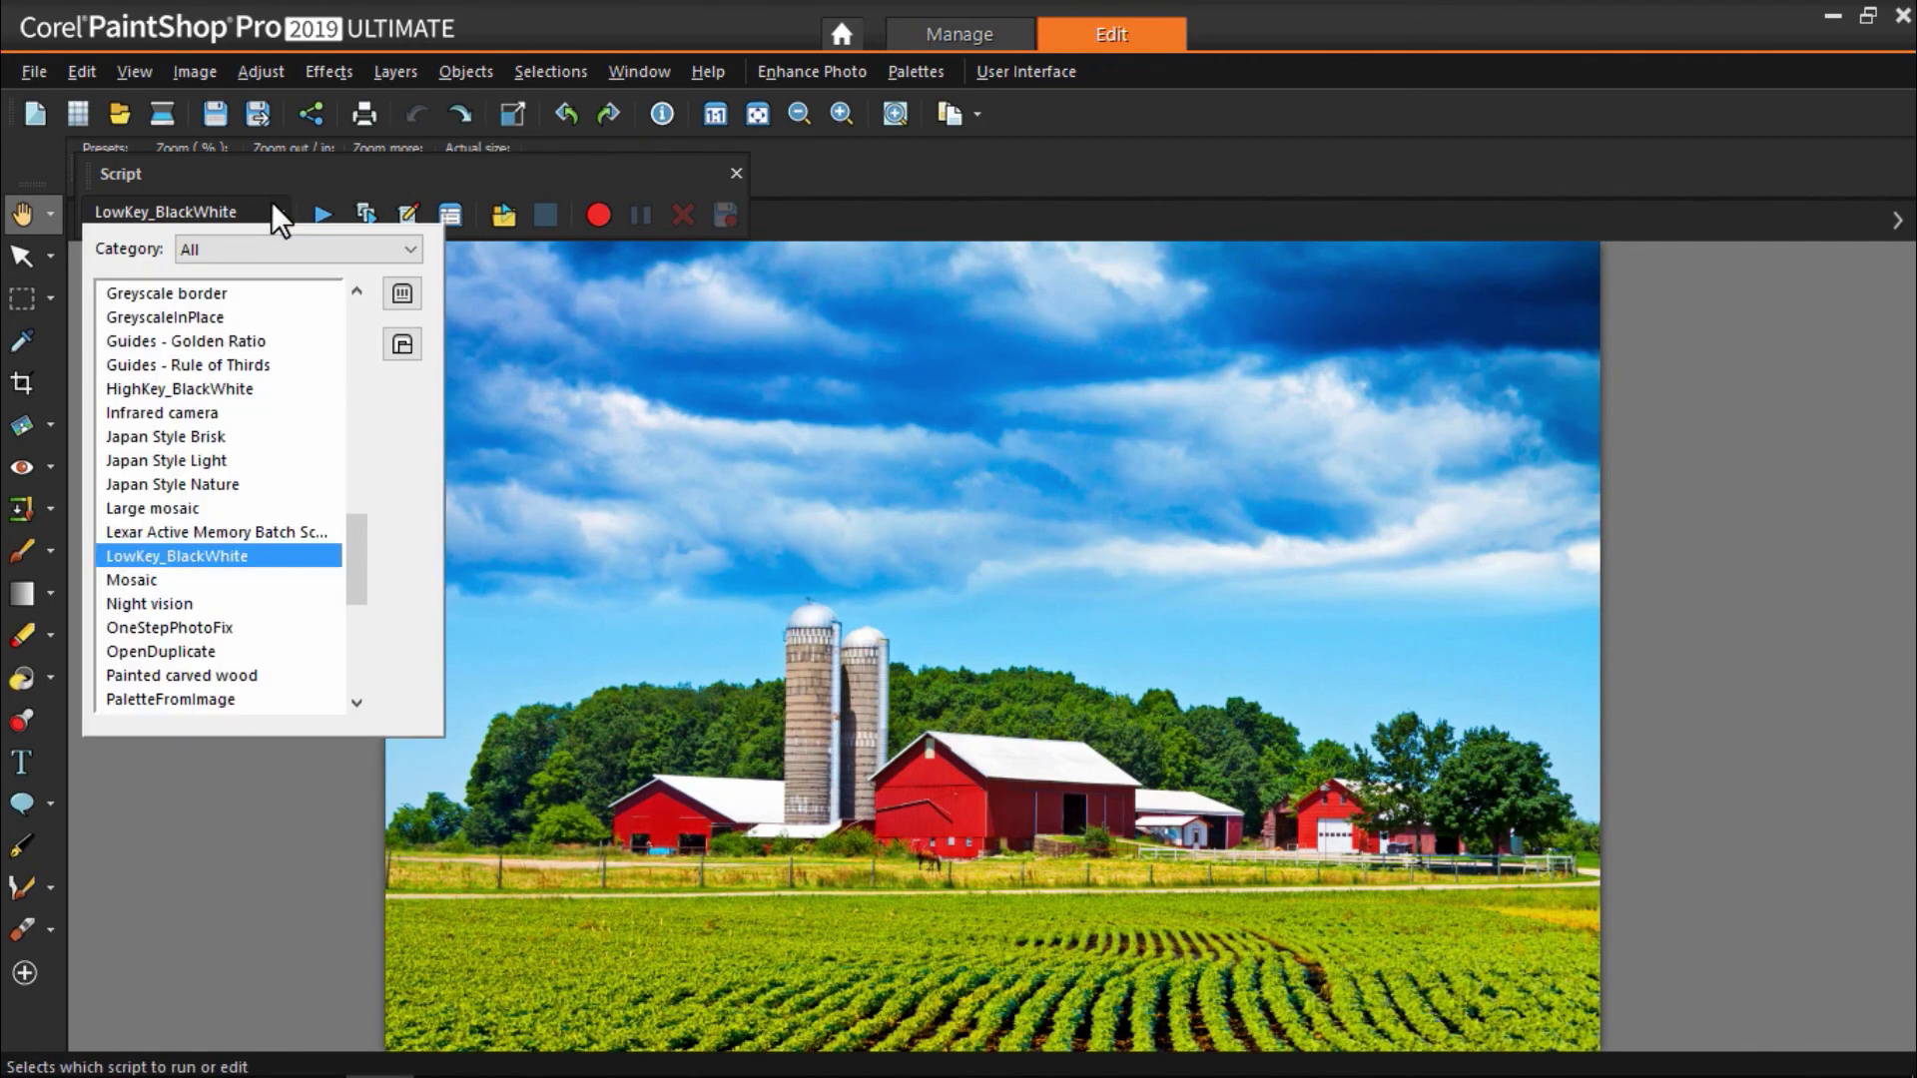
{"action": "left_click", "coordinate": [238, 385]}
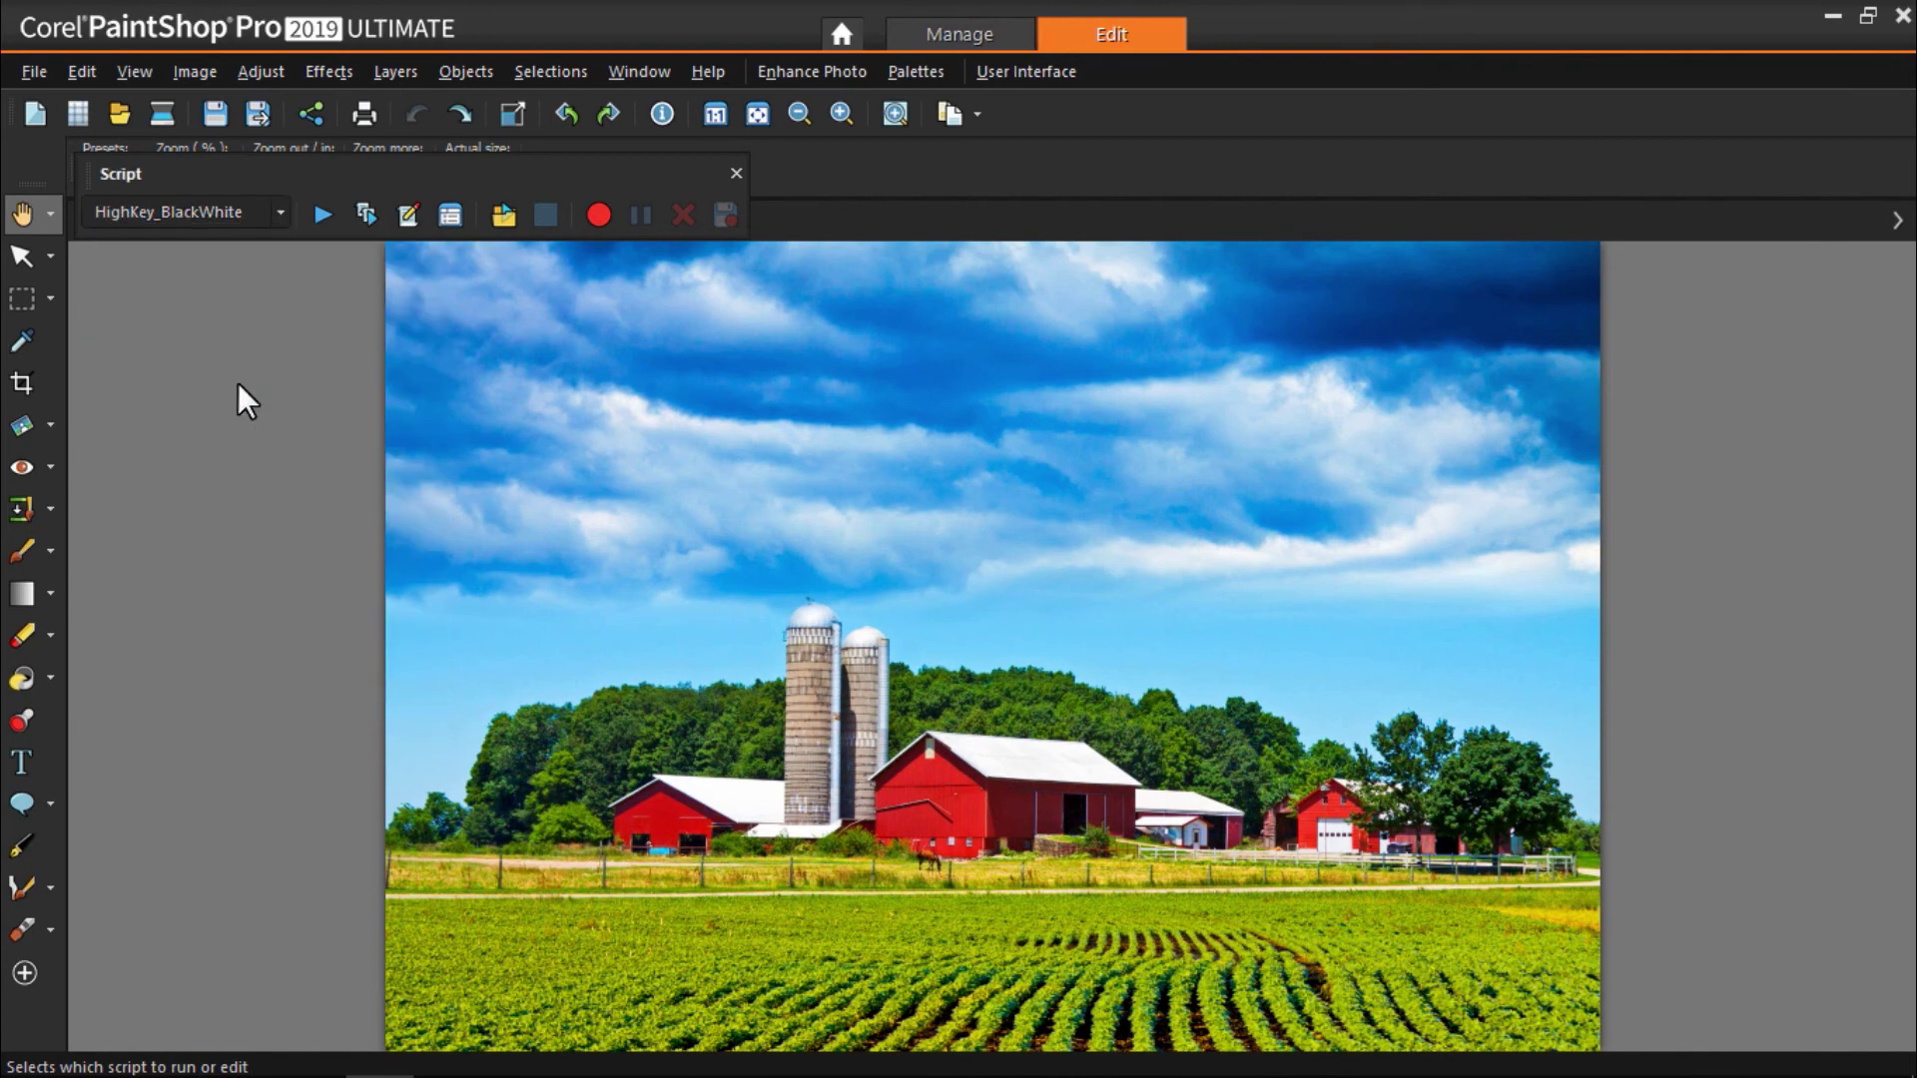
{"action": "left_click", "coordinate": [324, 215]}
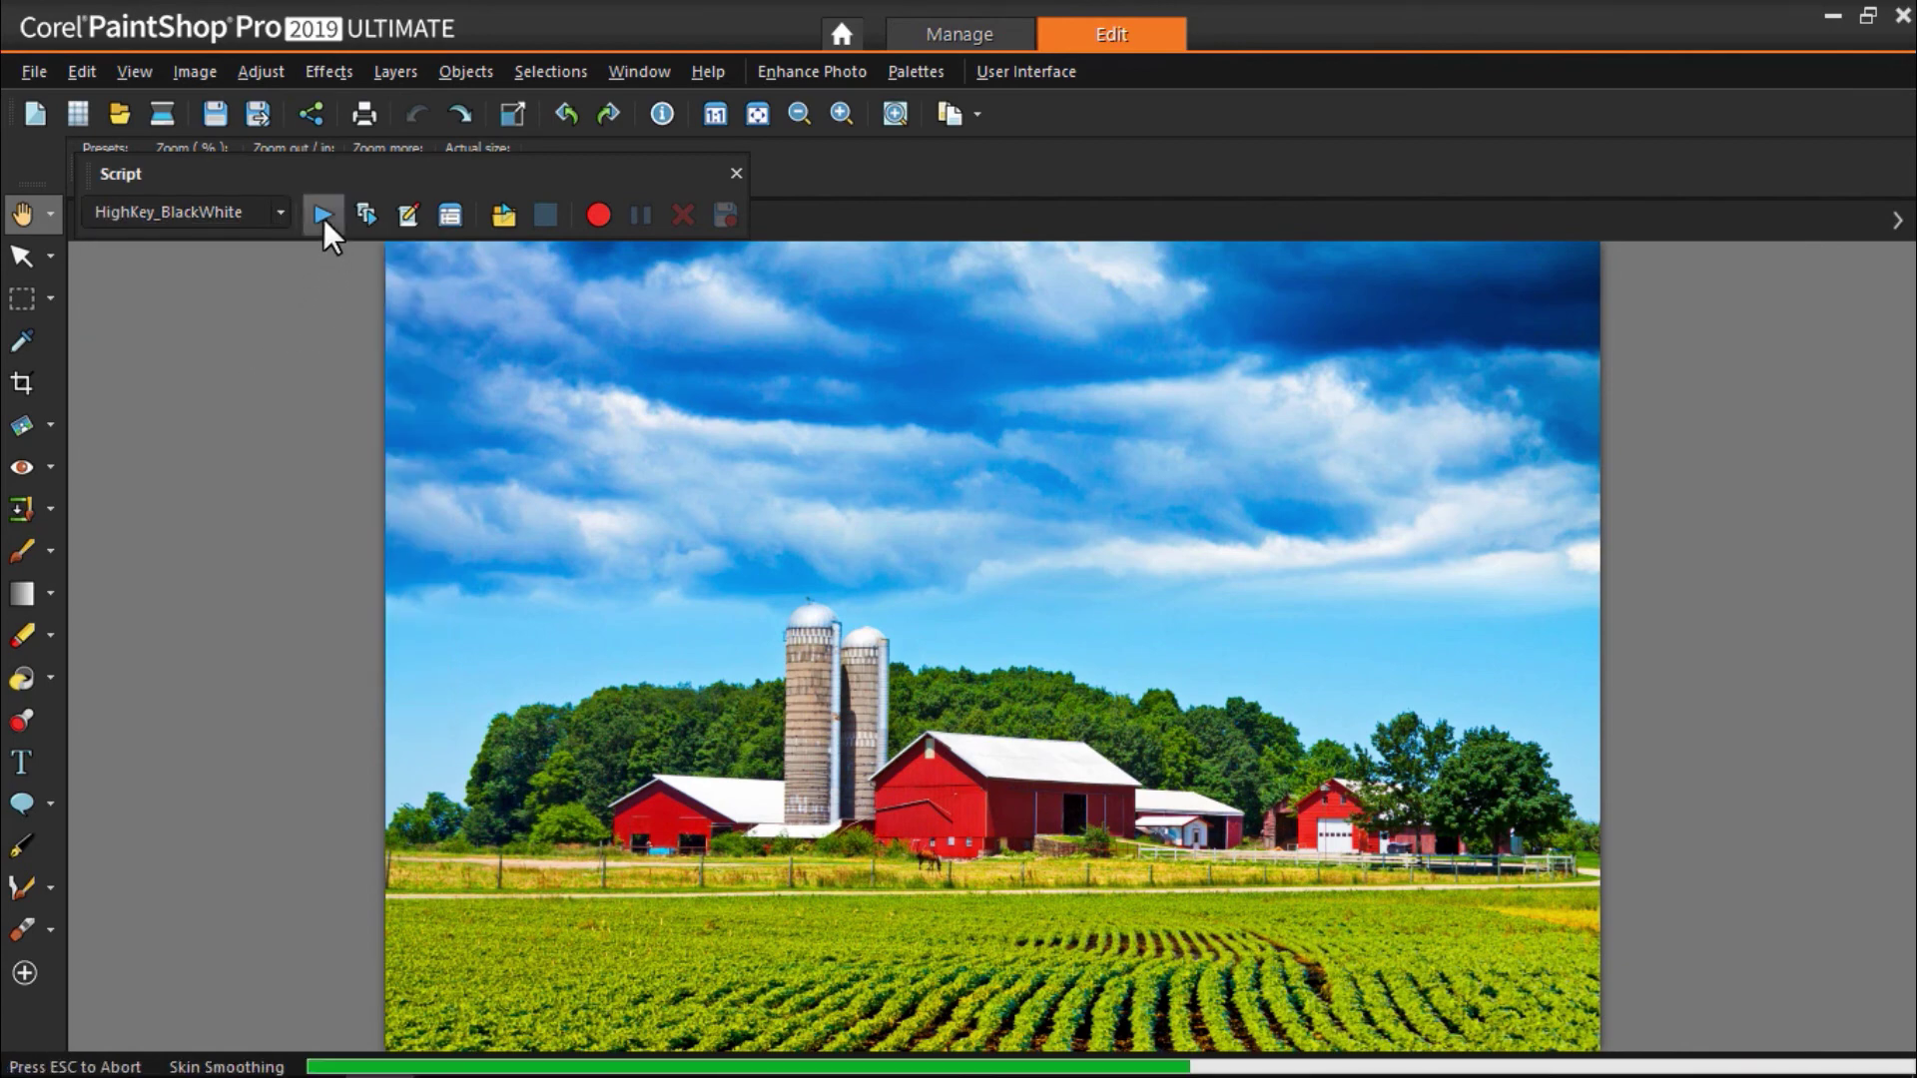